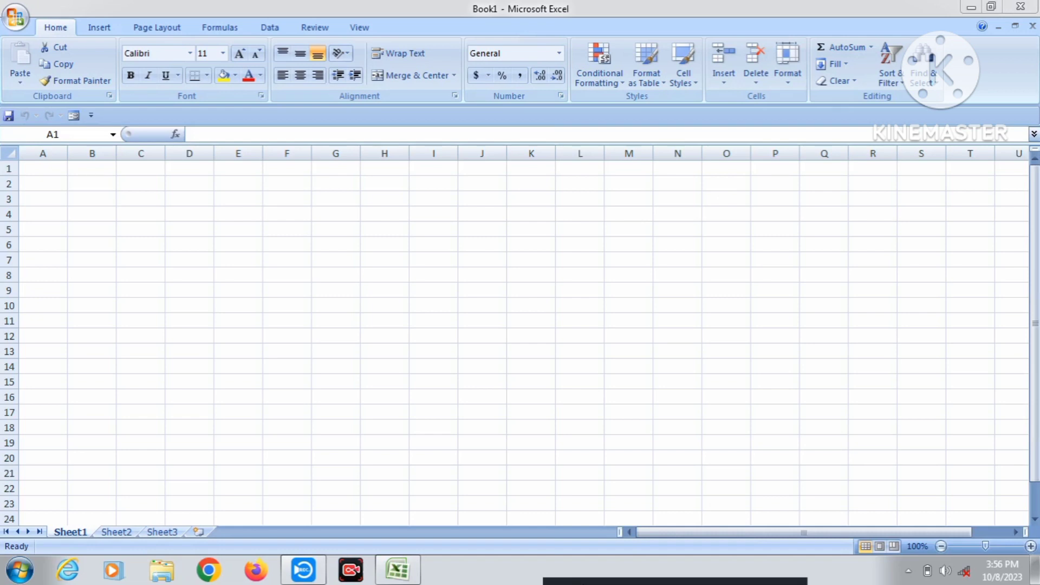
Open 'vlookup new' from the Office button's Recent Documents and select cell C1.
click(39, 166)
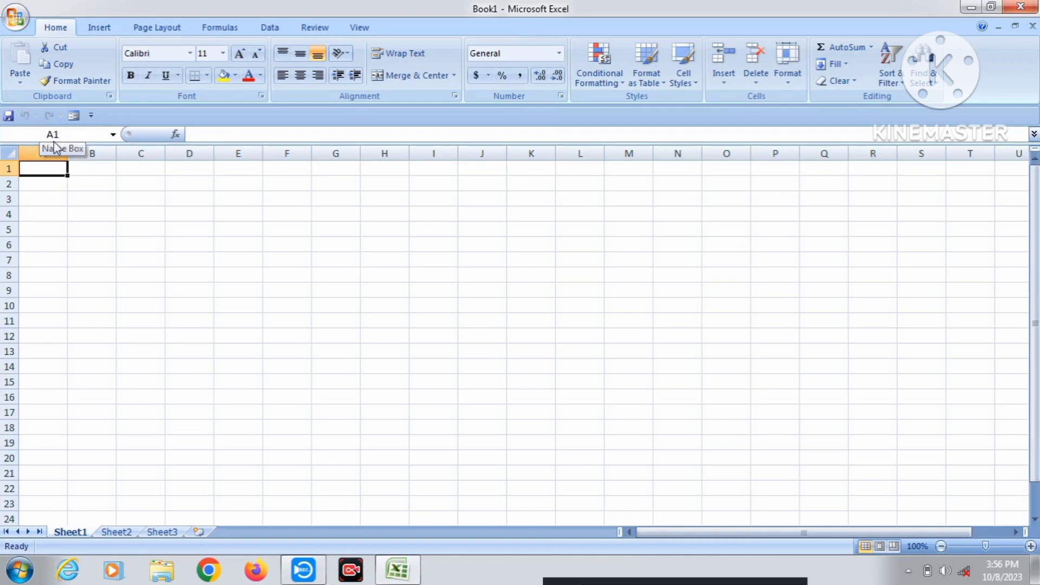
click(17, 22)
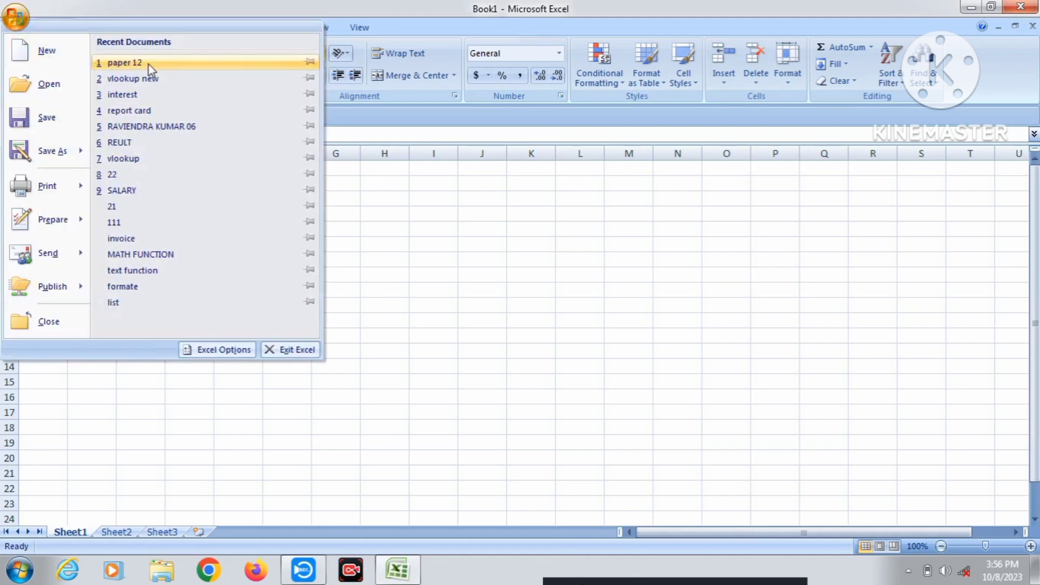
click(132, 79)
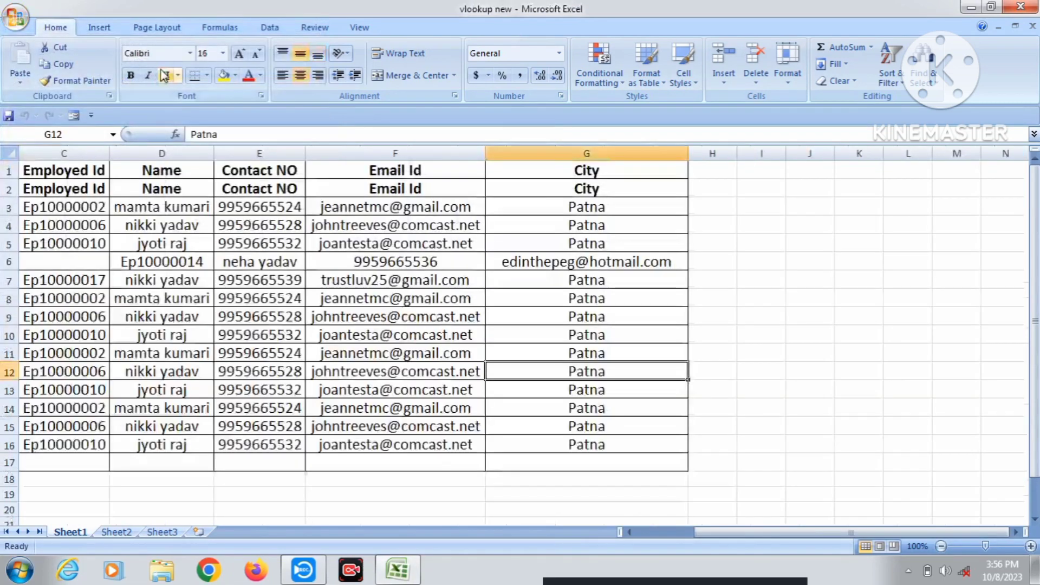
click(85, 170)
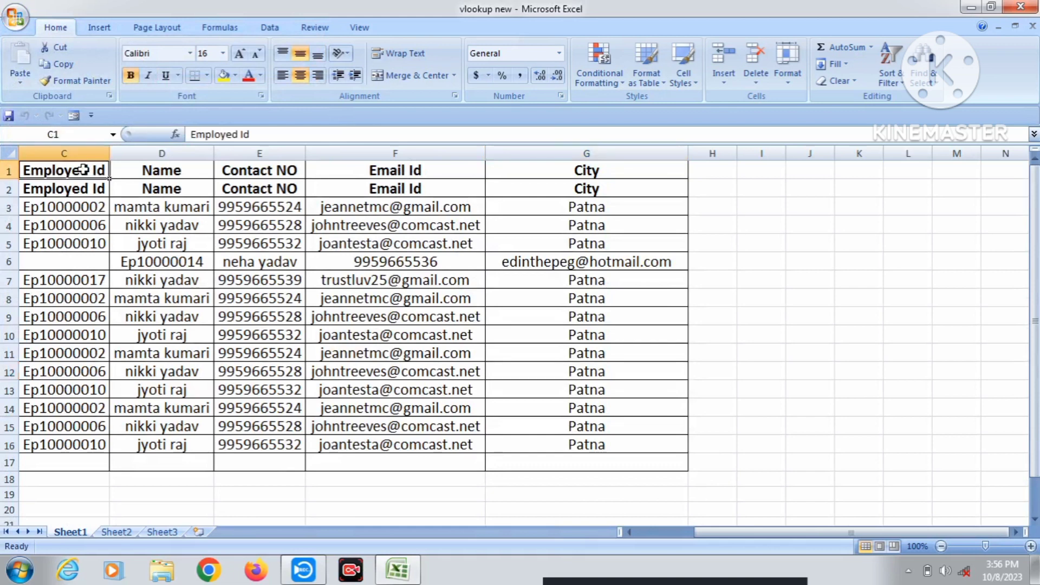
Open the Format dropdown in the Home tab's Cells group.
click(788, 76)
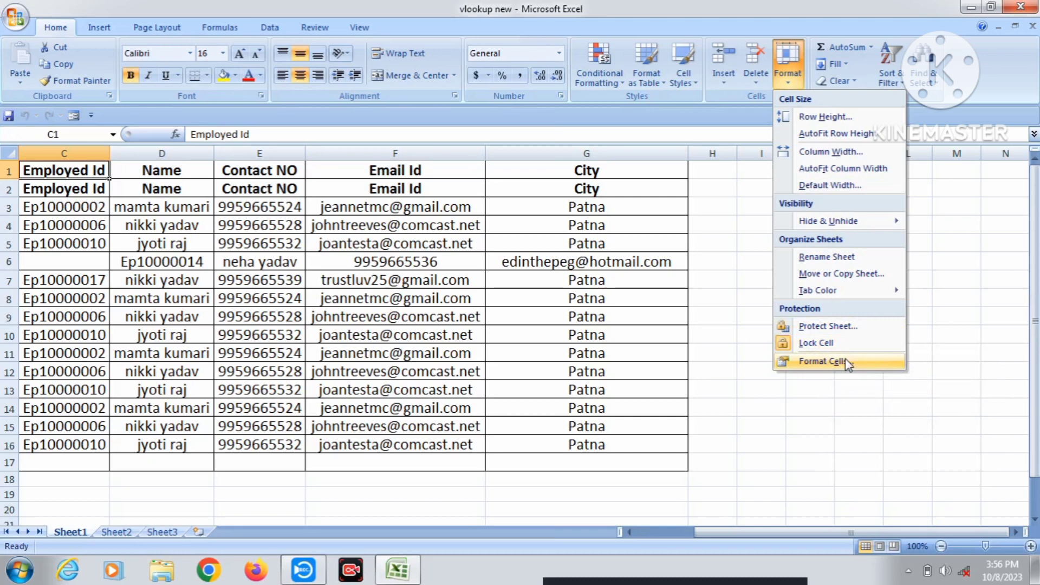
Protect Sheet1 via Protect Sheet, entering a password and re-entering it to confirm.
click(858, 327)
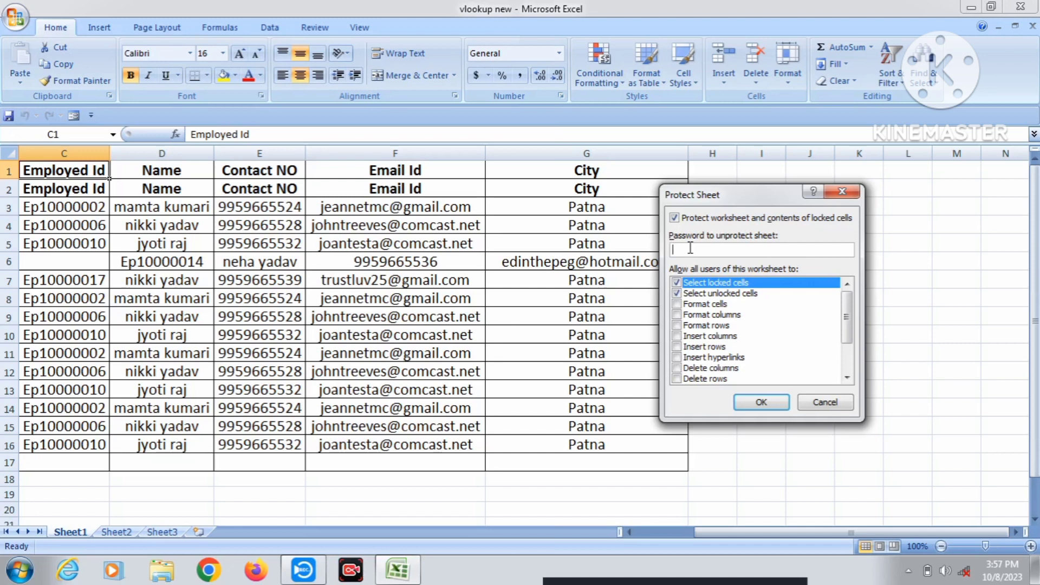
text(123)
key(Return)
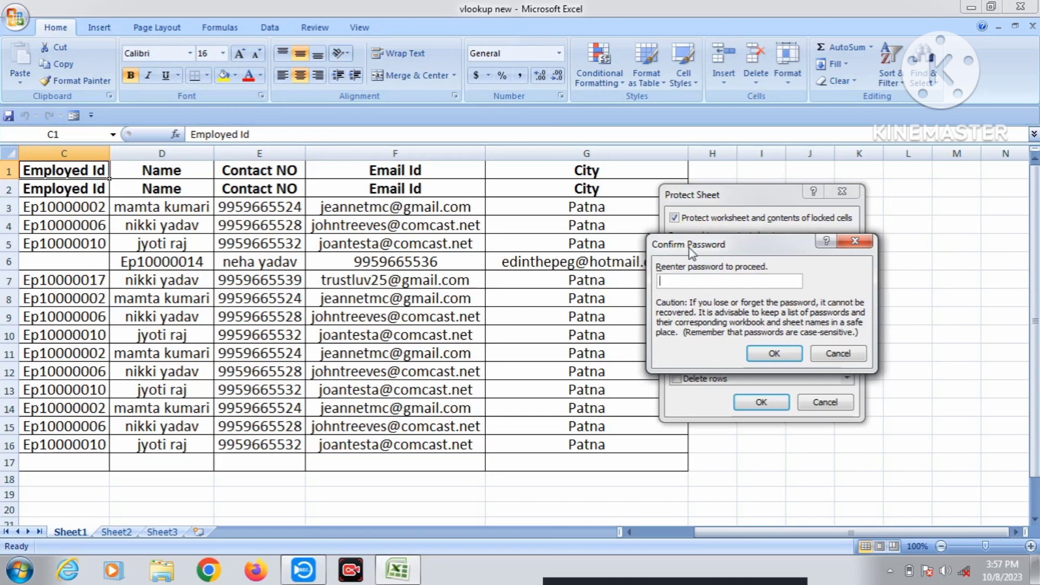
text(123)
key(Return)
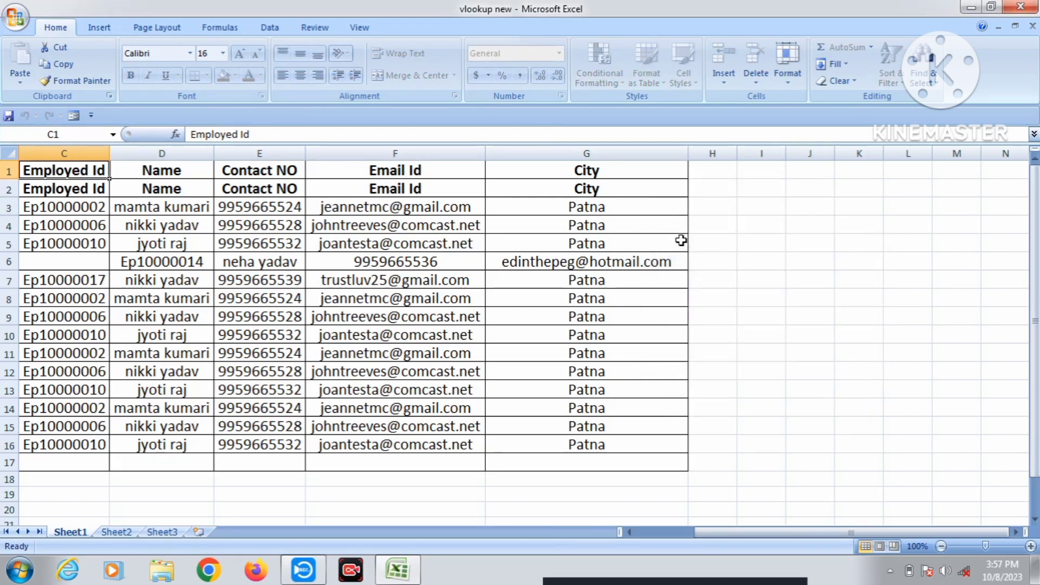
click(363, 232)
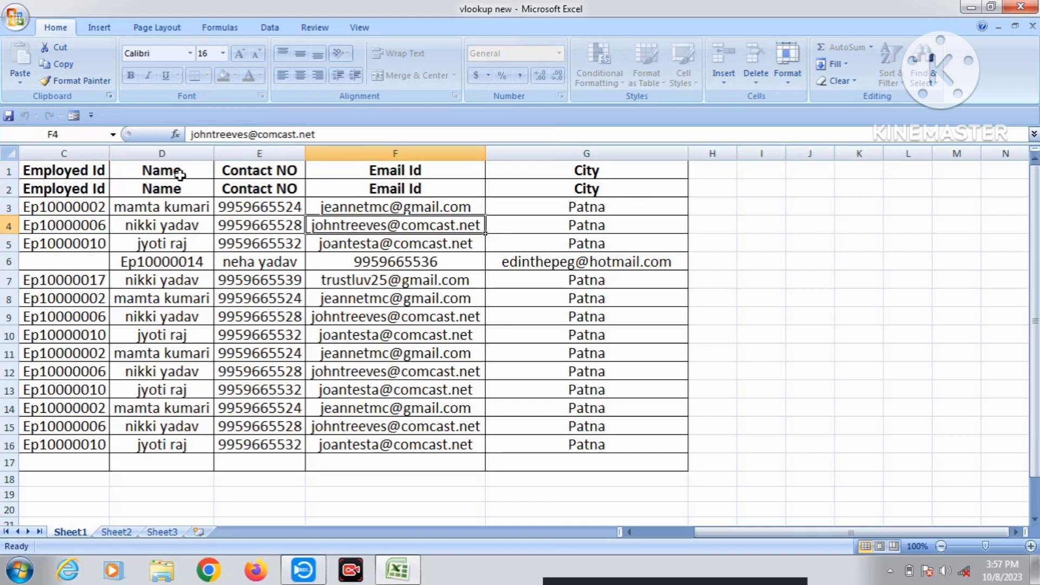
click(88, 170)
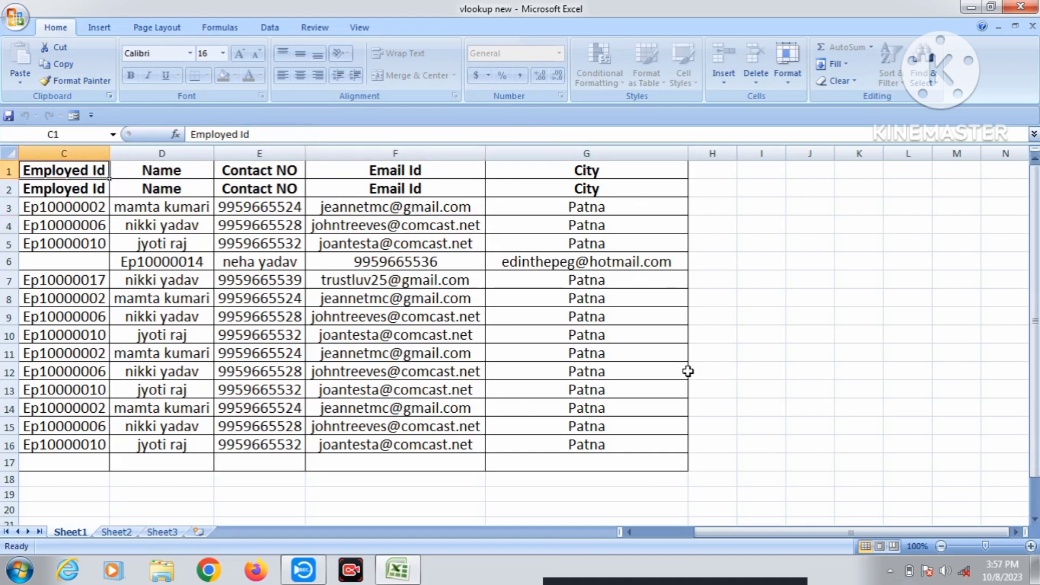
click(739, 386)
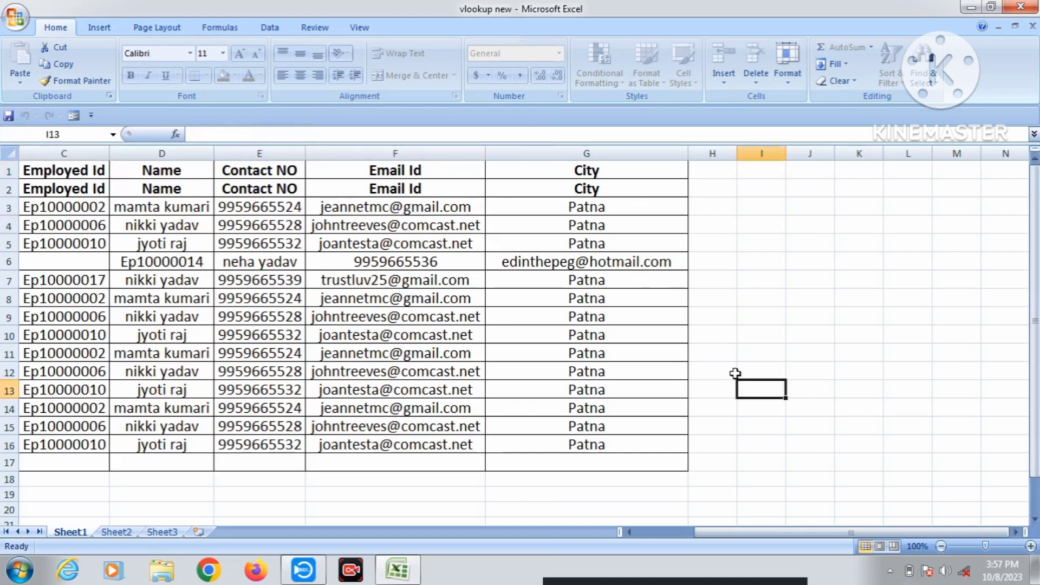
key(a)
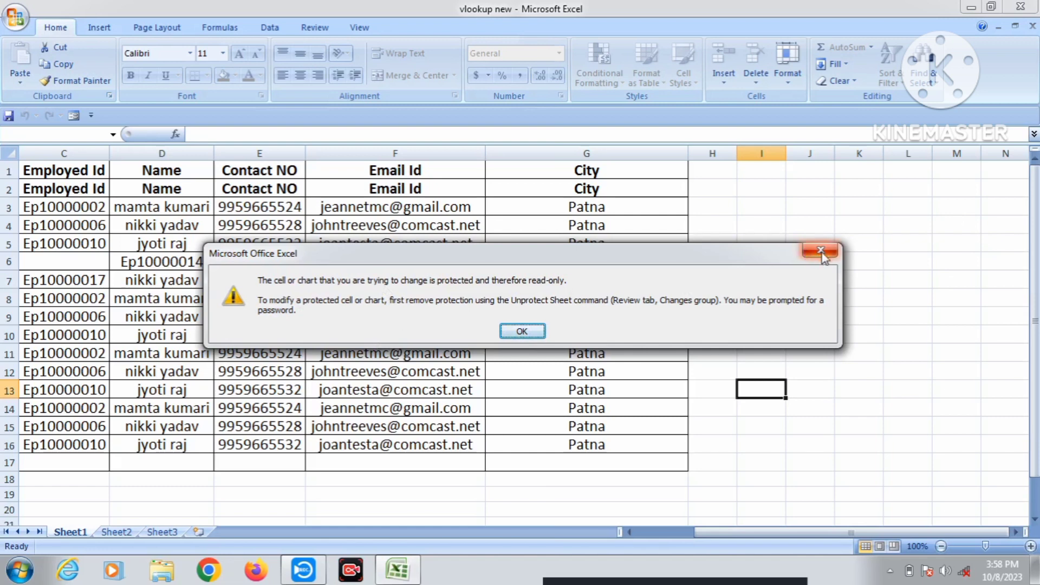
click(808, 254)
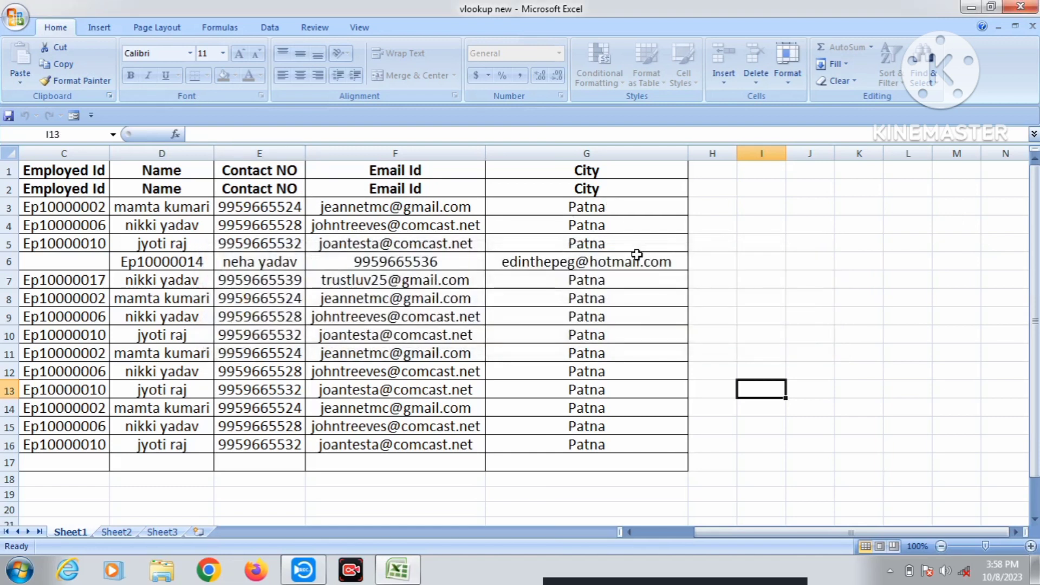
Select the City cells G7 and G1 to check the sheet's protection.
click(572, 278)
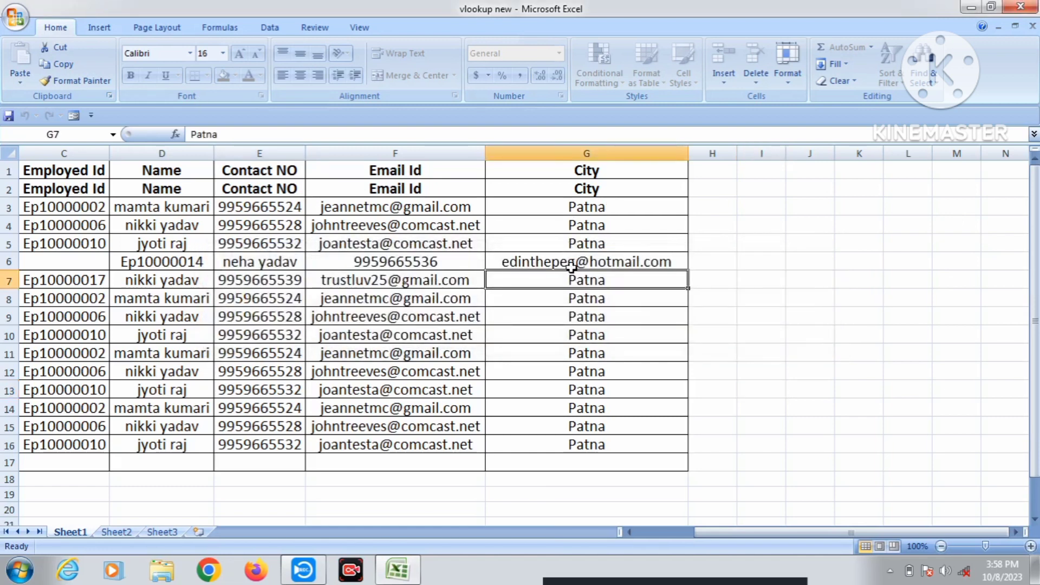
click(508, 169)
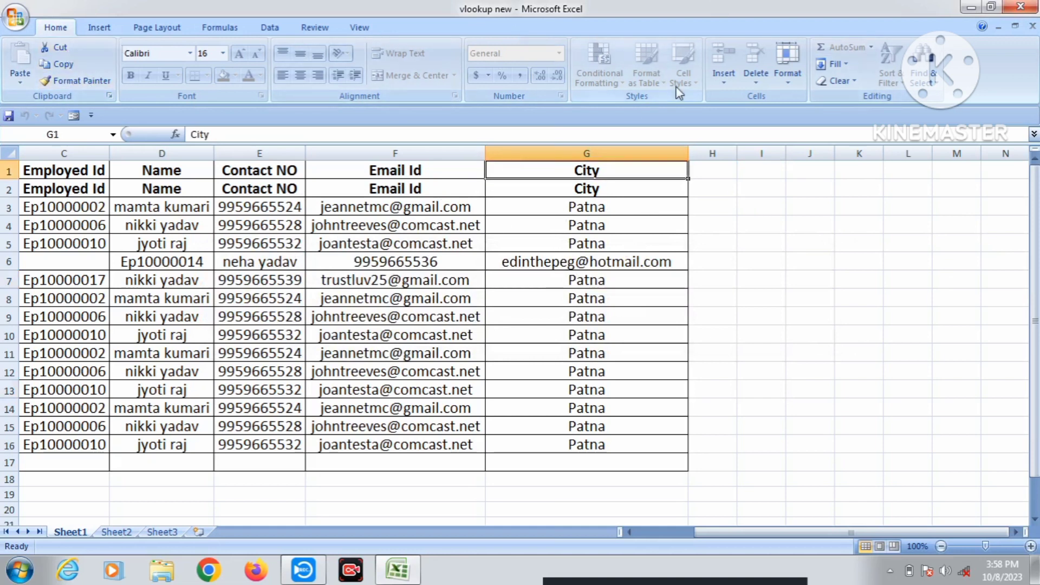
click(550, 285)
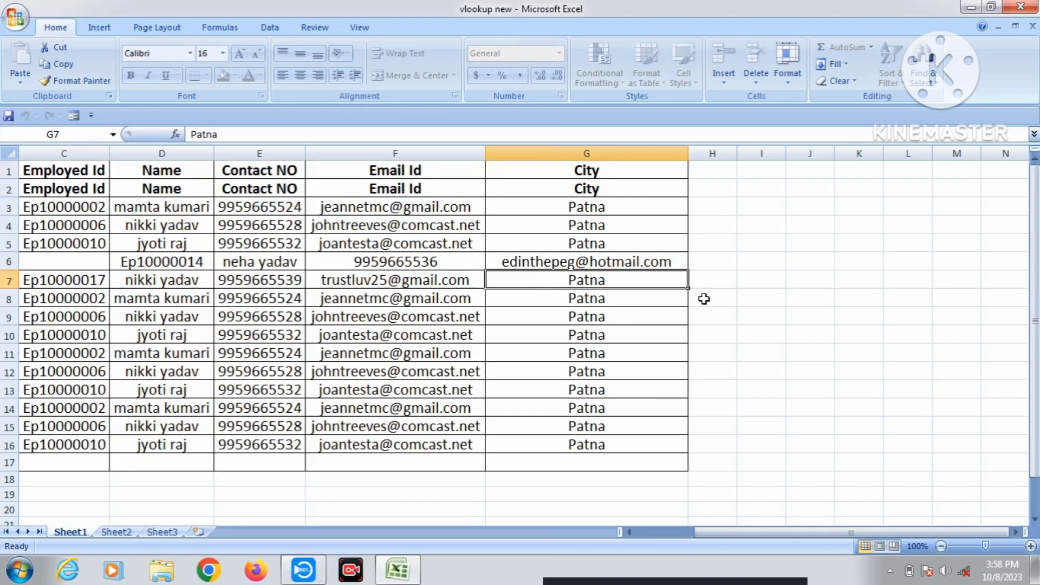
Unprotect Sheet1 through Format > Unprotect Sheet, supplying the sheet password.
click(790, 77)
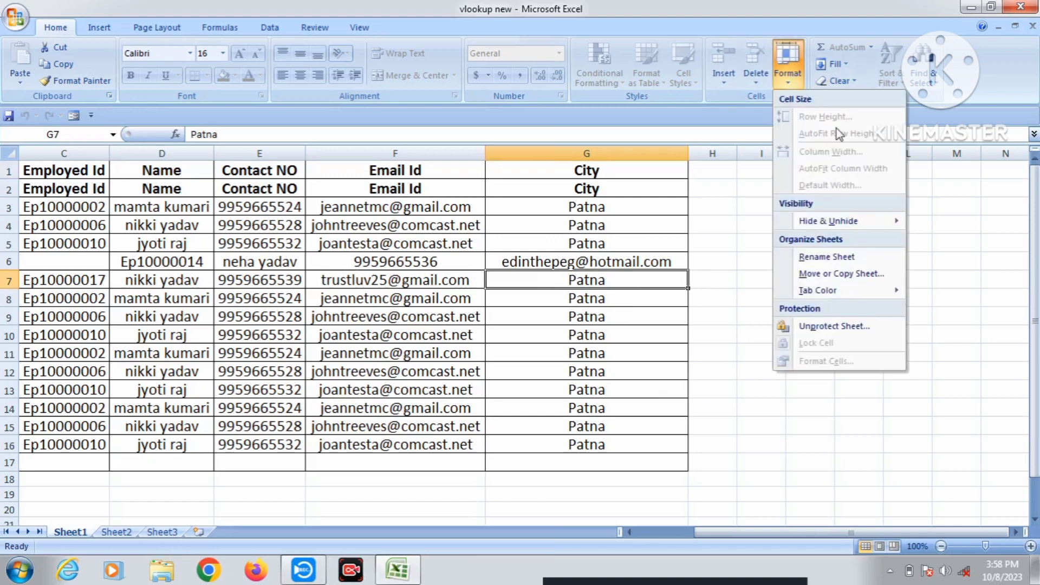
click(861, 327)
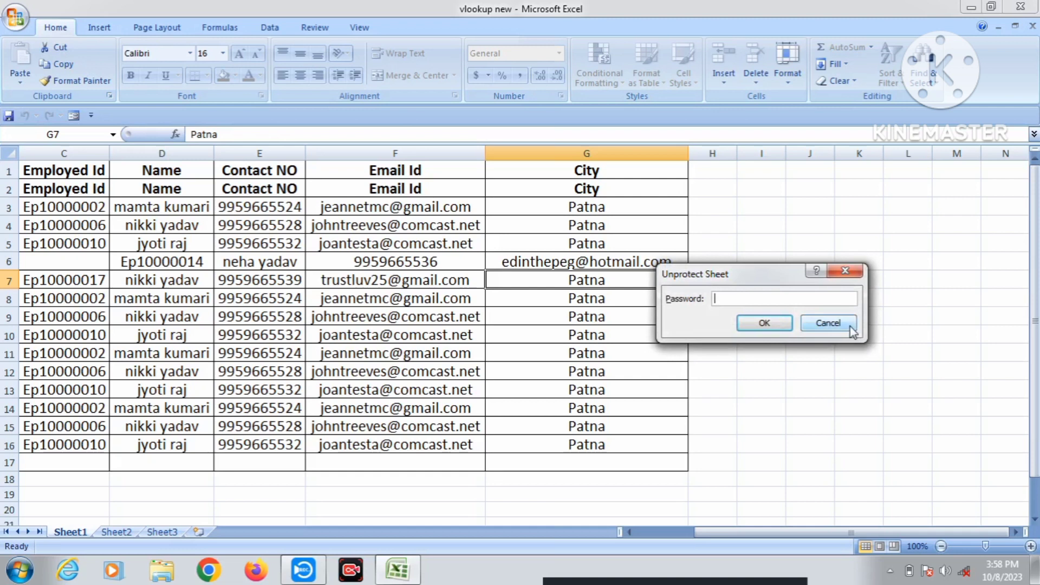
text(123)
key(Return)
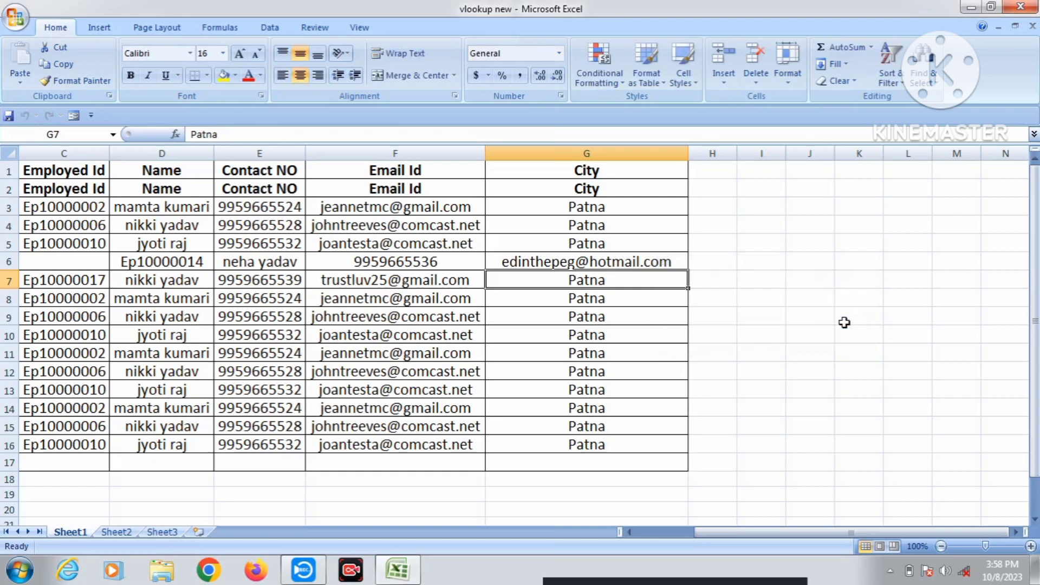
Type test entries 'fhgfh', 'fhdfh' and 'dhfhf' into cells K9, I6 and I4.
click(846, 310)
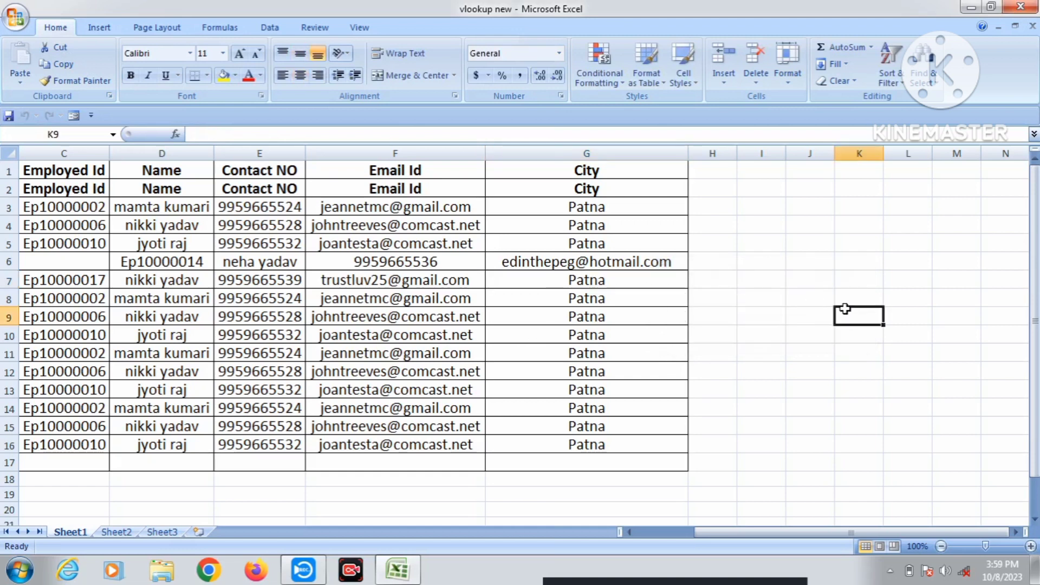
text(fhgfh)
click(761, 262)
text(fhdfh)
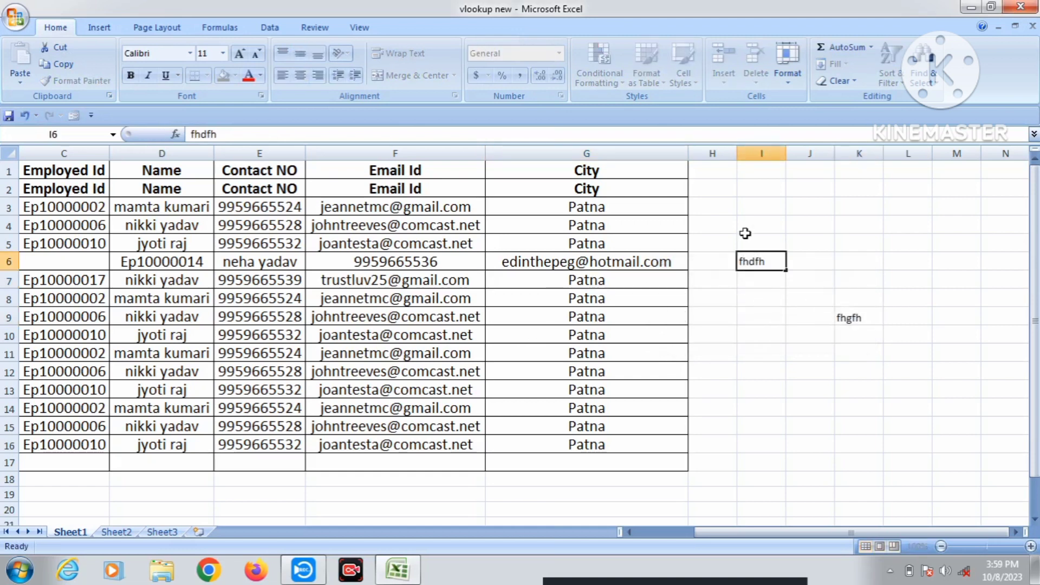
click(747, 228)
text(dhfhf)
click(752, 314)
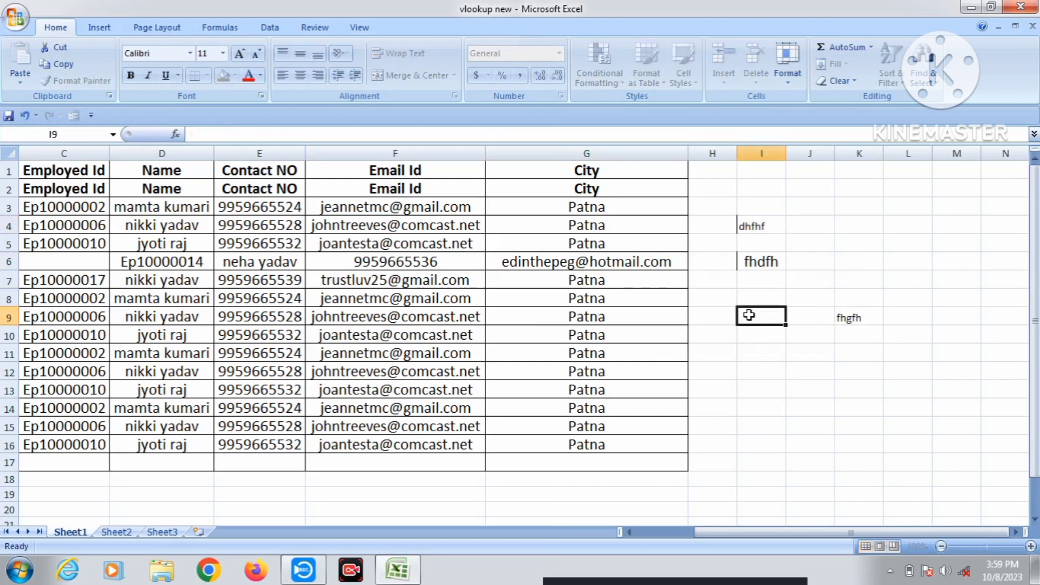
Clear the test entries in I3:L12 and reopen the Format dropdown.
drag(761, 212, 912, 375)
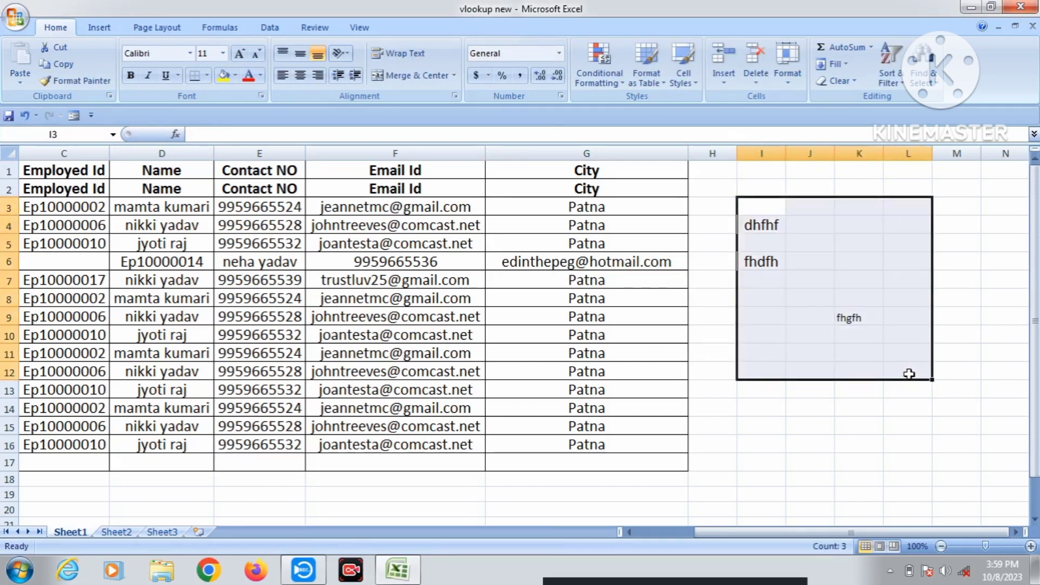
key(Delete)
click(788, 82)
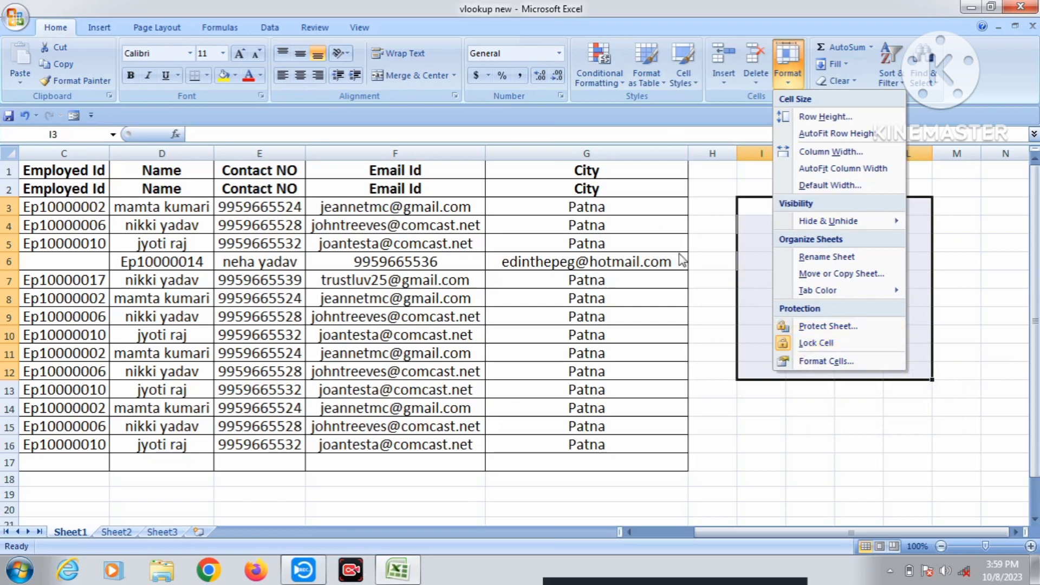
Try selecting C1:F6, column C and cell C1, then select the entire sheet.
click(699, 248)
click(701, 247)
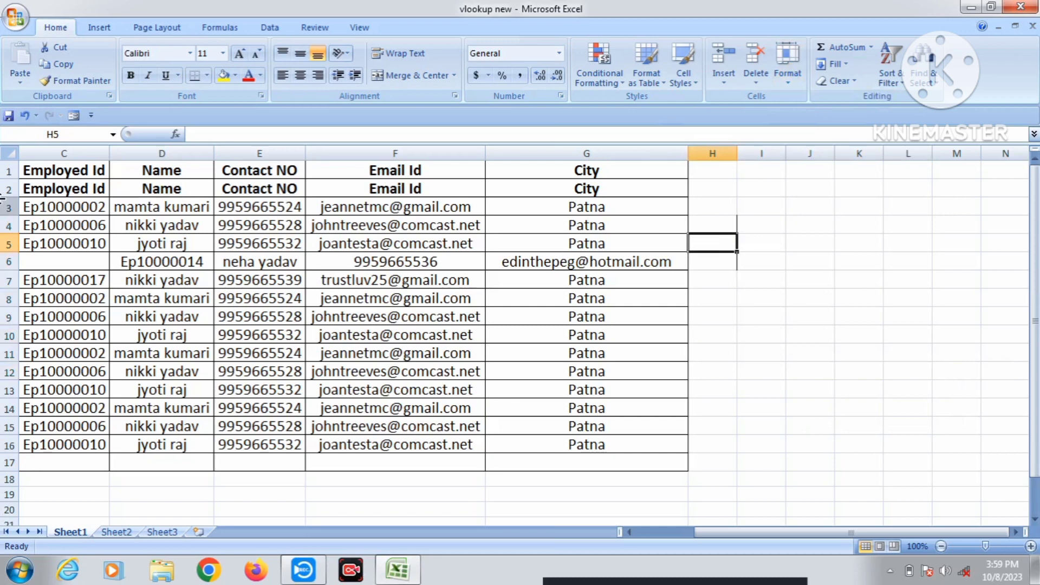
drag(75, 169, 410, 259)
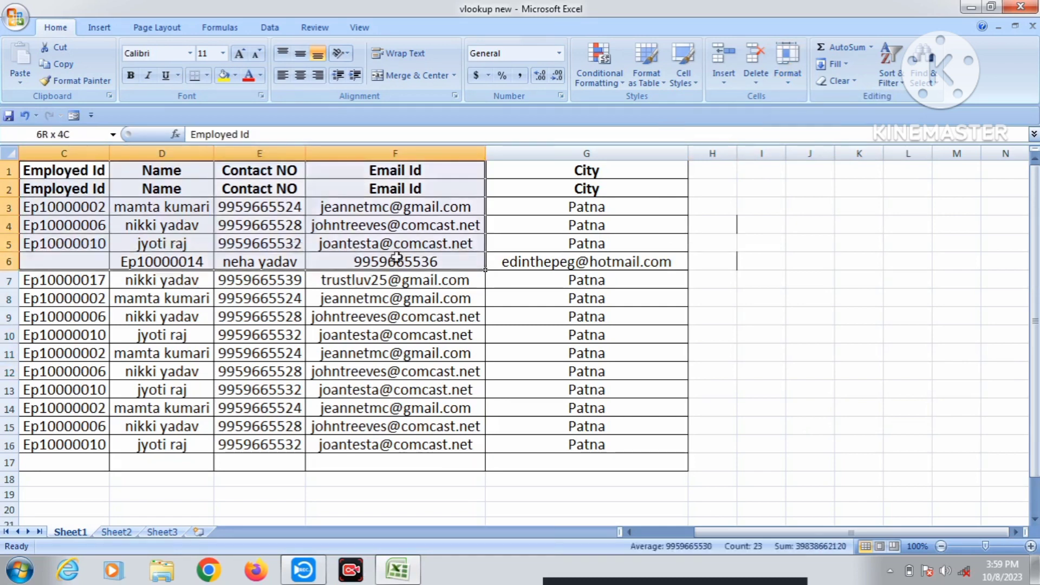
click(64, 189)
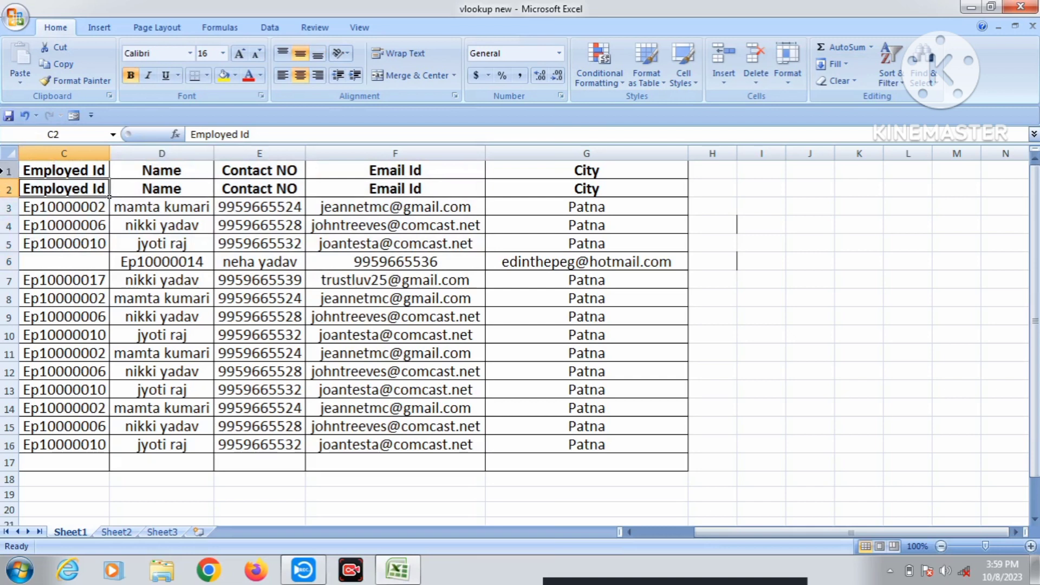
click(104, 152)
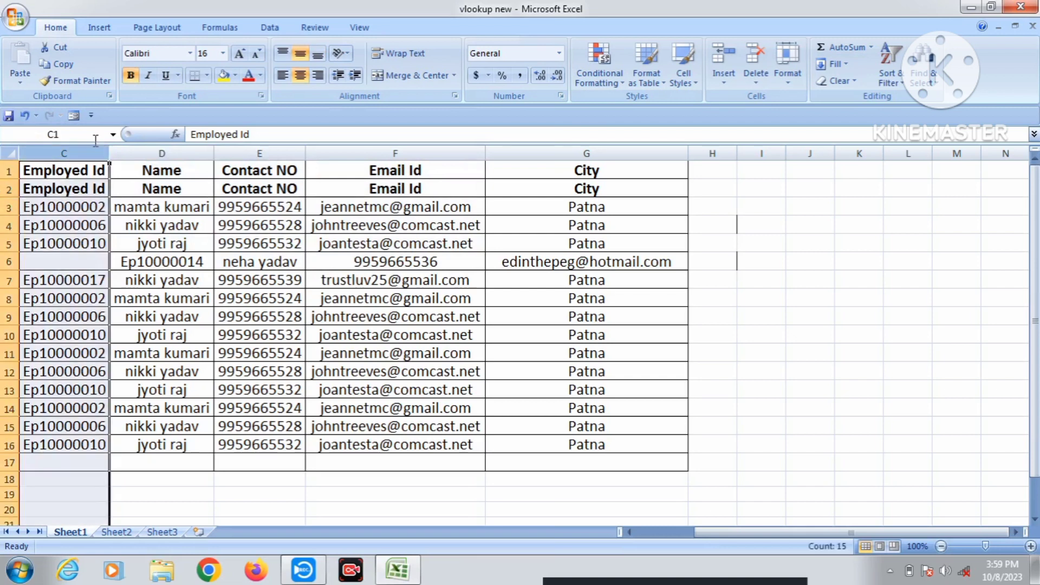
click(163, 226)
click(61, 170)
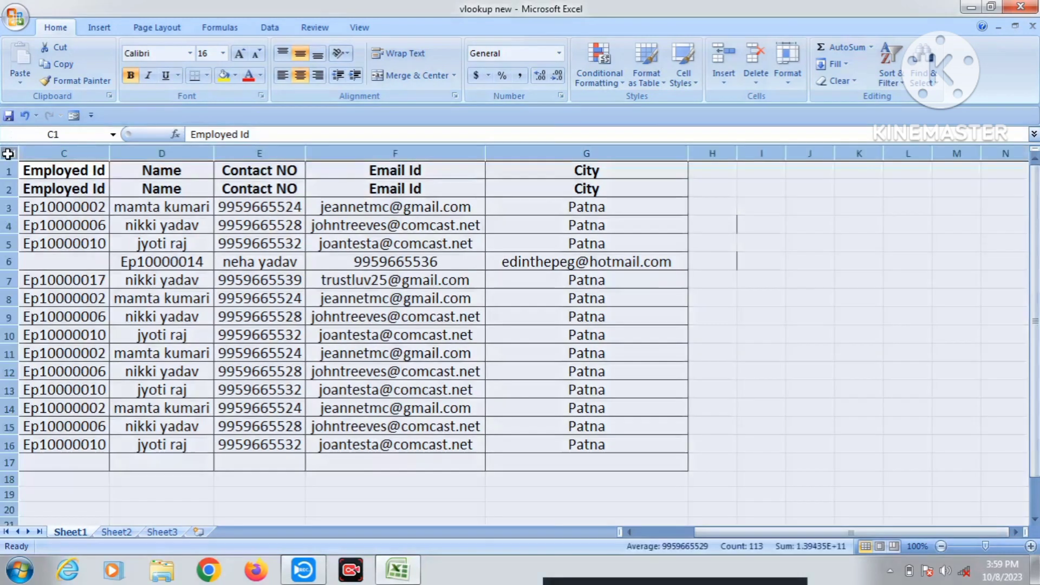
click(8, 153)
Uncheck Locked on Format Cells' Protection tab for all cells and apply it.
key(ctrl+1)
click(589, 294)
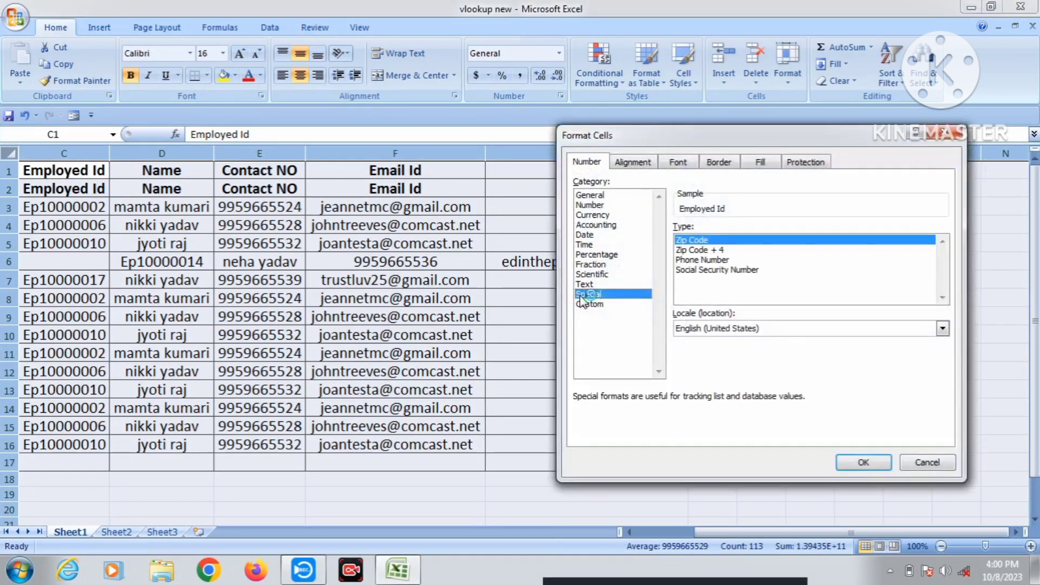
click(596, 195)
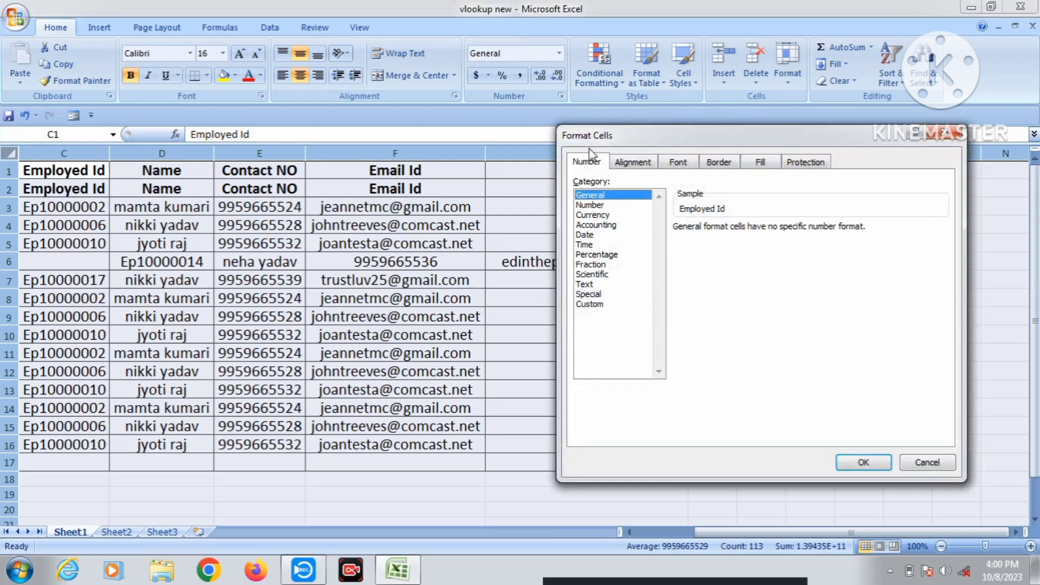
click(634, 163)
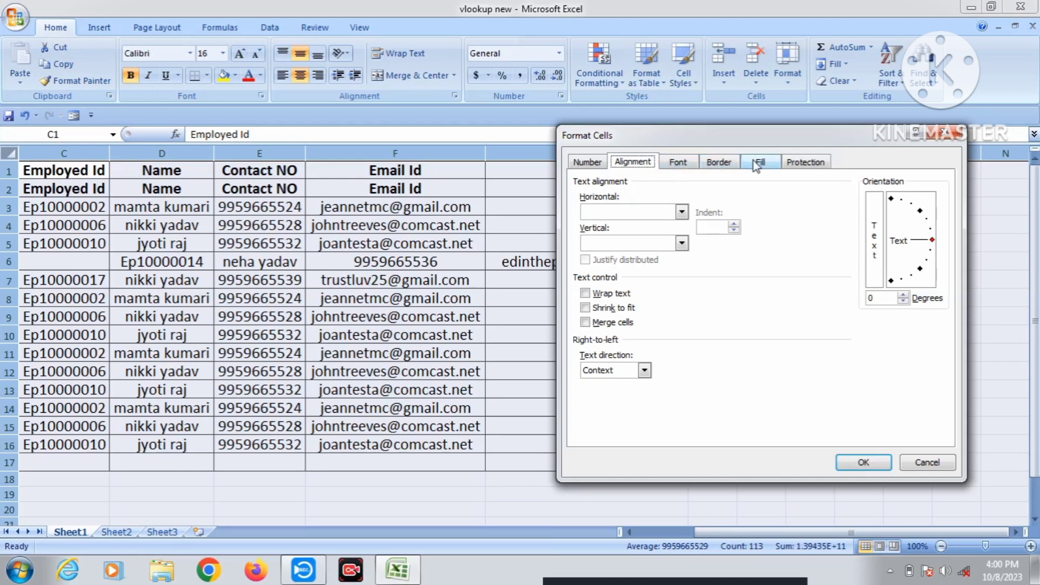
click(814, 166)
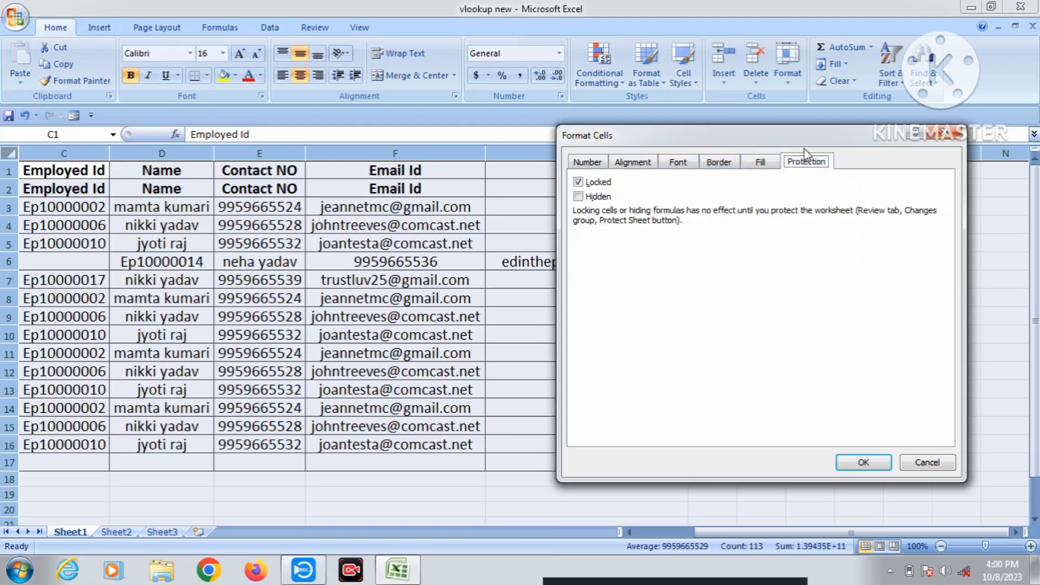
click(578, 183)
click(578, 183)
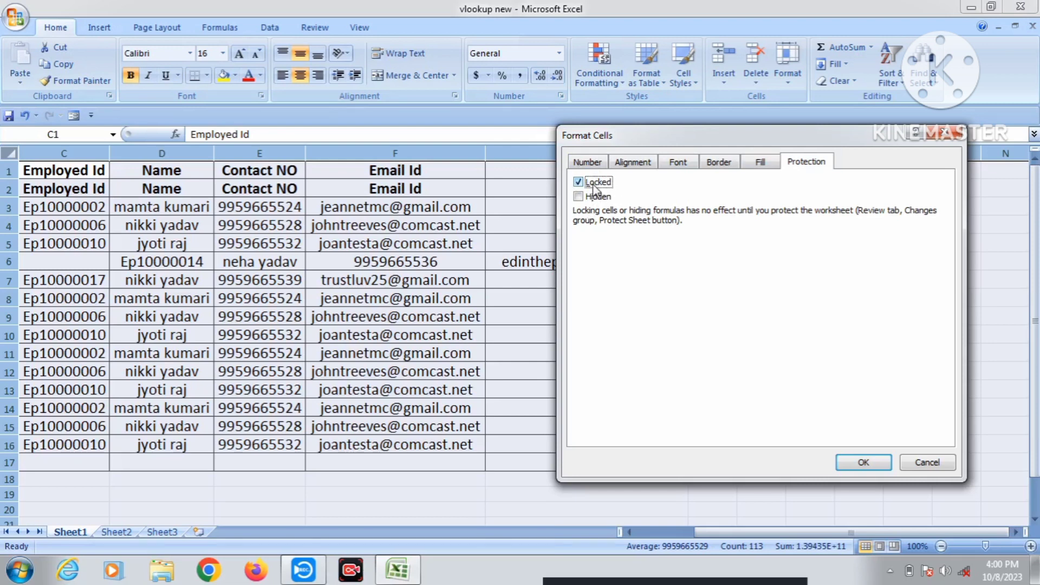
click(858, 463)
click(796, 280)
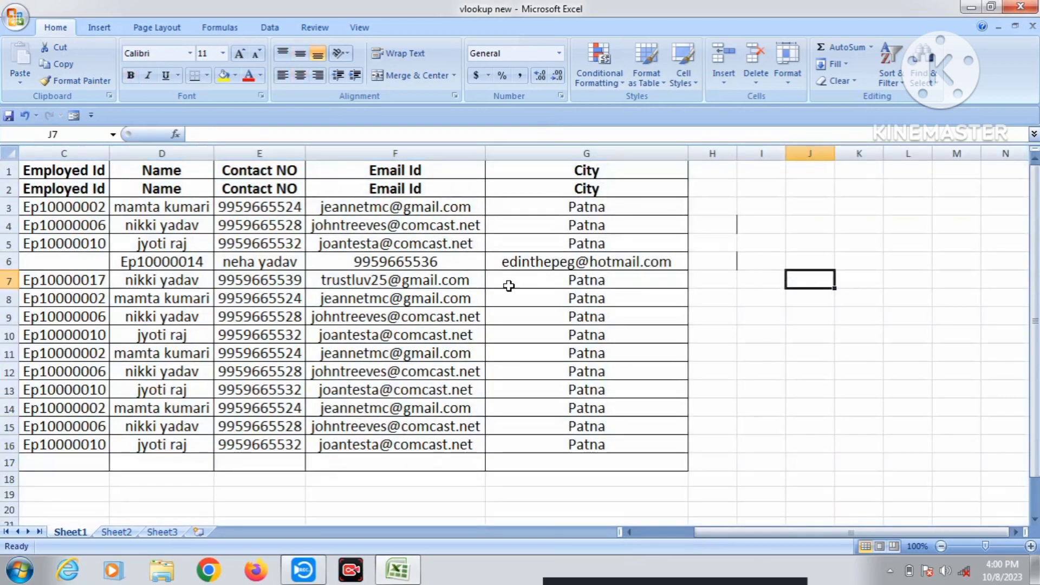
Select C1:G6, apply Format > Lock Cell, and bring up Format Cells for it.
click(731, 319)
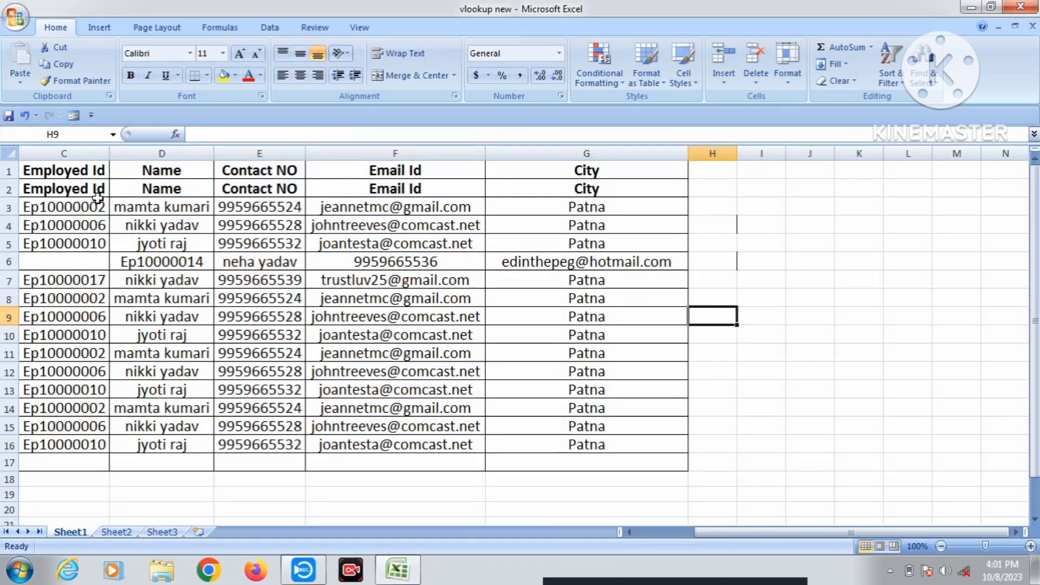
drag(90, 170, 644, 261)
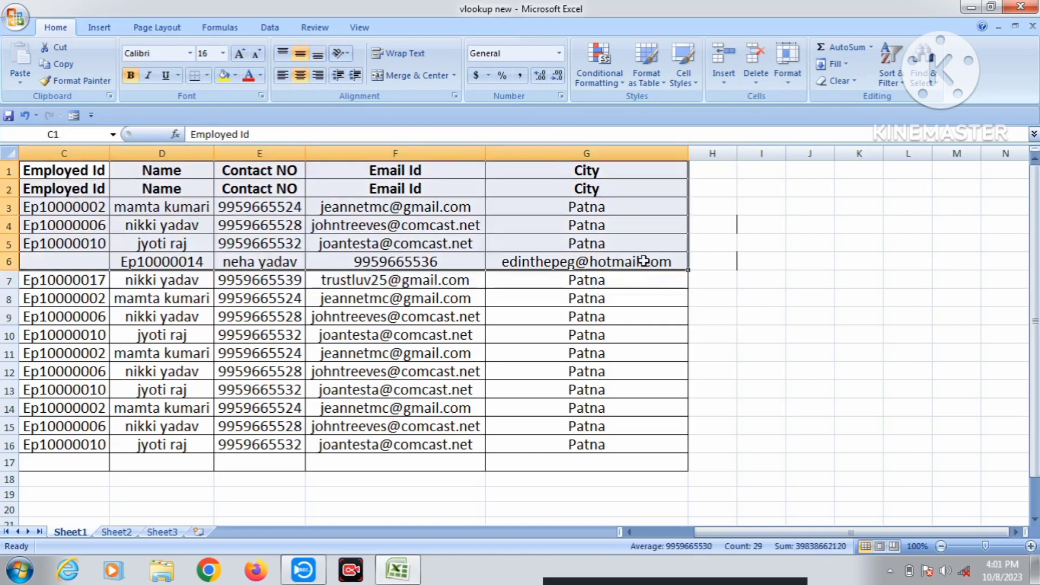
click(789, 76)
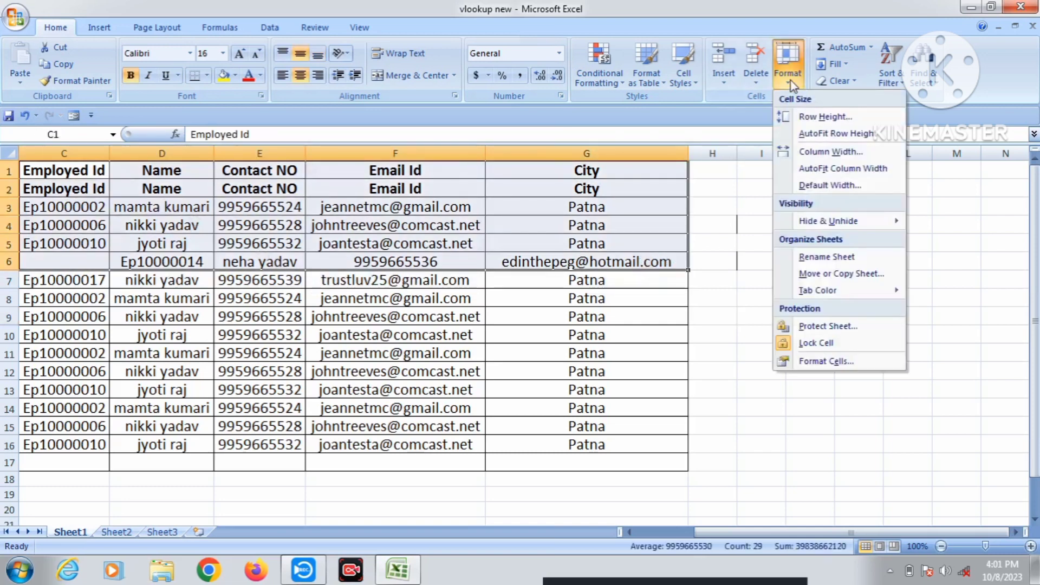
click(829, 343)
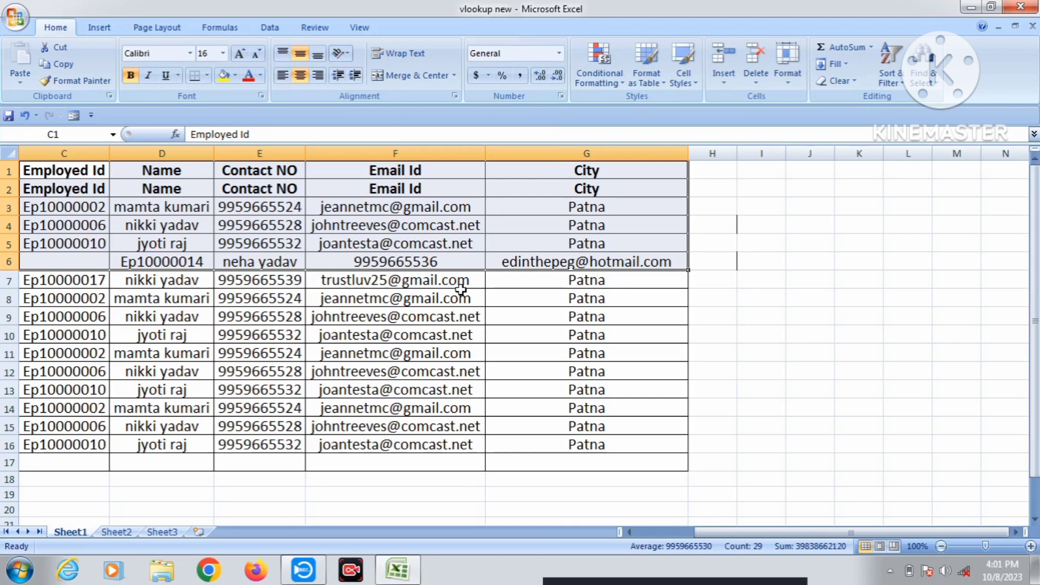
key(ctrl+1)
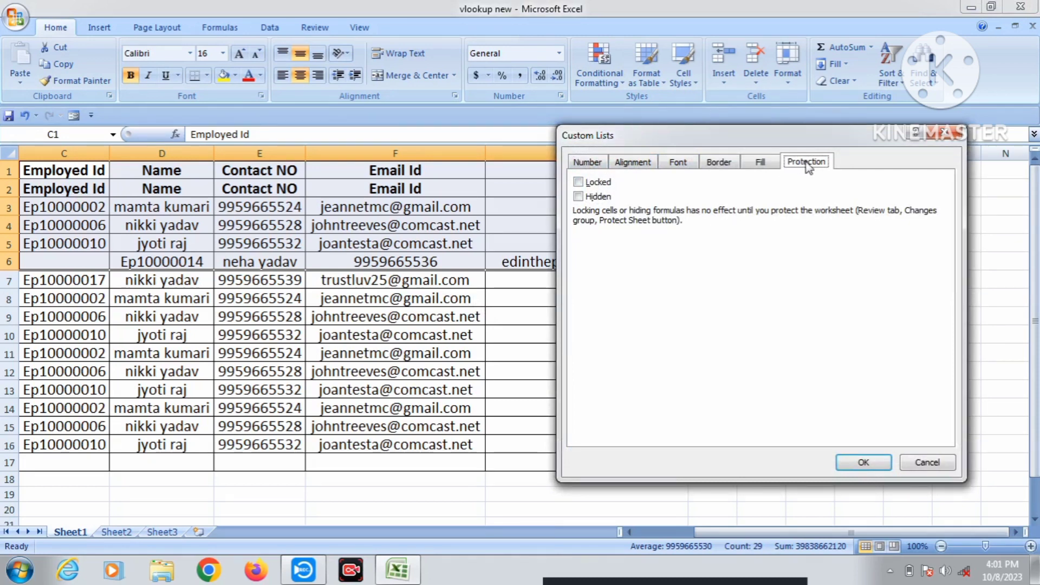
Check Locked on the Protection tab for C1:G6 and confirm with OK.
click(600, 184)
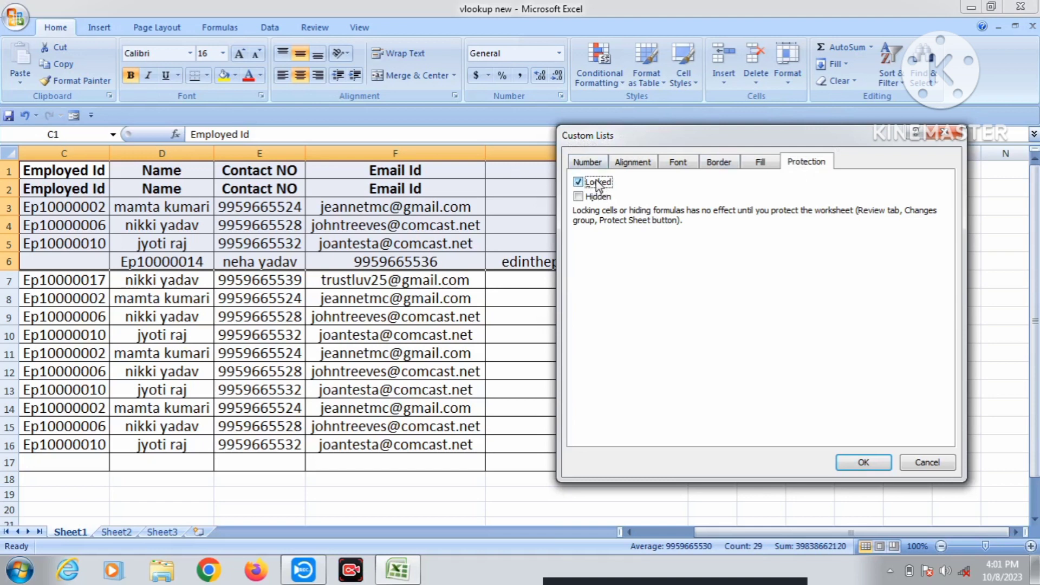
click(863, 463)
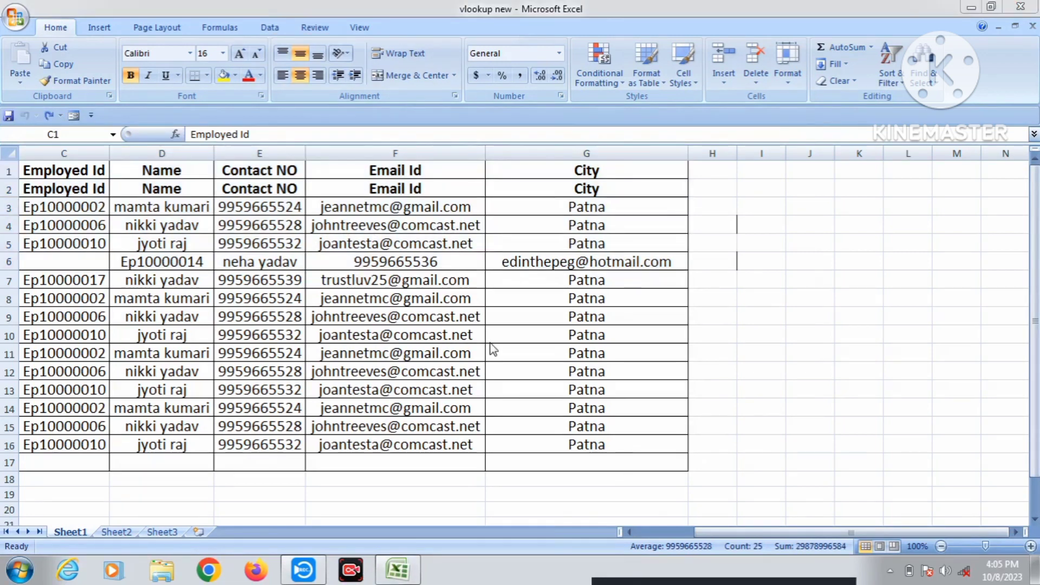
click(358, 245)
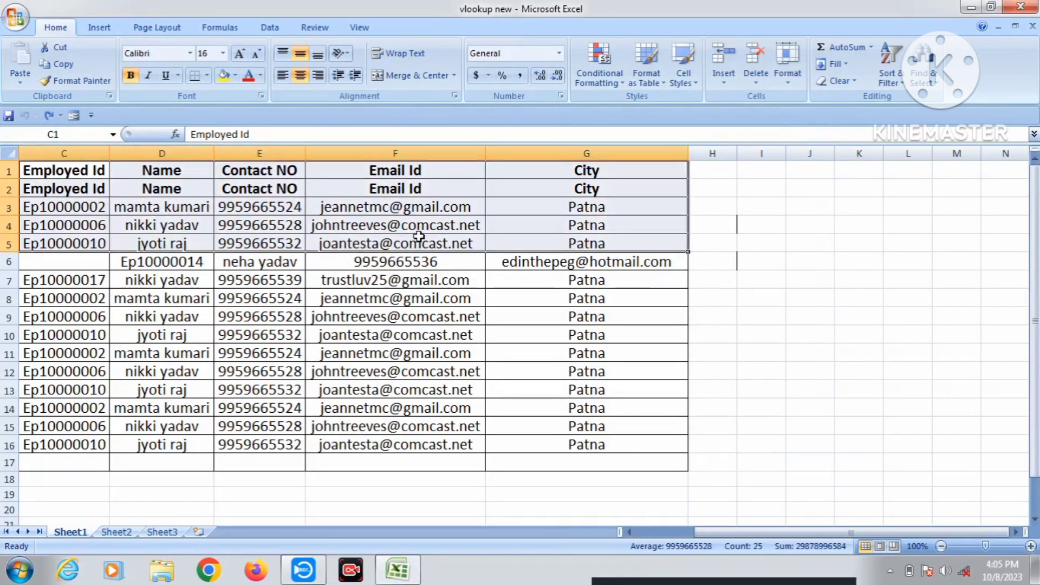
Protect Sheet1 from the Review tab with a confirmed password, then select G5 to test it.
click(317, 28)
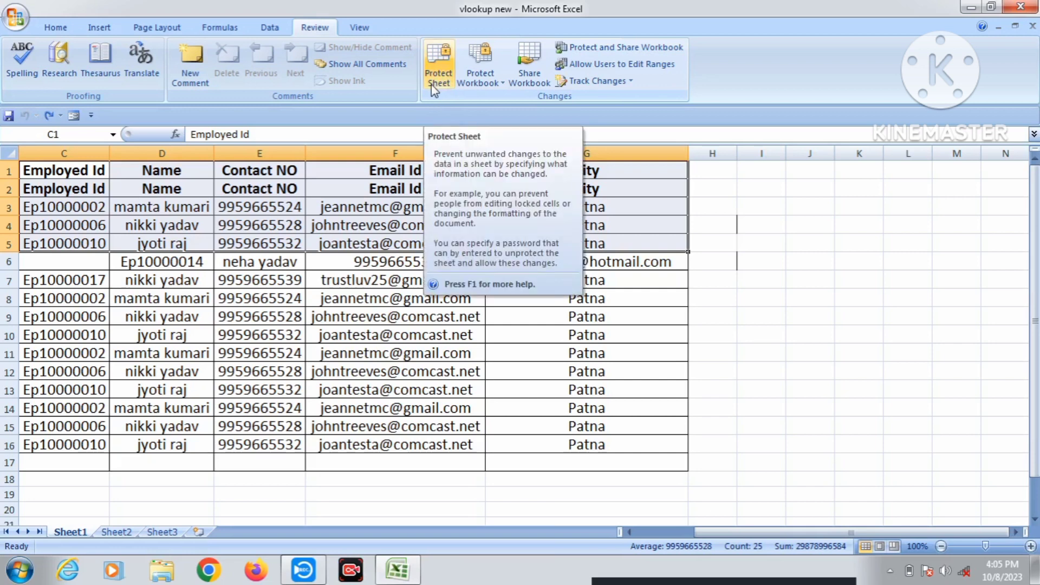
click(440, 68)
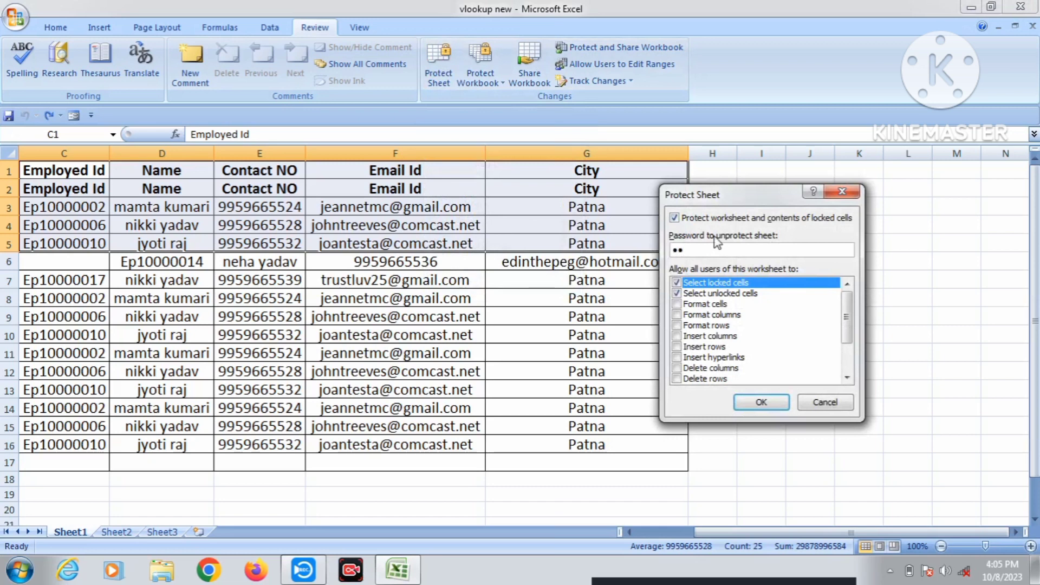
key(Return)
text(12)
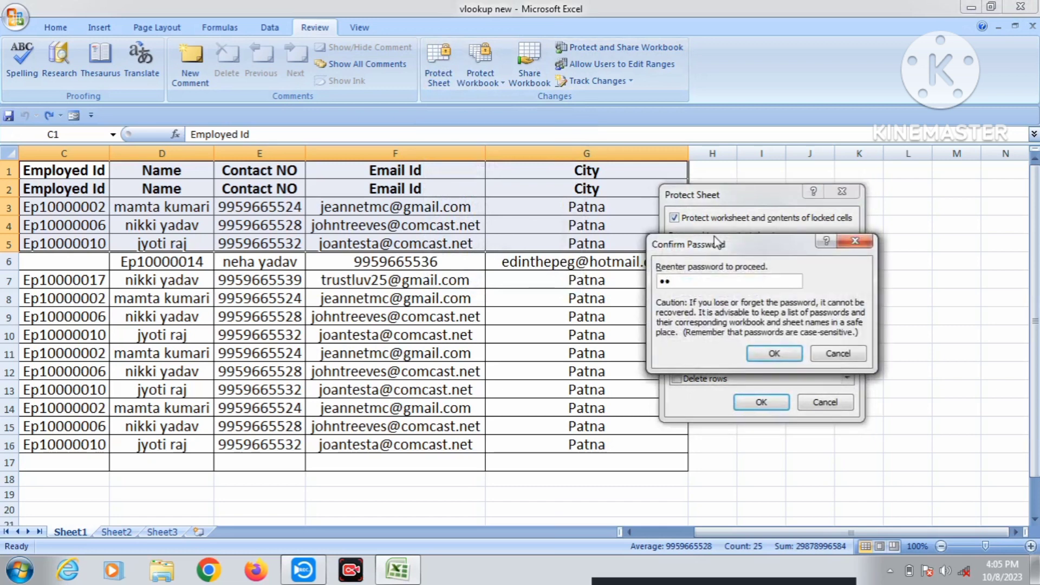
key(Return)
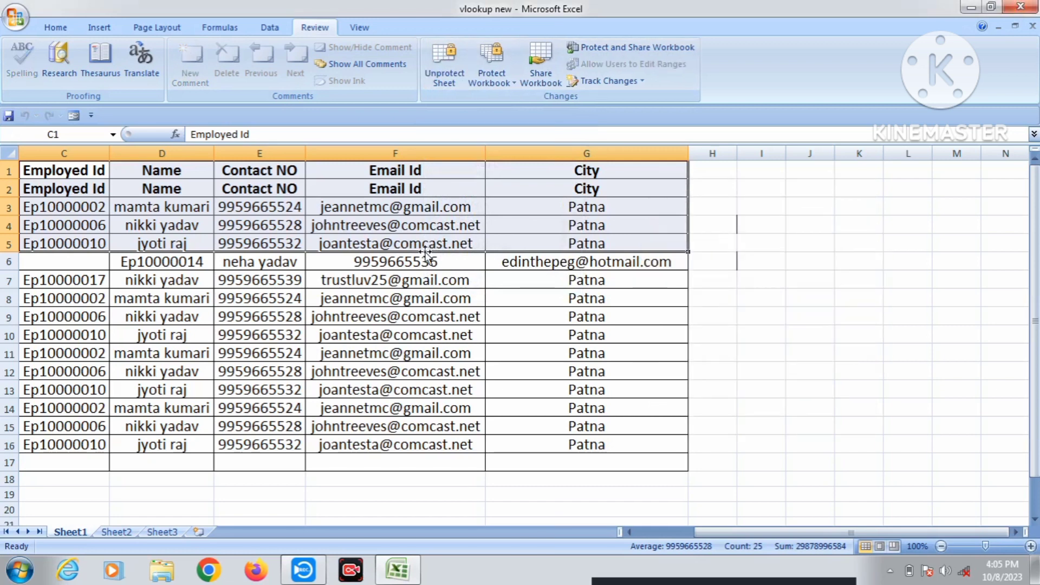
click(553, 247)
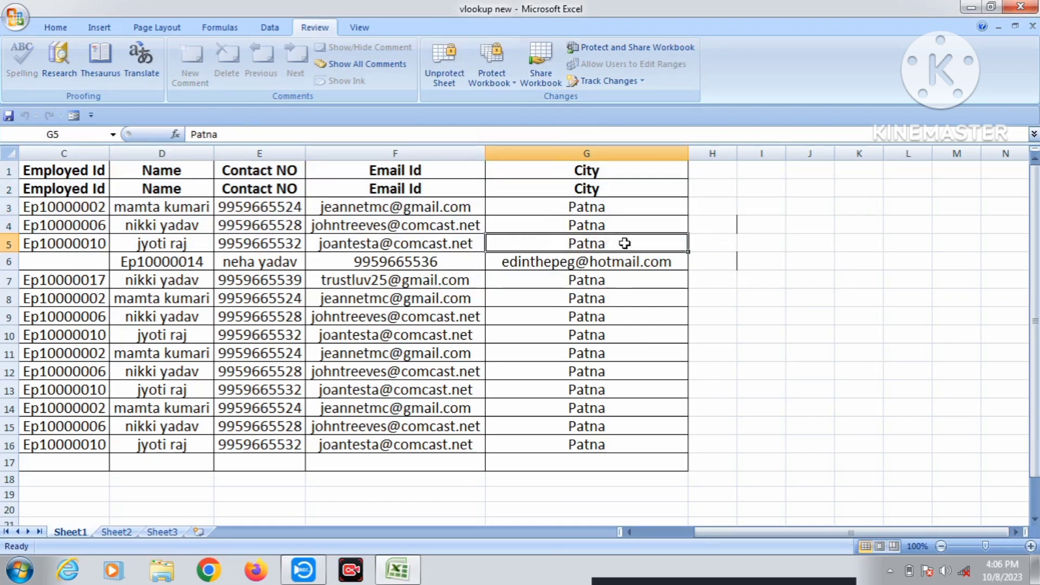
Confirm locked G5 is read-only, change unlocked G7 to 'gaya', then select C1:G6.
double_click(625, 244)
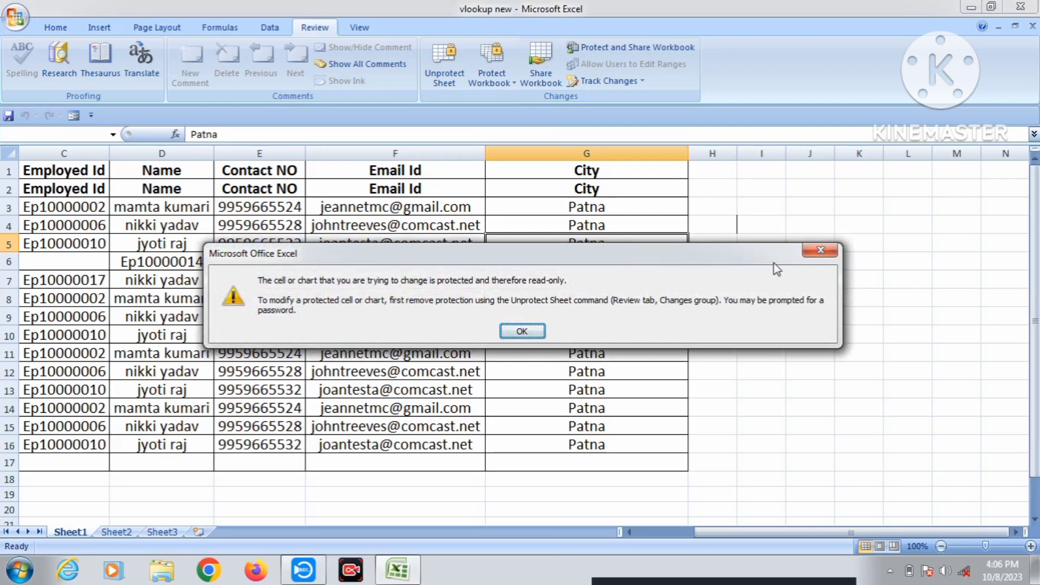
click(829, 255)
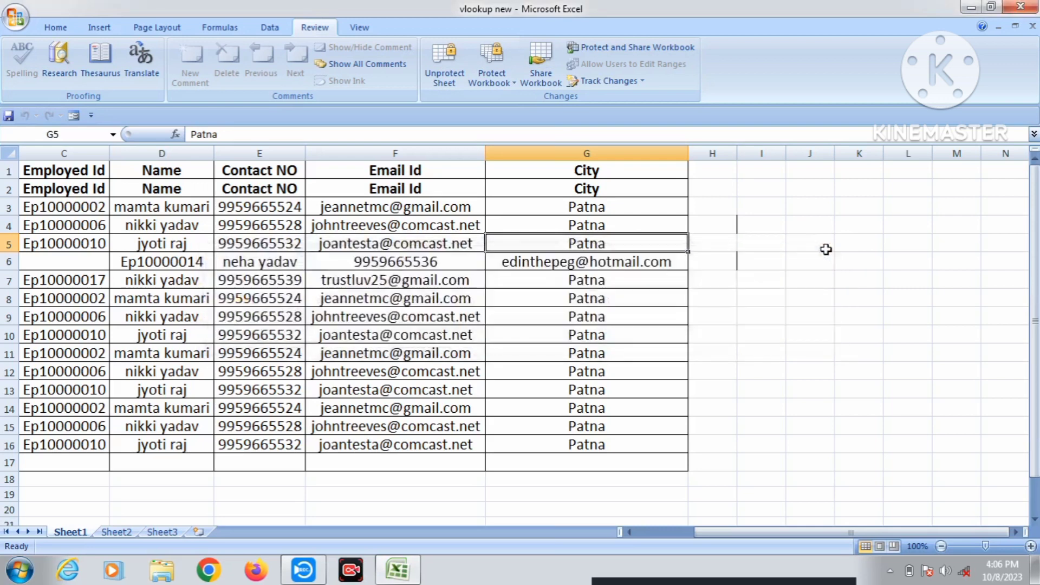
click(604, 282)
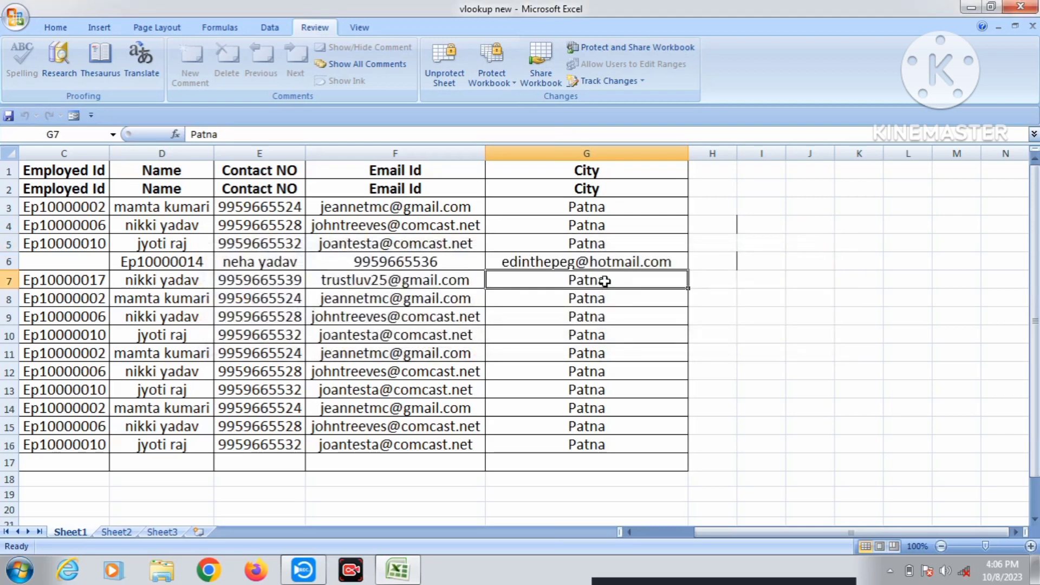
text(gaya)
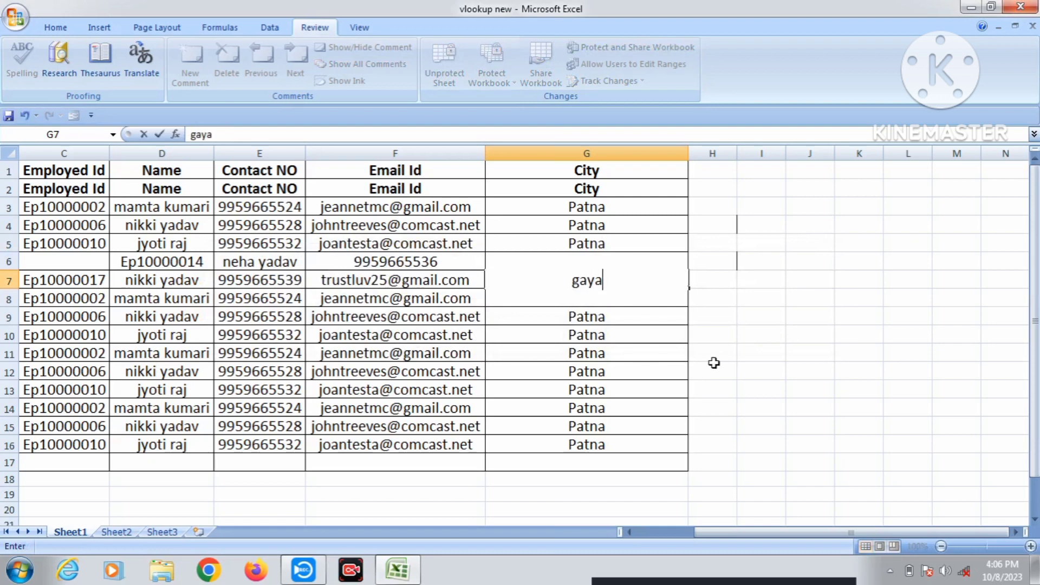
click(714, 361)
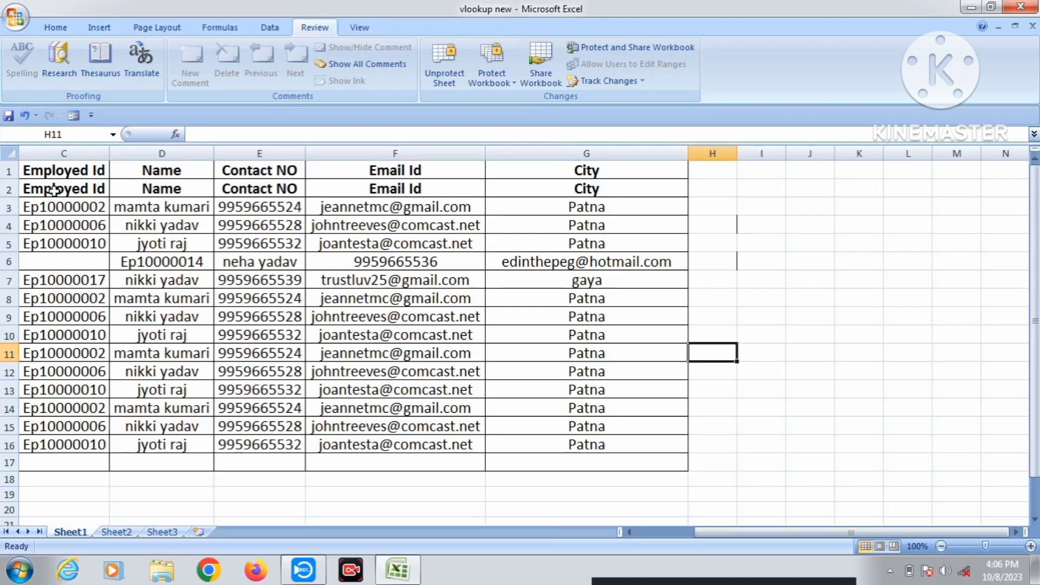
drag(63, 172, 668, 238)
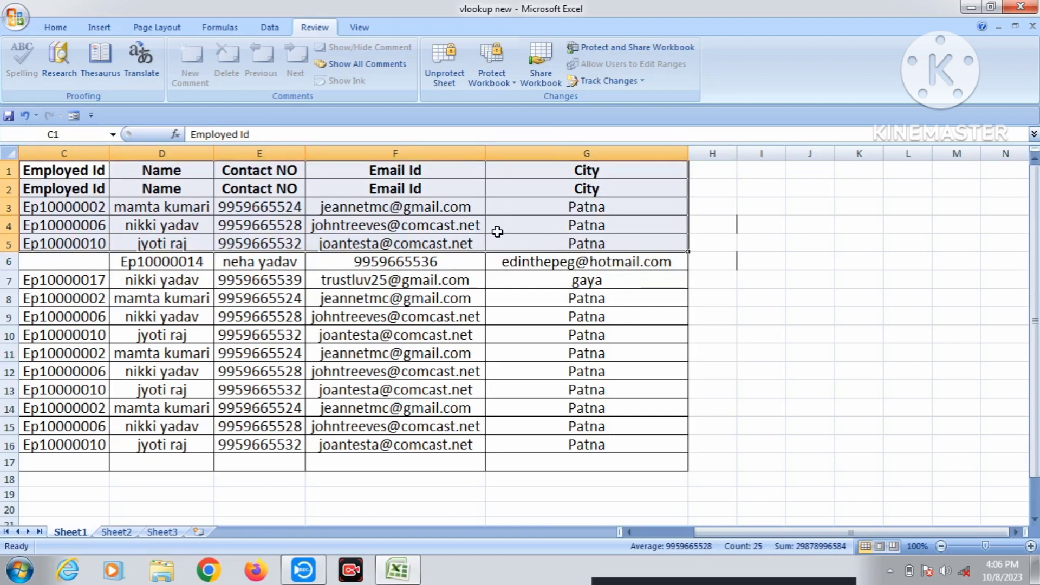
Unprotect Sheet1 and overwrite Patna in G4 with 'ghgjgh', then select G14.
click(451, 77)
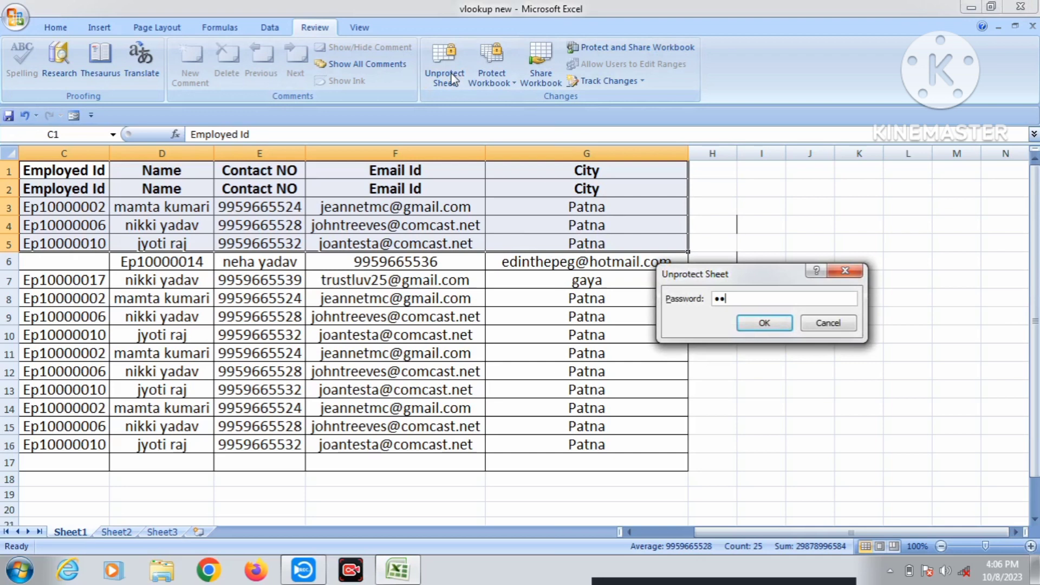
key(Return)
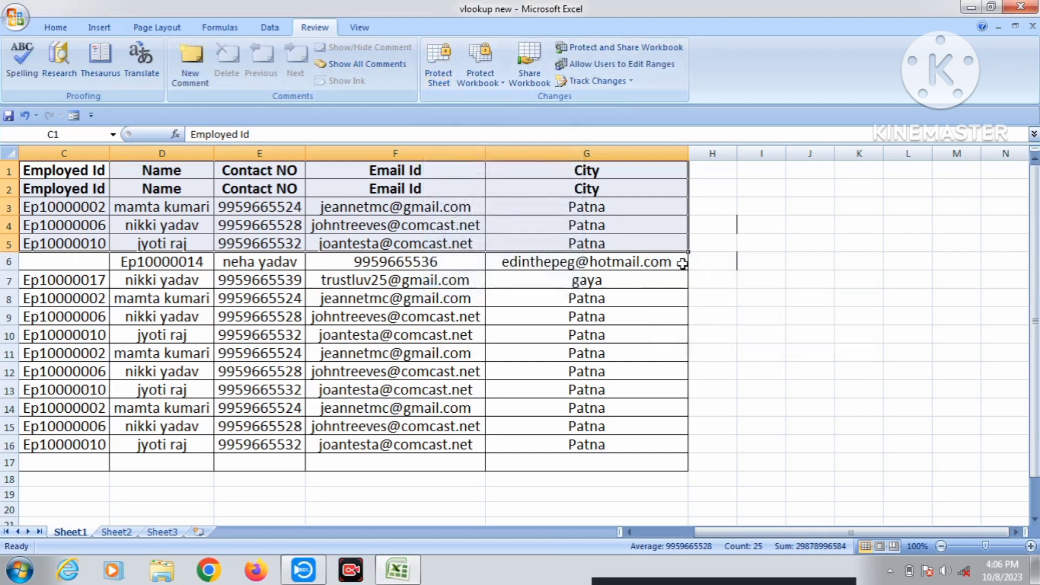
click(590, 227)
text(ghgjgh)
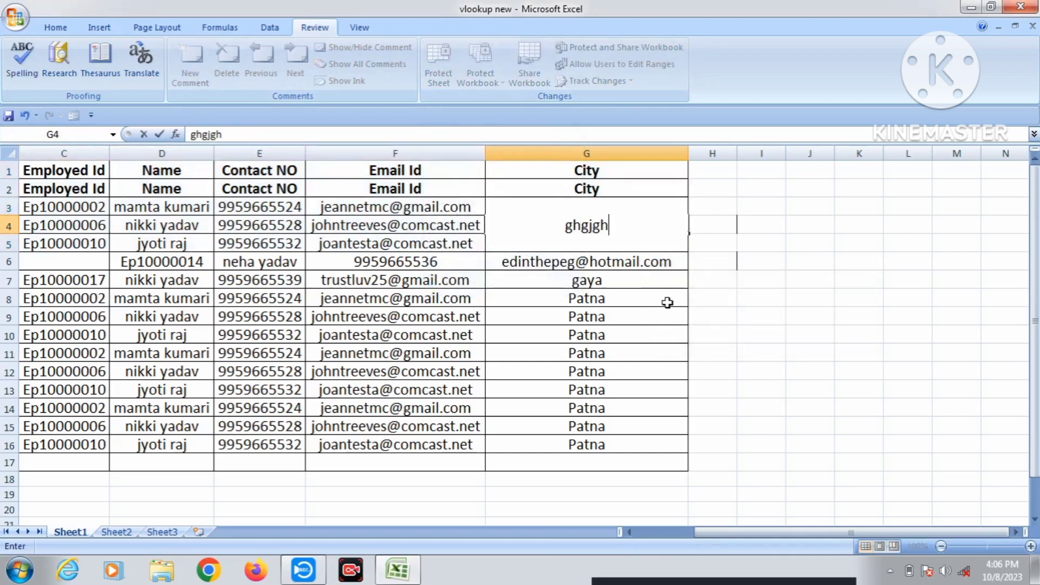
click(668, 300)
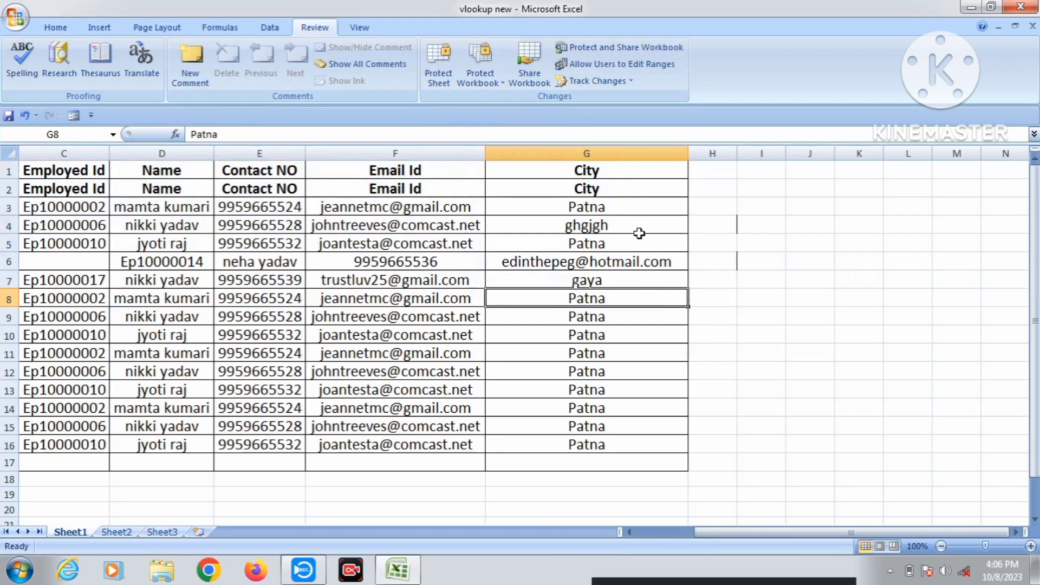
click(628, 404)
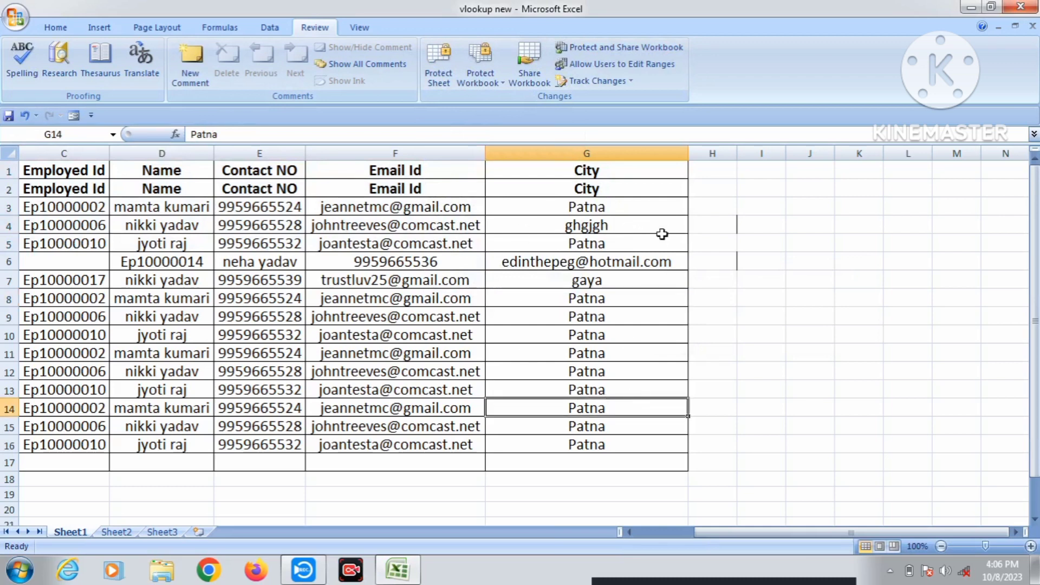
click(56, 27)
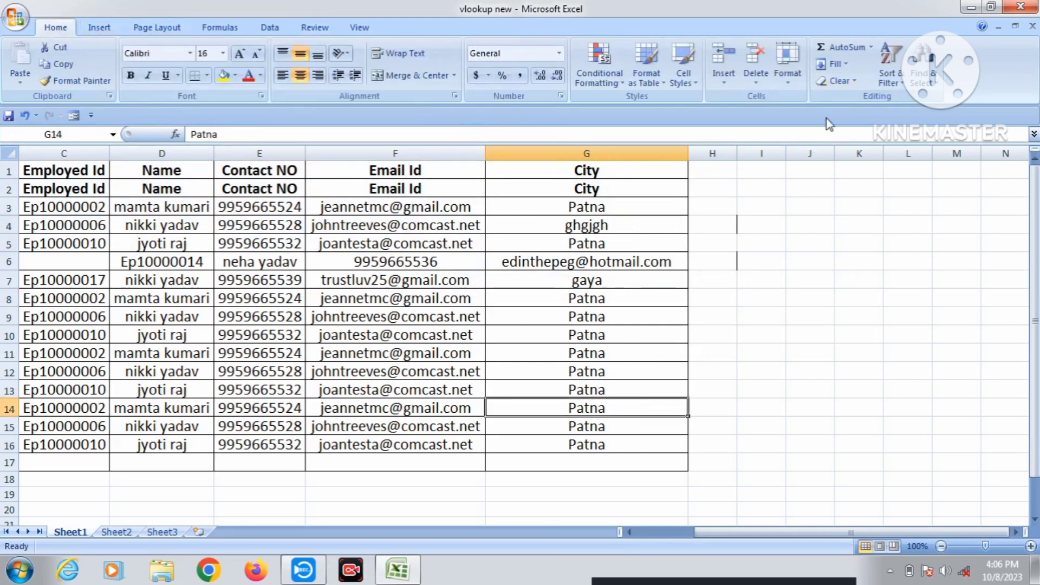
Review the Format Cells Protection and Number options unchanged, then show the recent workbooks list.
click(792, 82)
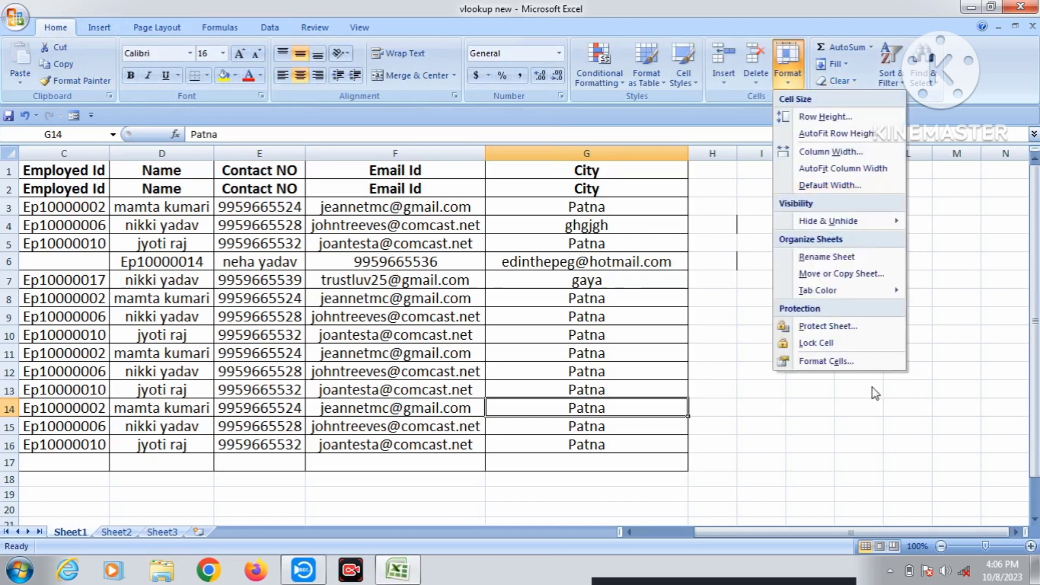
click(858, 362)
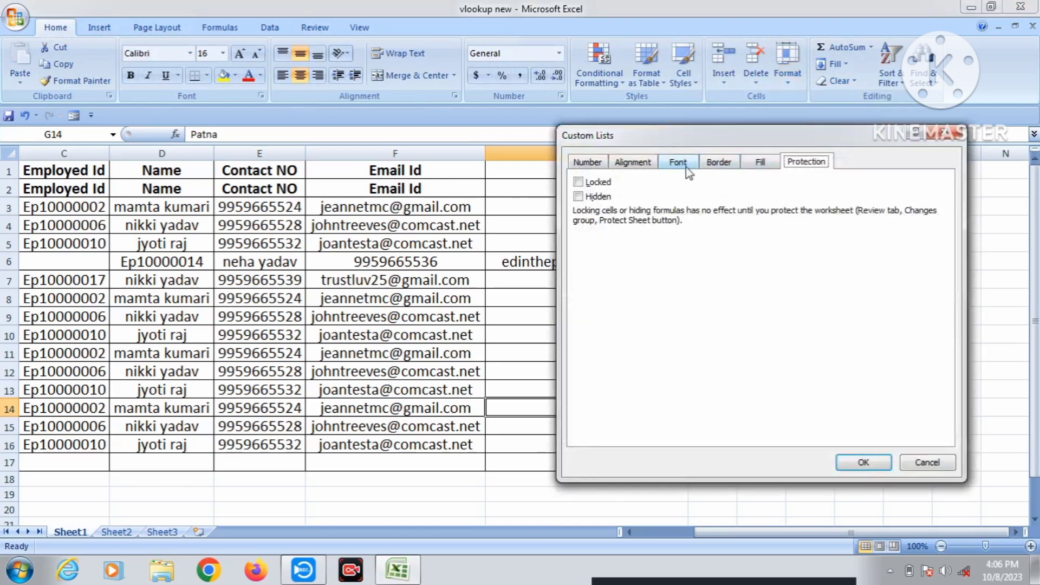
click(589, 164)
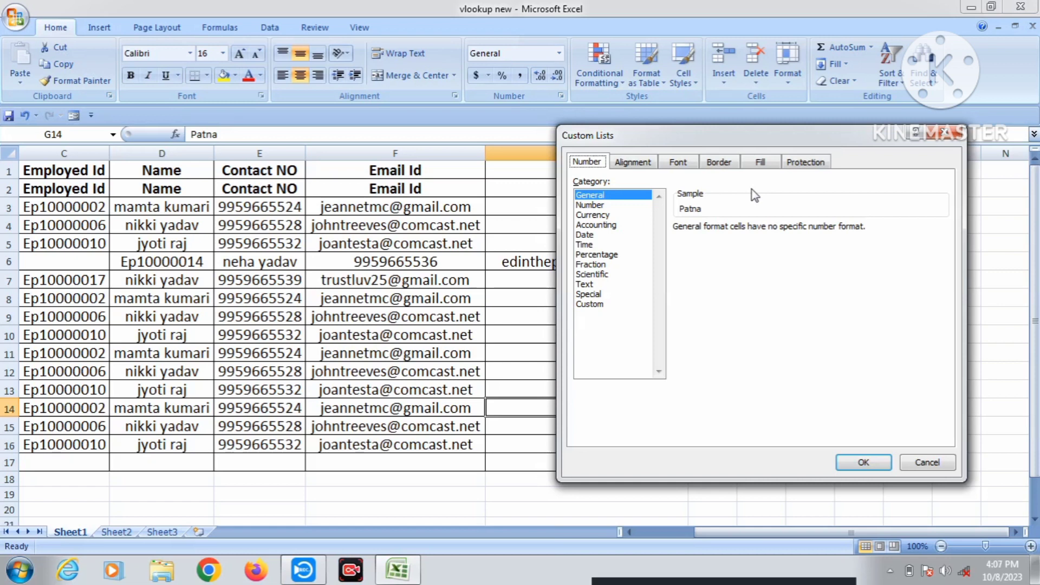
click(924, 463)
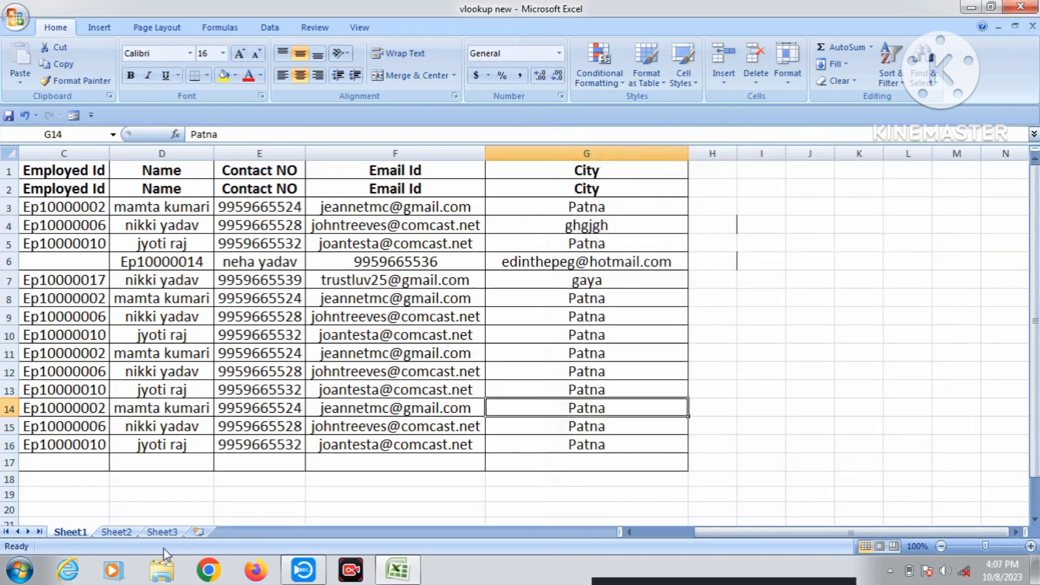
click(17, 18)
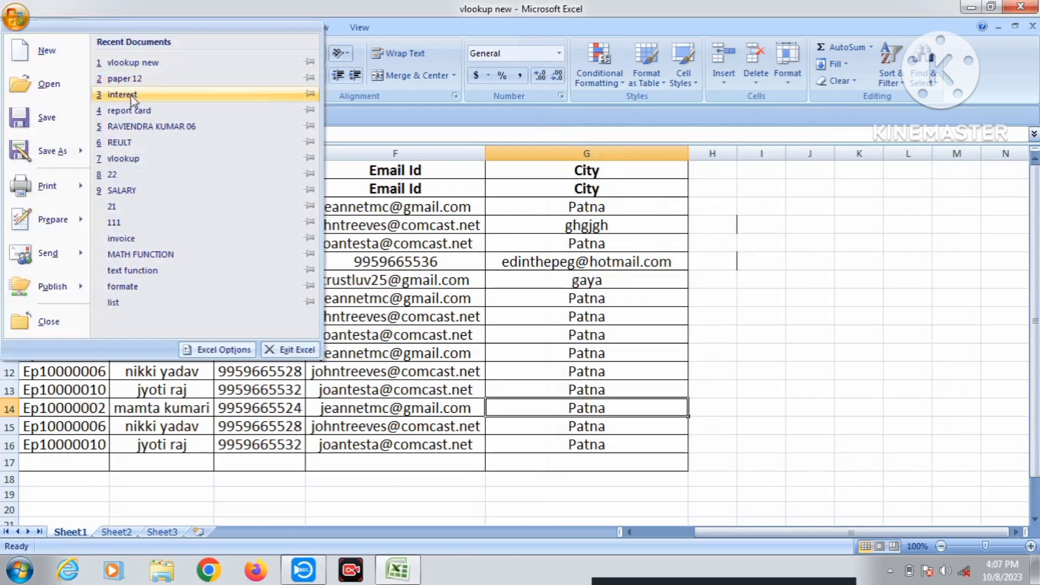
Open the 'report card' workbook and bring up Format Cells for cell M12.
click(128, 111)
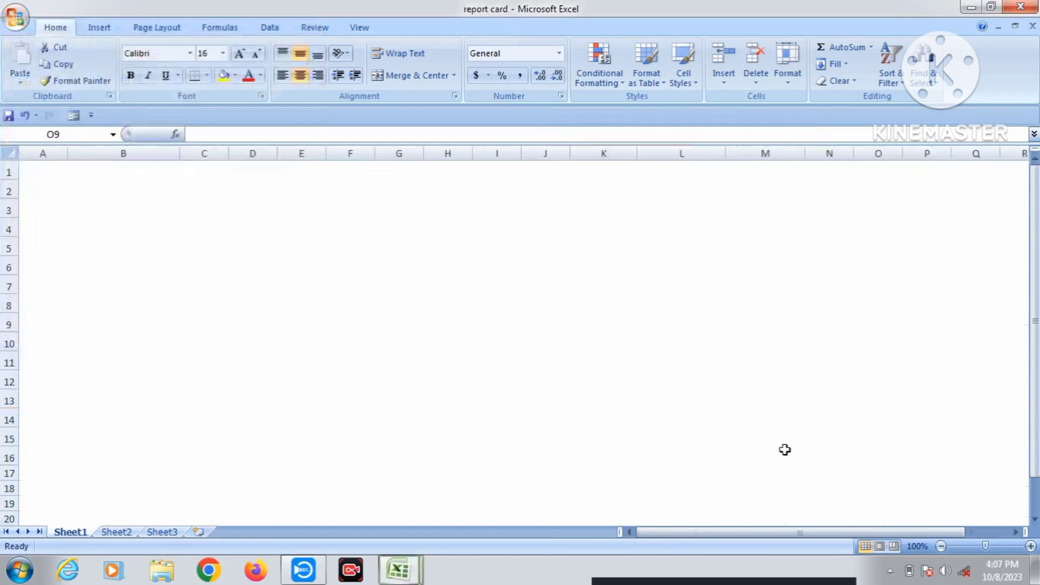
click(740, 379)
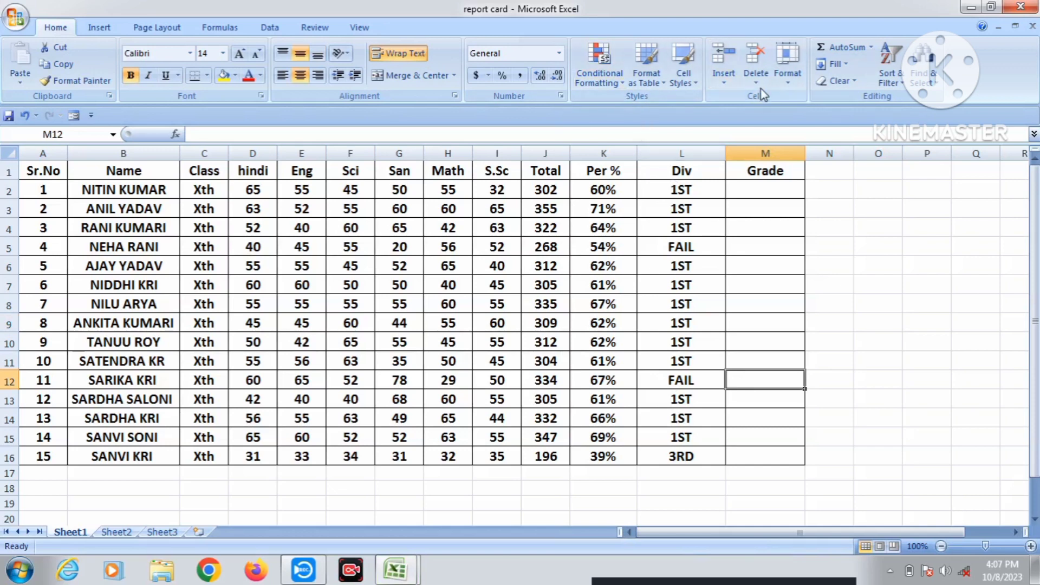
click(788, 65)
click(853, 368)
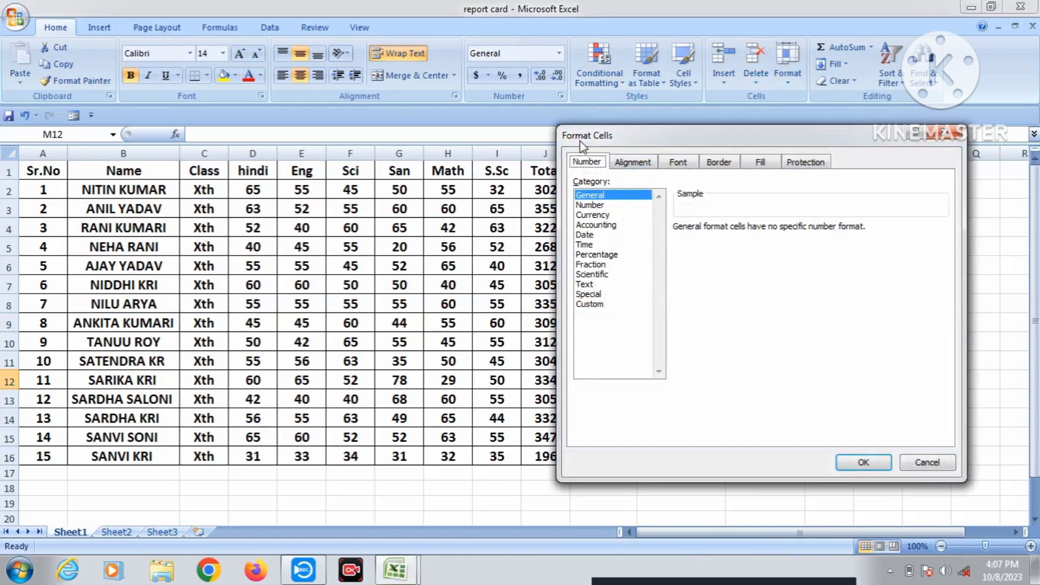
Reposition Format Cells, preview the Number category, keep General, and view the Alignment settings.
drag(628, 140, 515, 120)
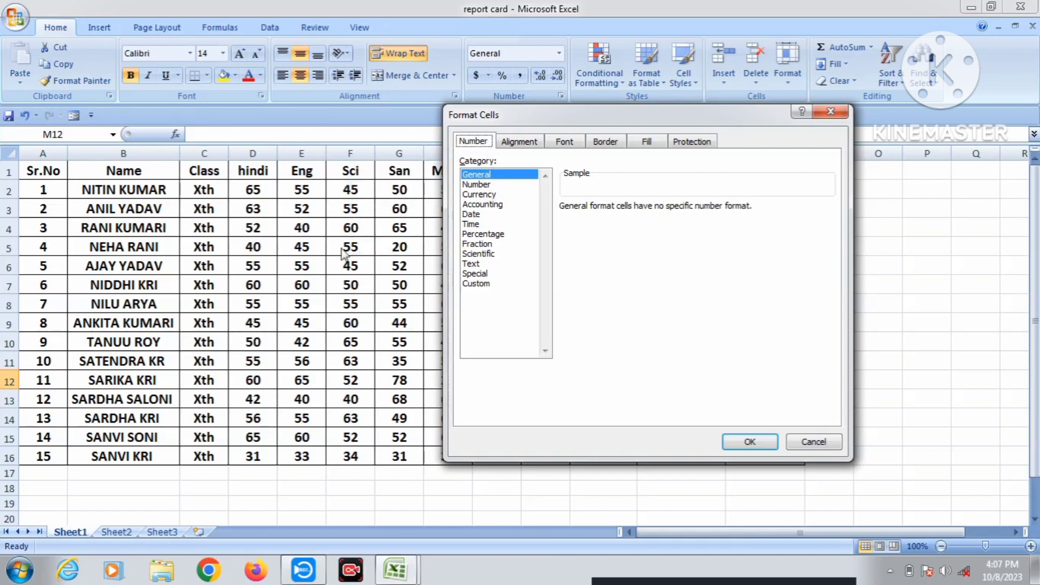
click(488, 185)
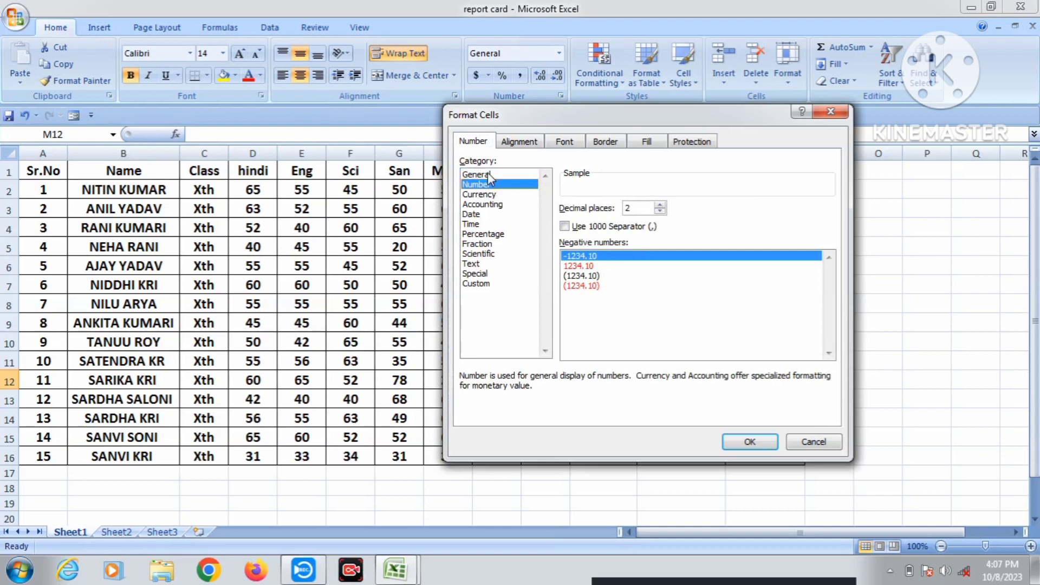
click(491, 175)
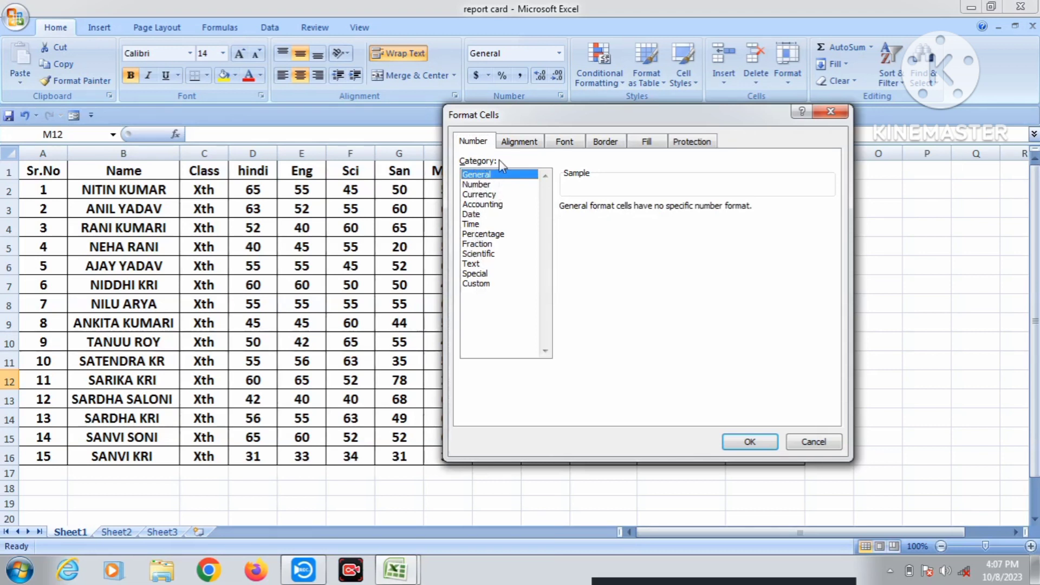
click(520, 142)
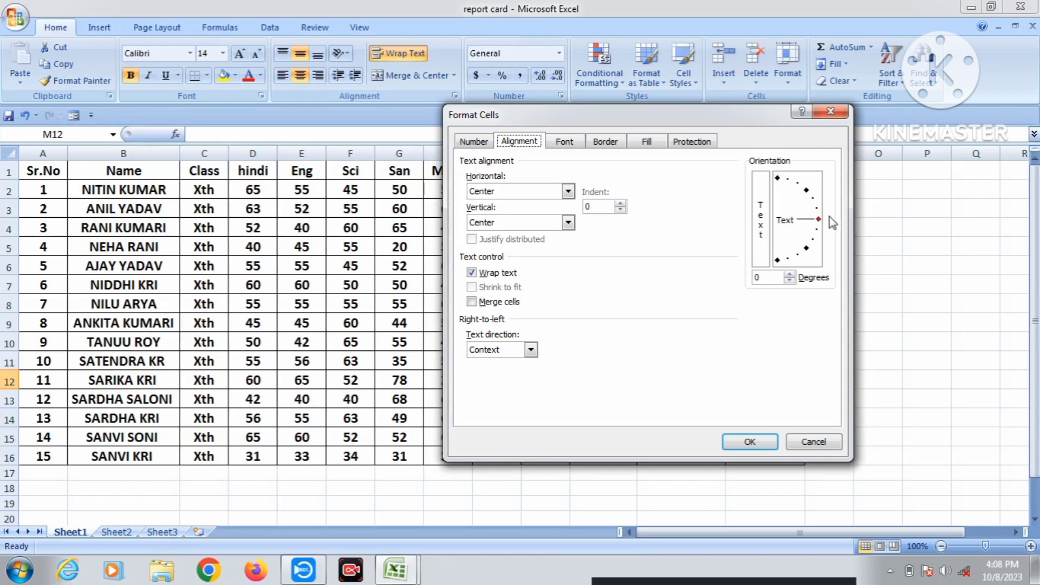
Tilt the text Orientation dial upward, then view M12's font settings.
mouse_move(819, 222)
mouse_down()
mouse_move(789, 182)
mouse_move(797, 245)
mouse_move(815, 202)
mouse_move(806, 190)
mouse_move(818, 220)
mouse_move(801, 246)
mouse_move(818, 213)
mouse_up()
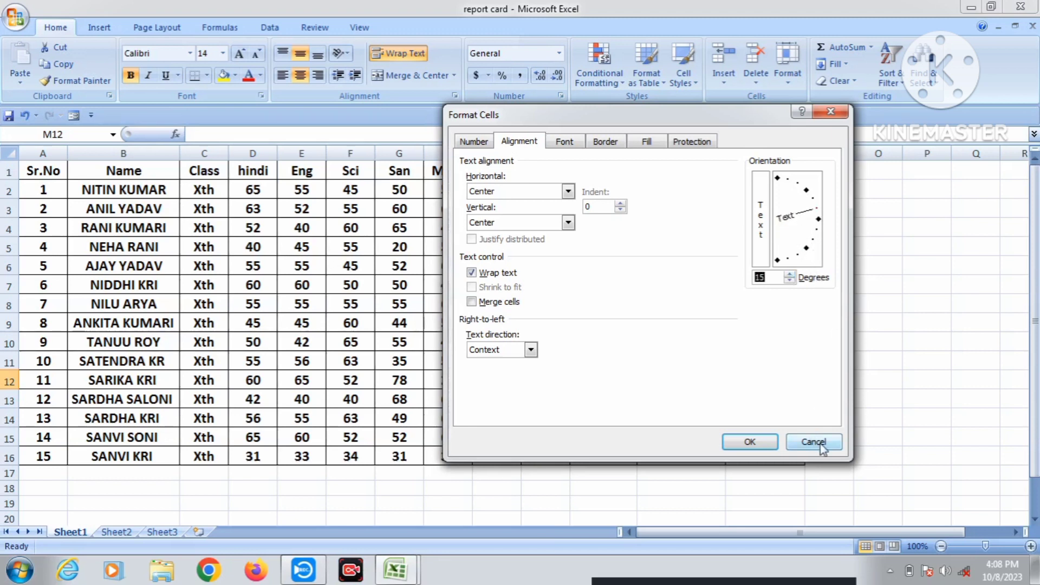
click(567, 144)
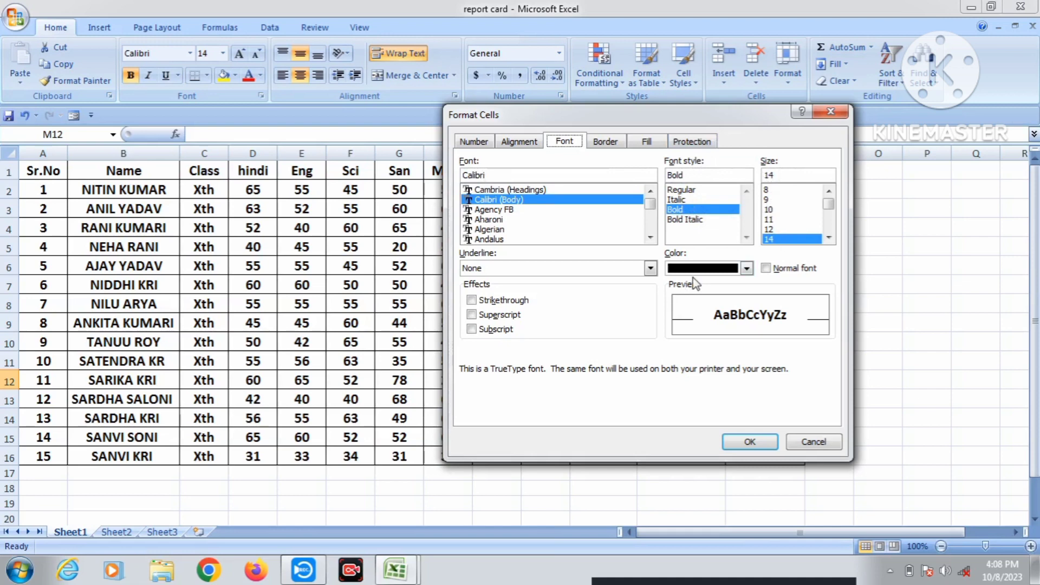
Check the Underline choices keeping None, toggle Normal font on and off, and move the dialog aside.
click(629, 271)
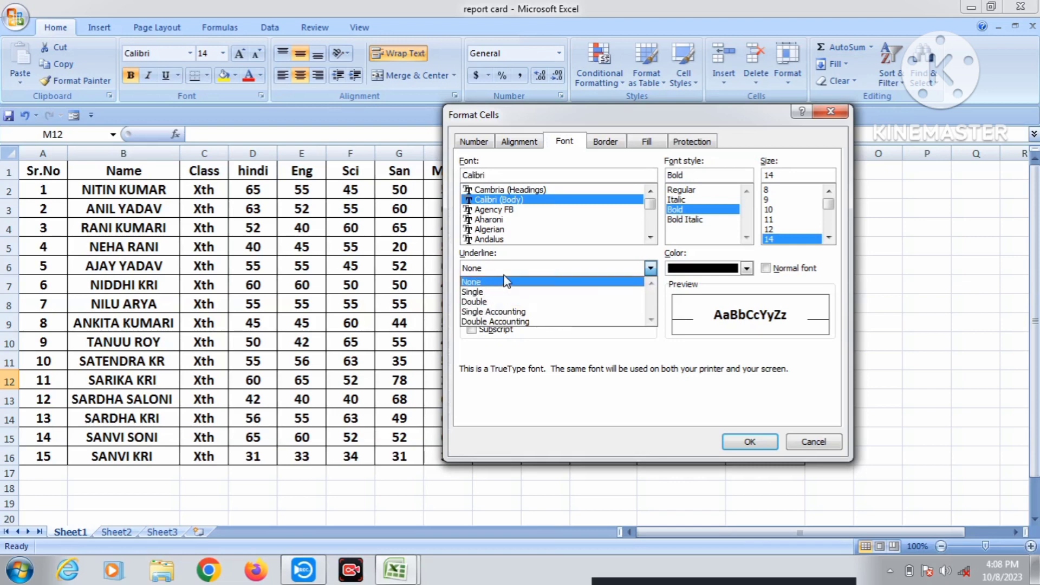
click(605, 270)
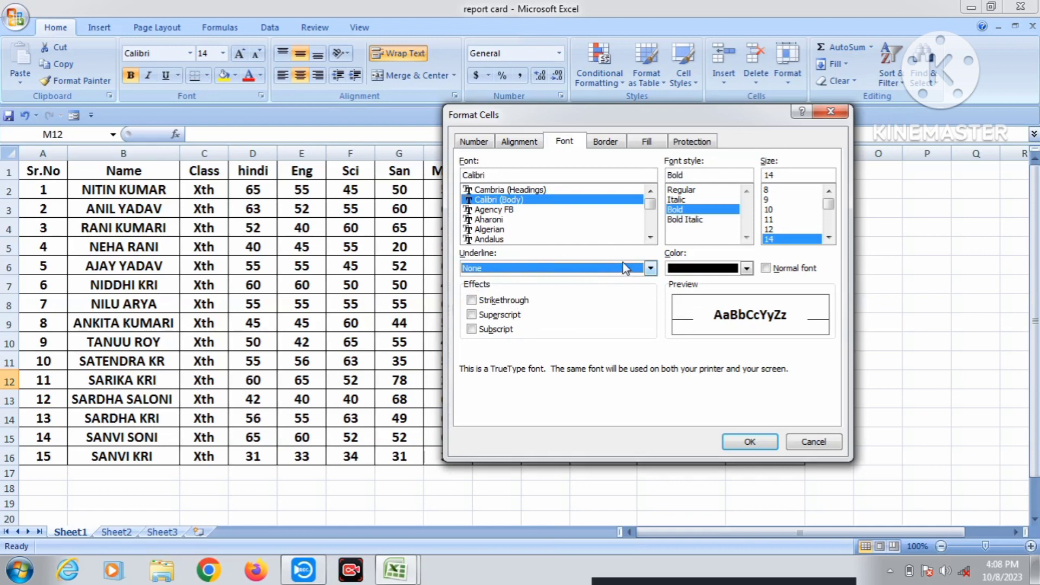
click(766, 268)
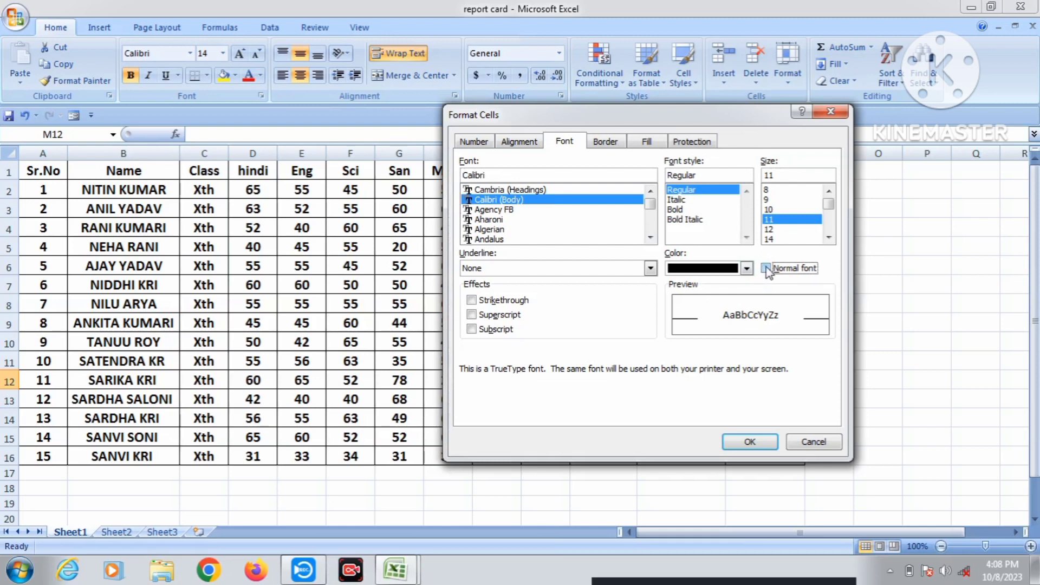
click(766, 268)
drag(723, 116, 584, 157)
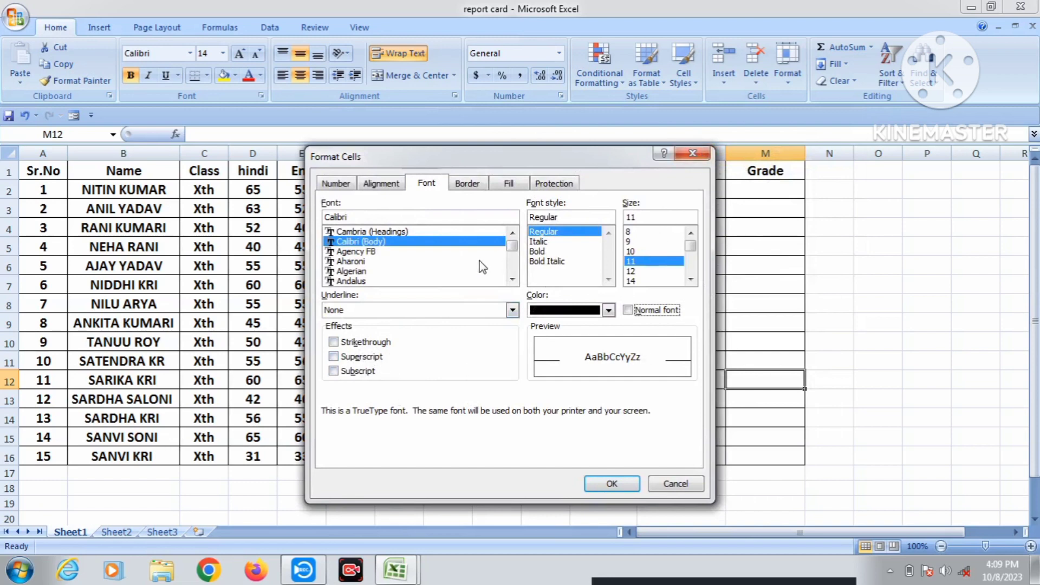
Preview the thin and thick solid border styles, then cancel Format Cells without changes.
click(469, 184)
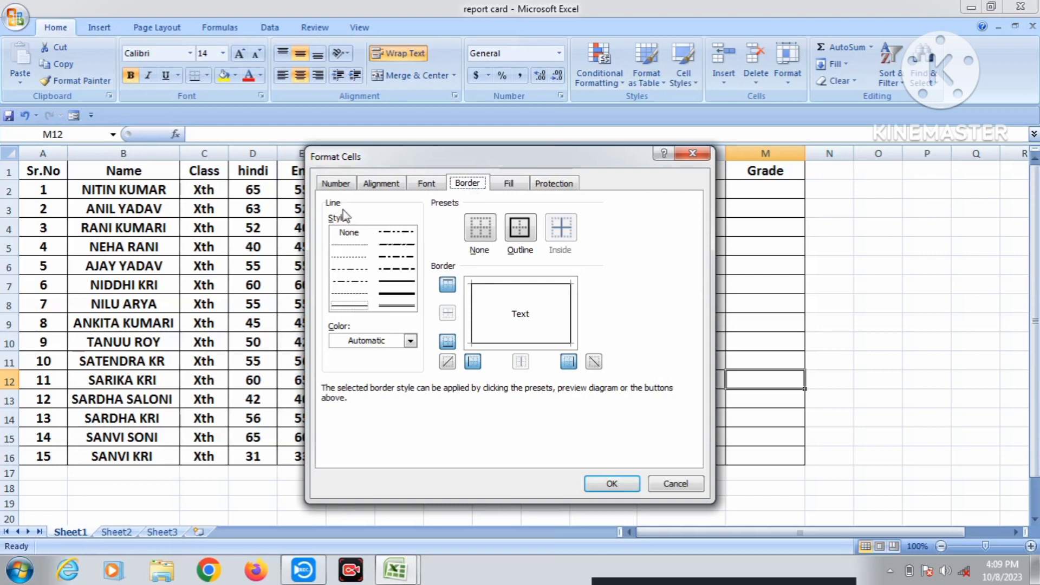
click(407, 282)
click(403, 294)
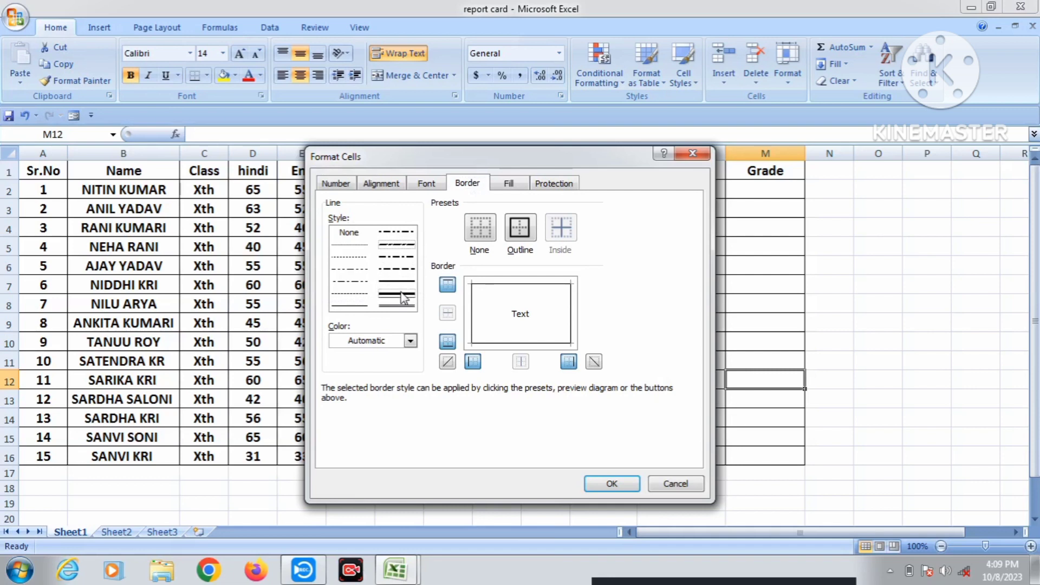
click(676, 484)
Apply a thick outline and thick inside borders to the Grade column, M1:M16.
click(871, 282)
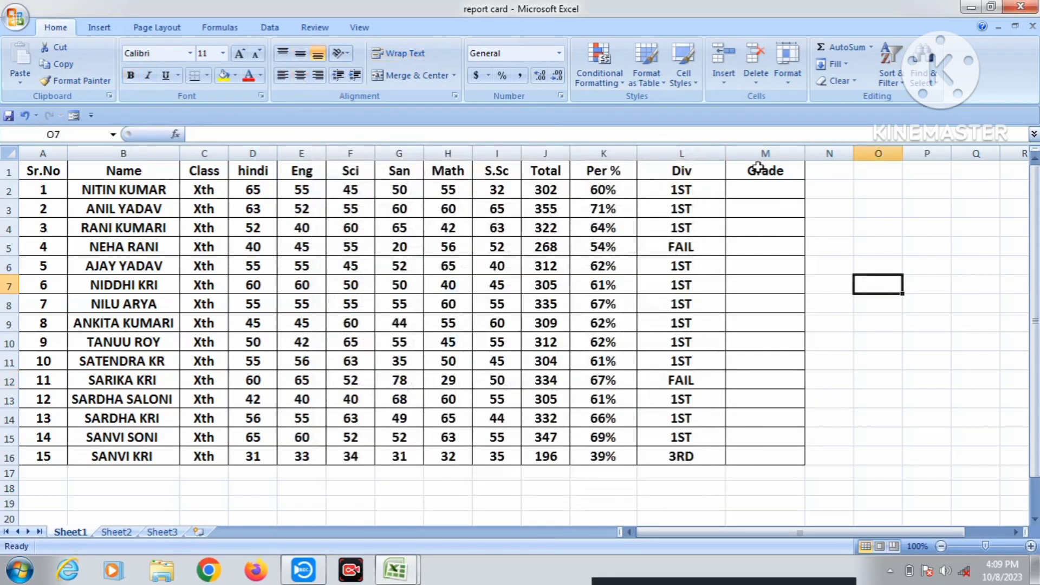
drag(761, 168, 804, 457)
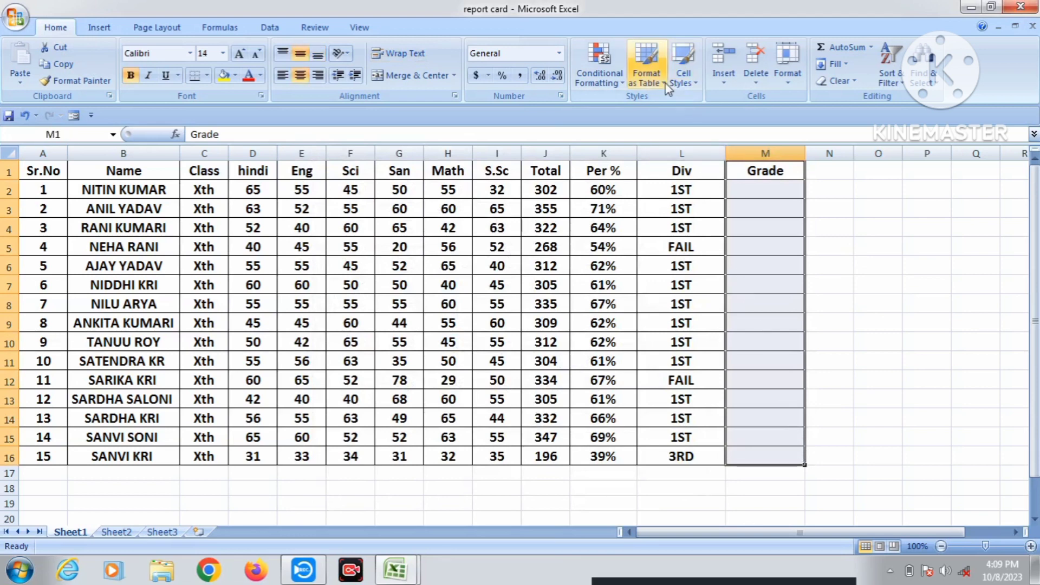
click(788, 75)
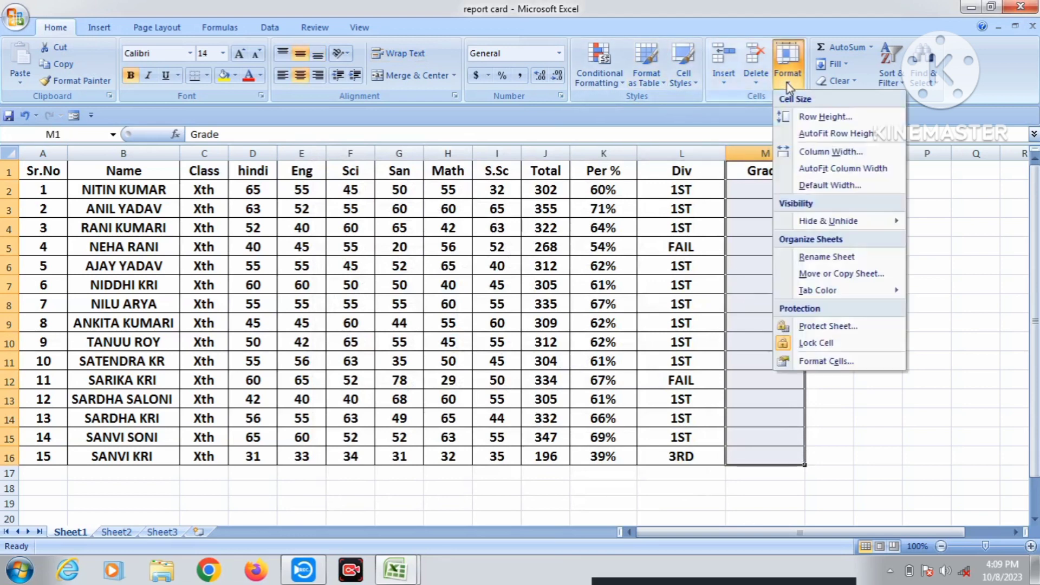
click(849, 361)
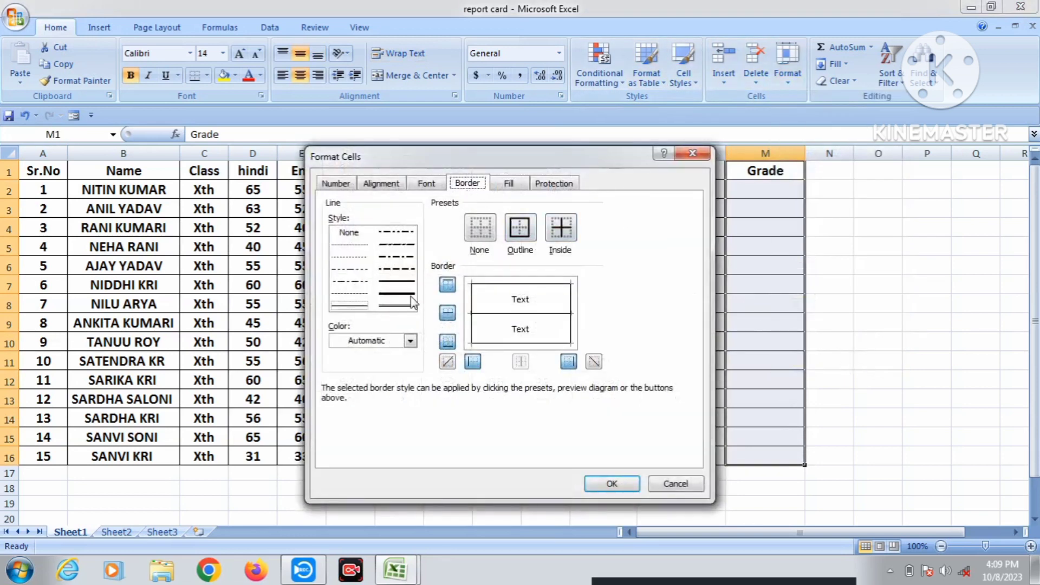
click(401, 296)
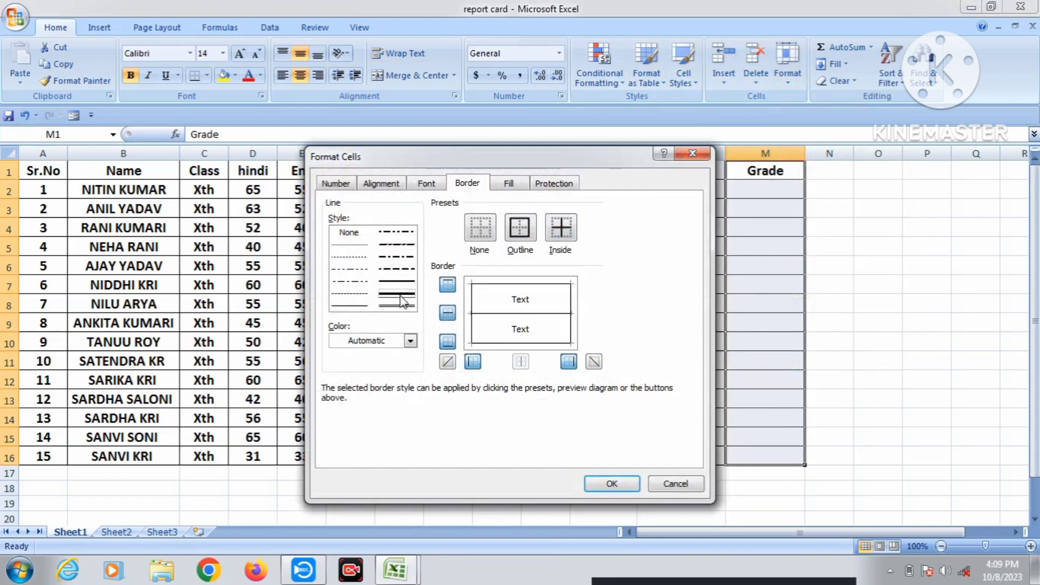
click(522, 229)
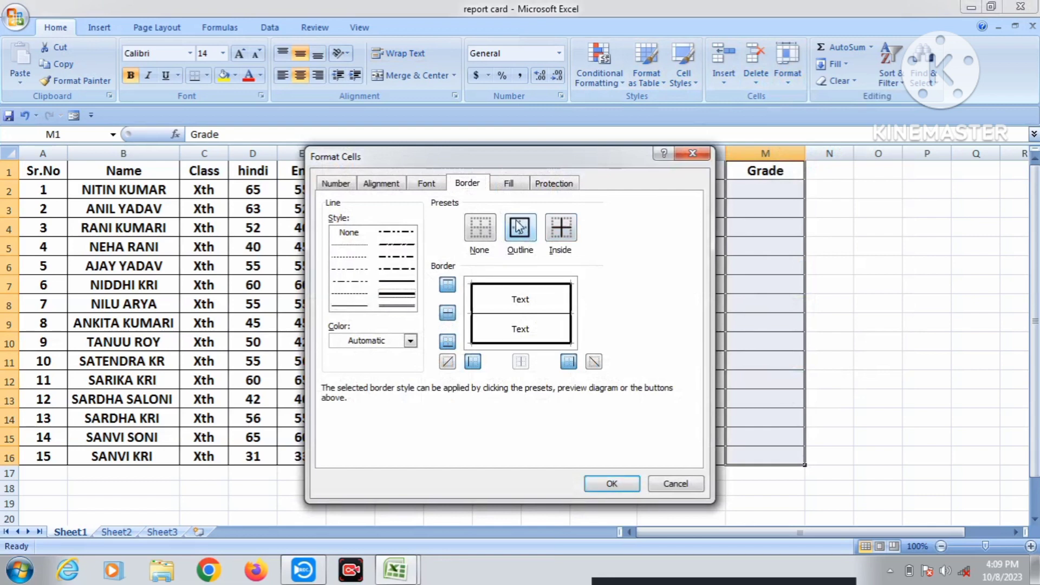
click(561, 229)
click(612, 484)
click(841, 277)
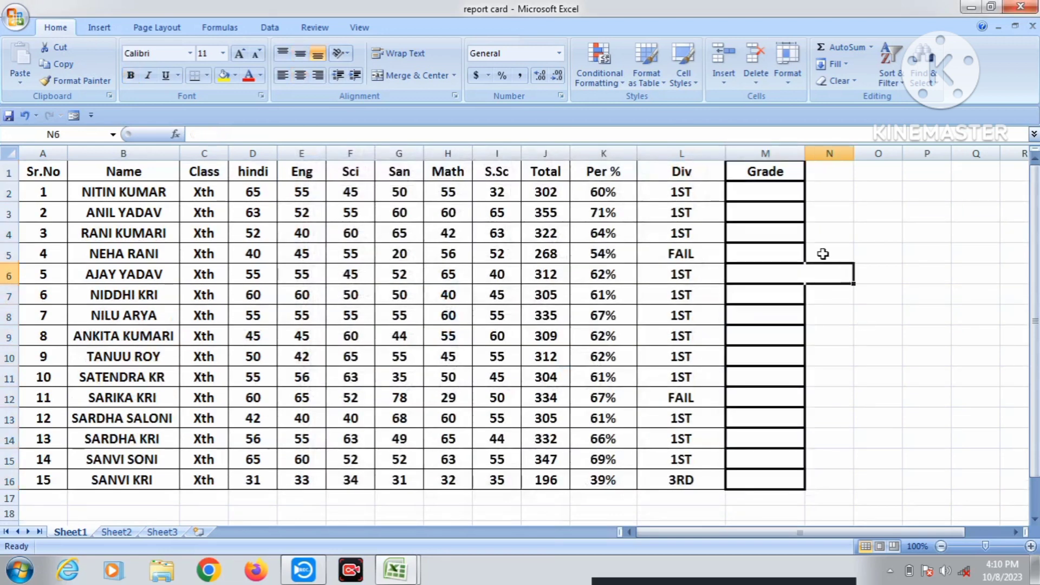
click(881, 399)
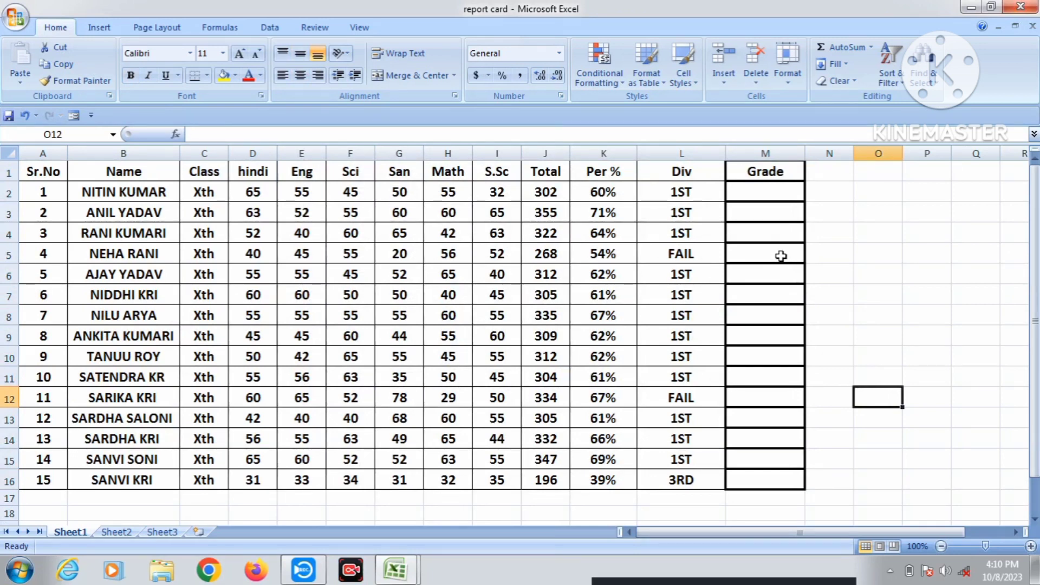
click(791, 81)
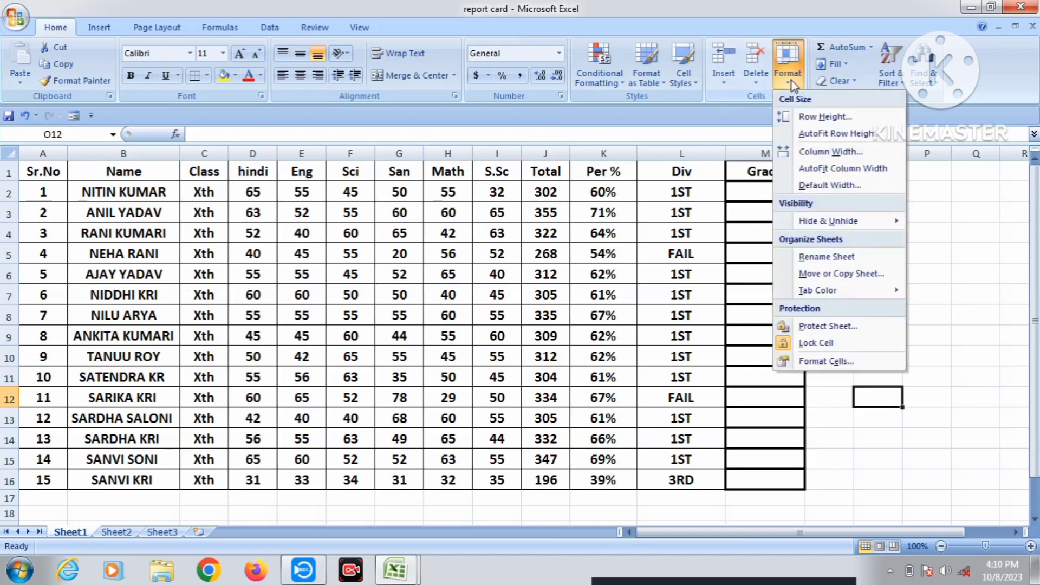
click(856, 362)
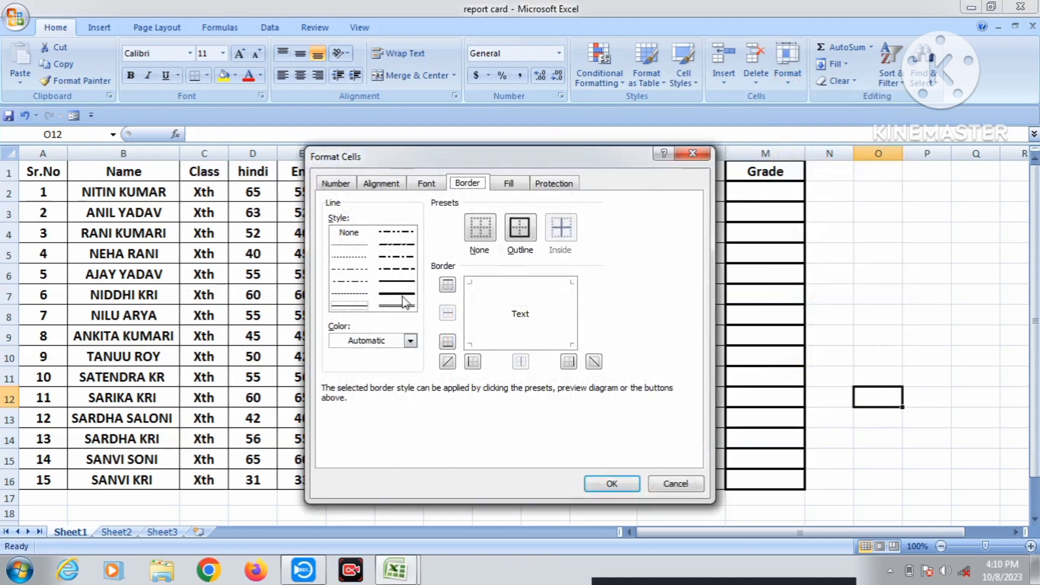
click(410, 341)
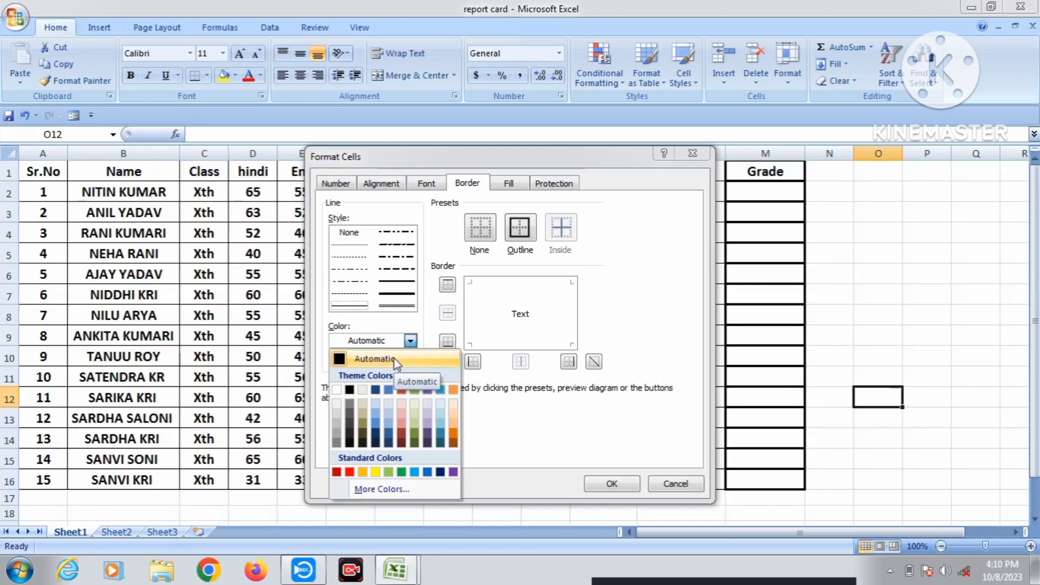
click(932, 352)
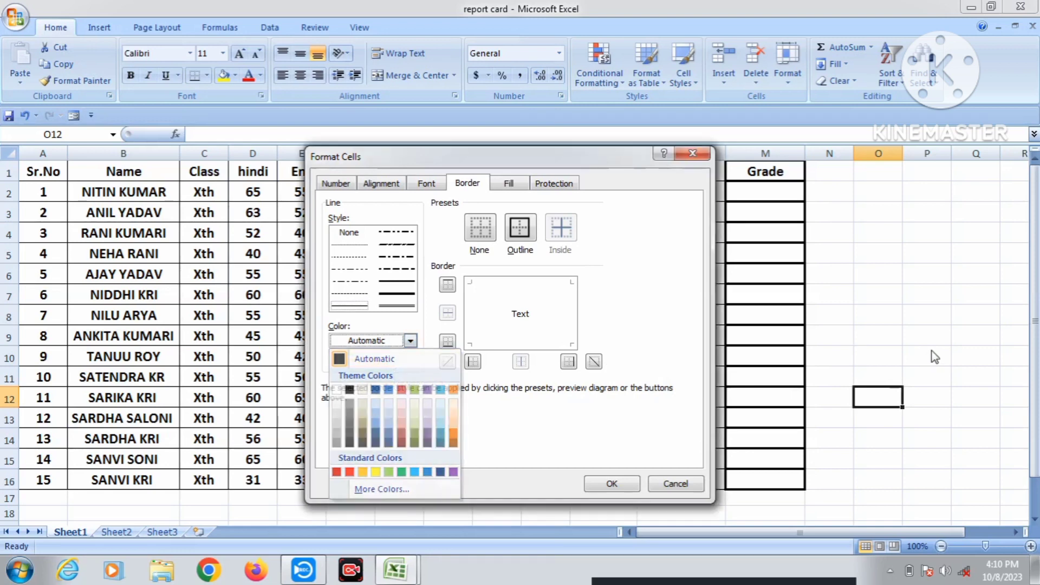
click(704, 156)
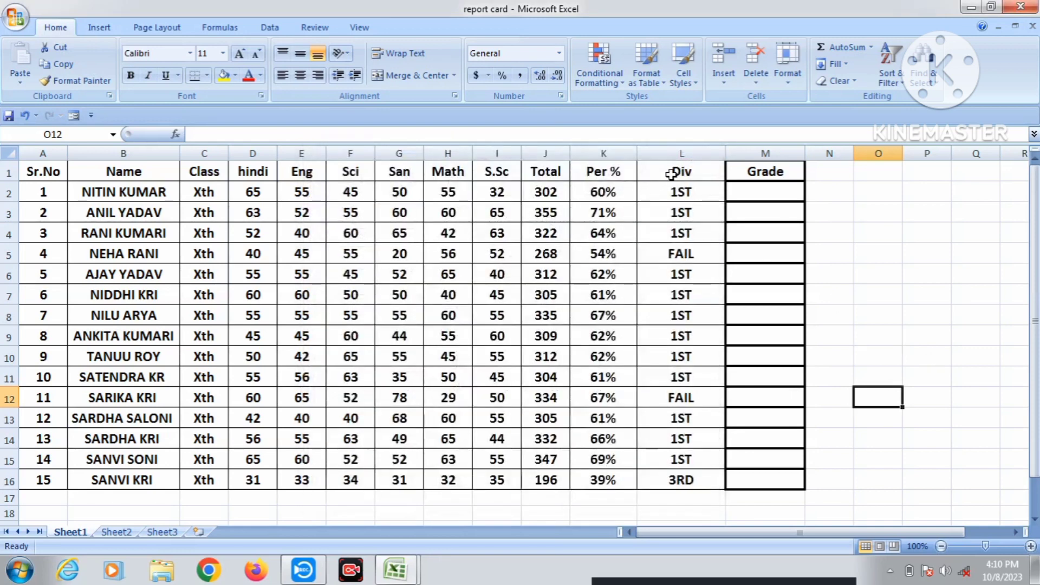
Give the Div column, L1:L16, a thick red outline border.
drag(674, 172, 676, 482)
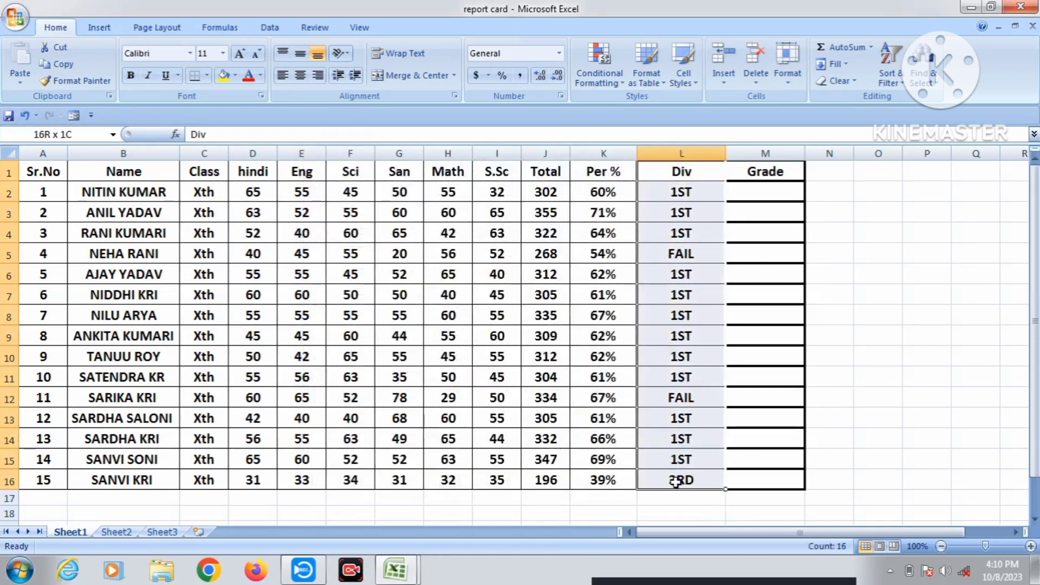
click(791, 82)
click(867, 364)
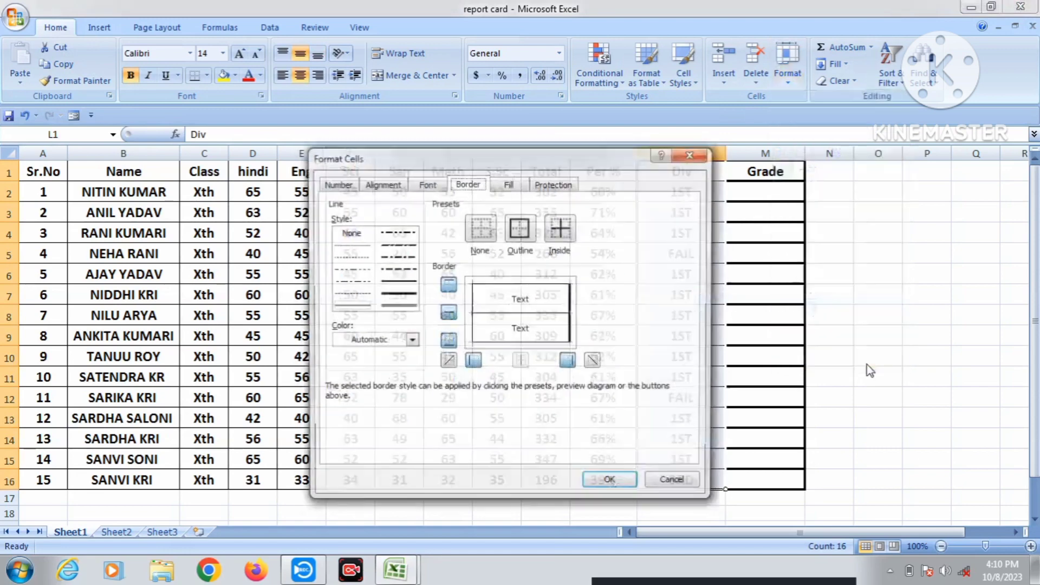
click(408, 297)
click(411, 341)
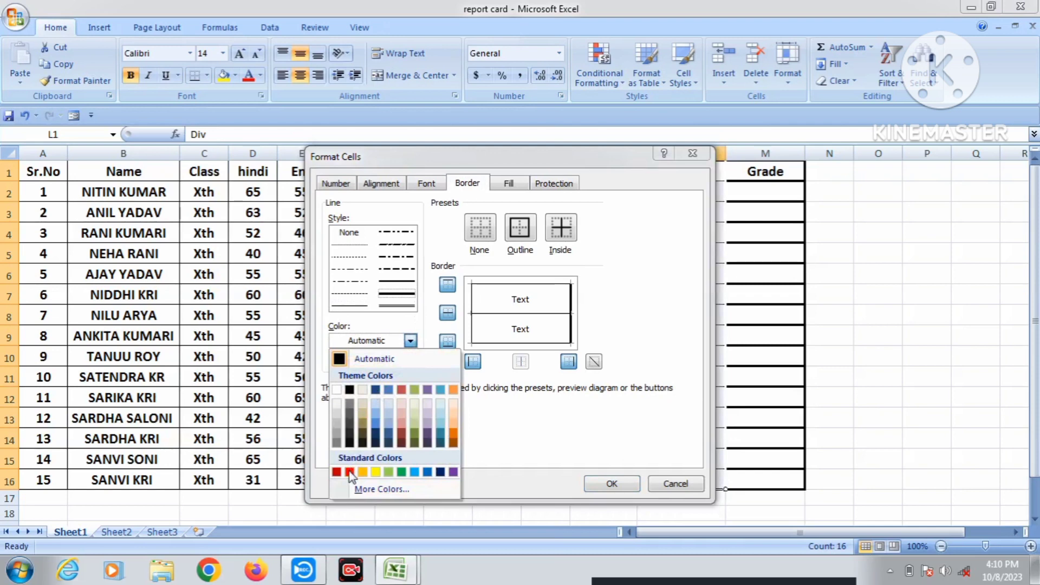
click(527, 237)
click(519, 228)
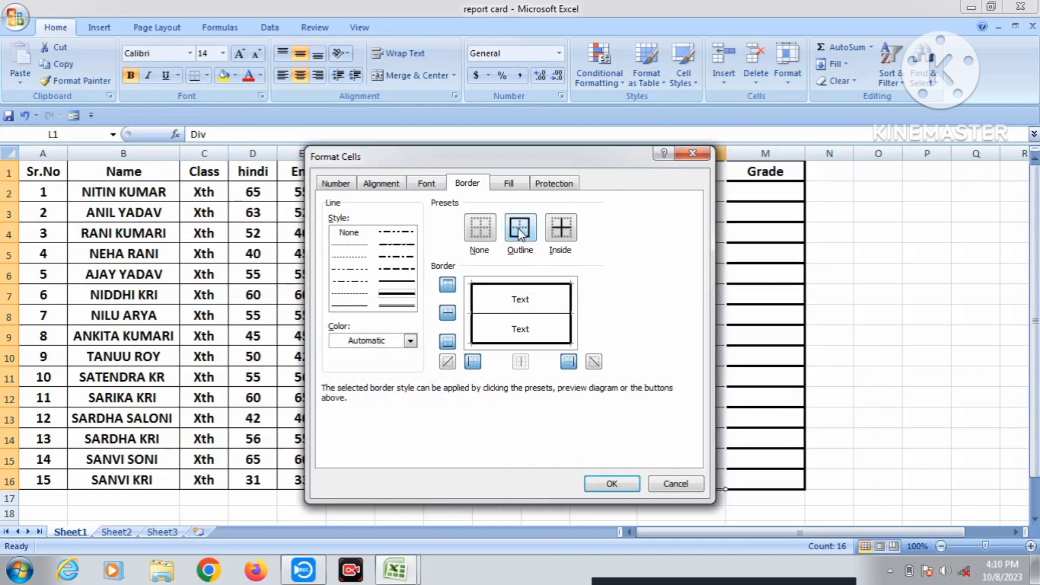
click(410, 340)
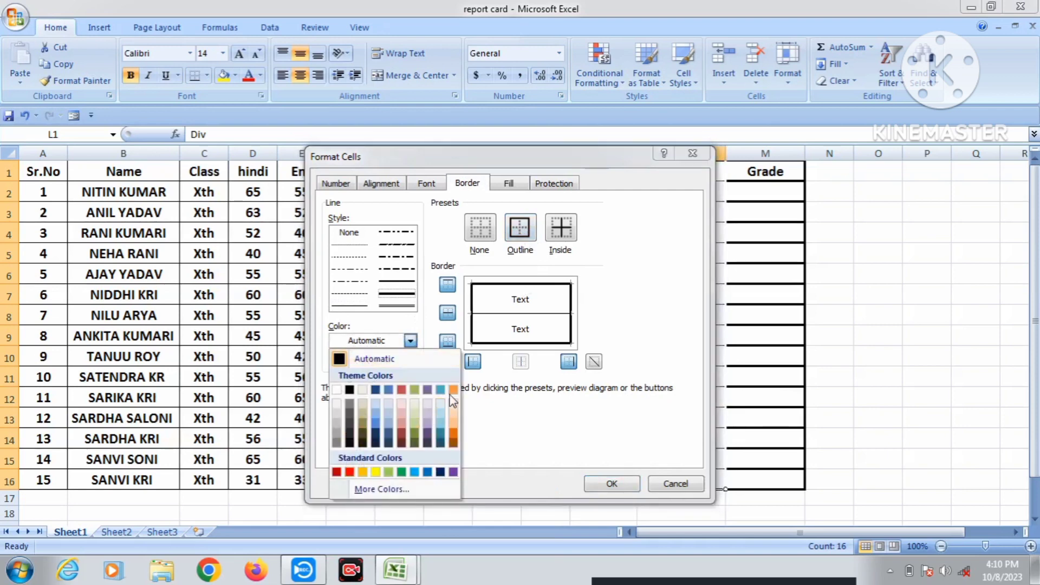
click(350, 472)
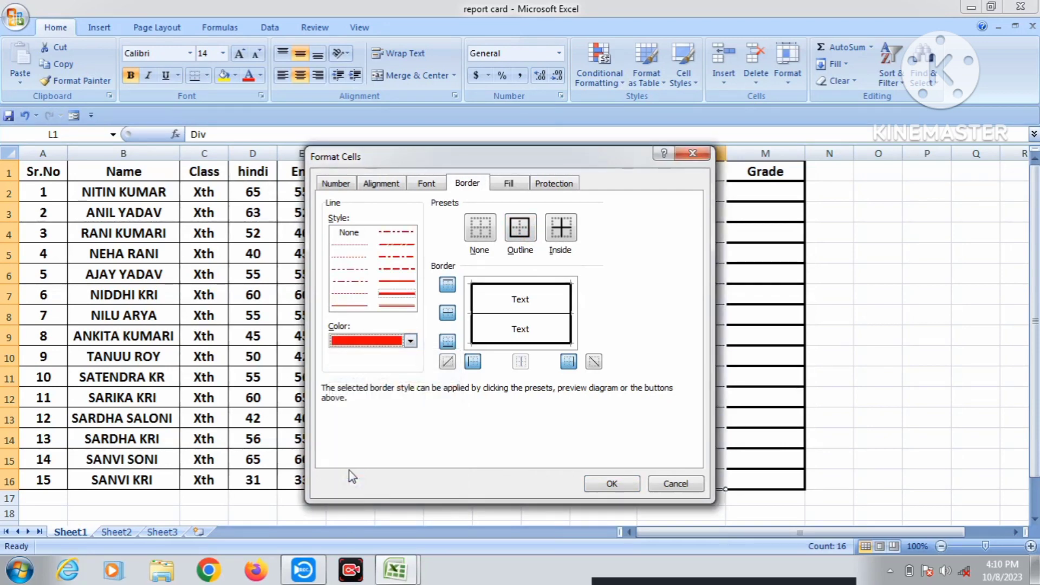
click(637, 483)
click(695, 312)
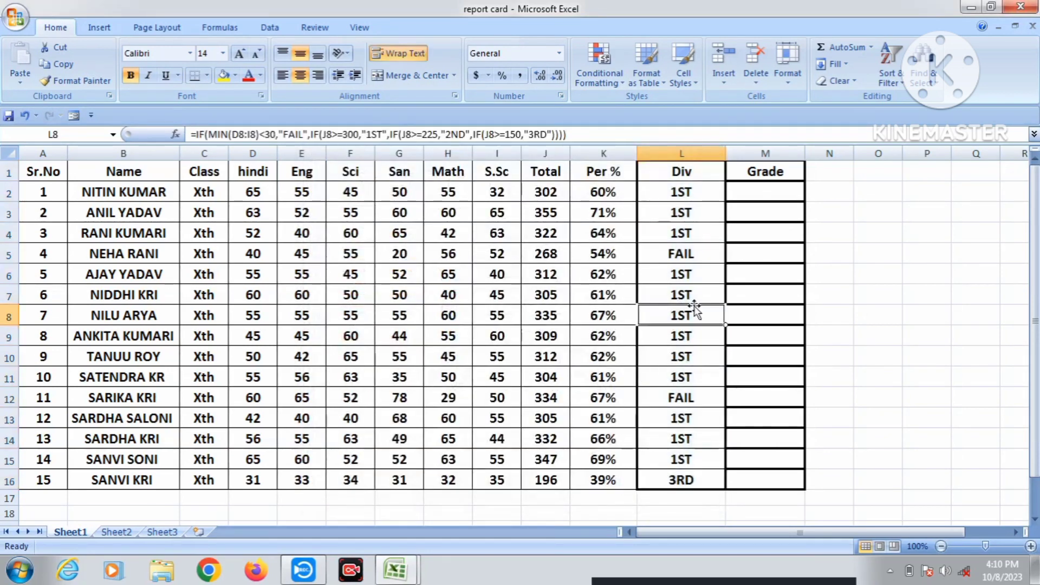
Select the Div column L1:L16, set the border line colour to red, and draw a border down it.
click(767, 297)
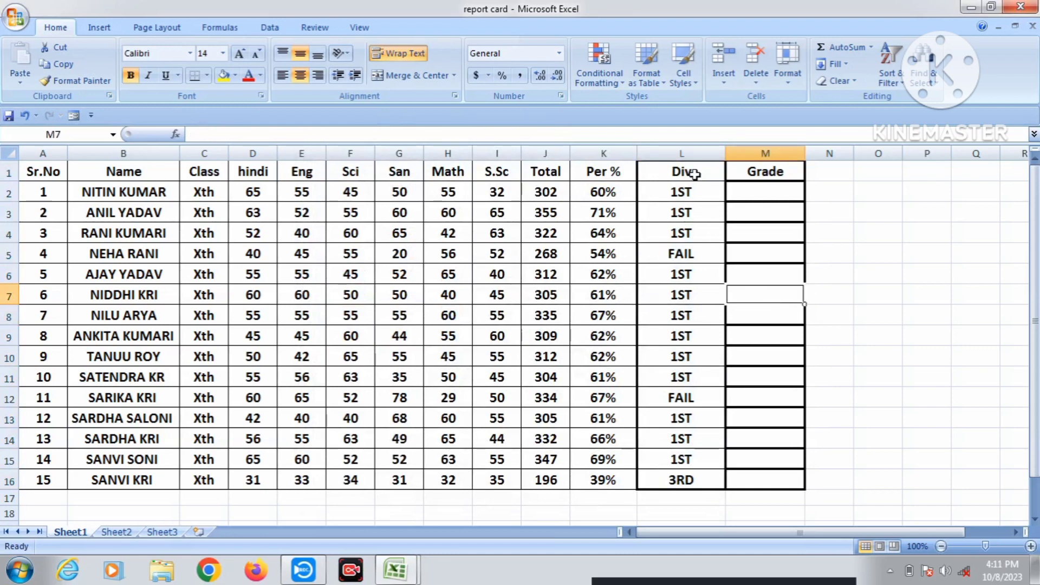
drag(695, 173, 681, 480)
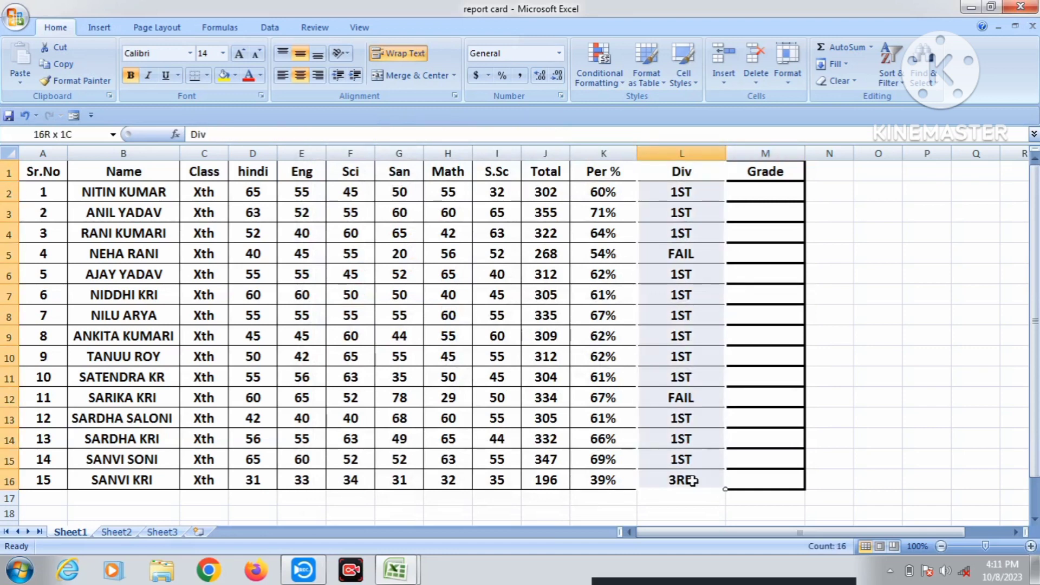
click(207, 76)
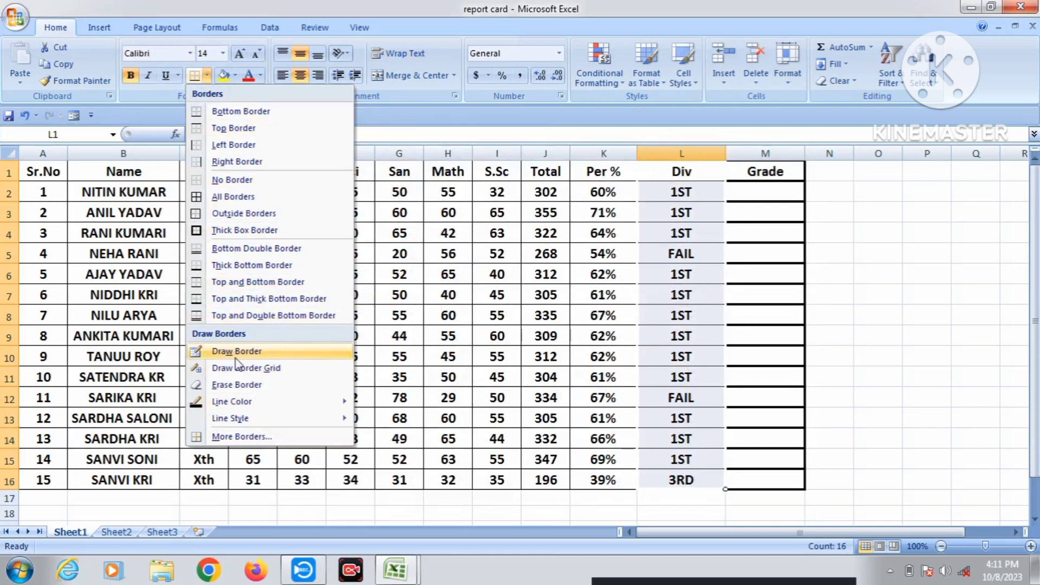
mouse_move(257, 407)
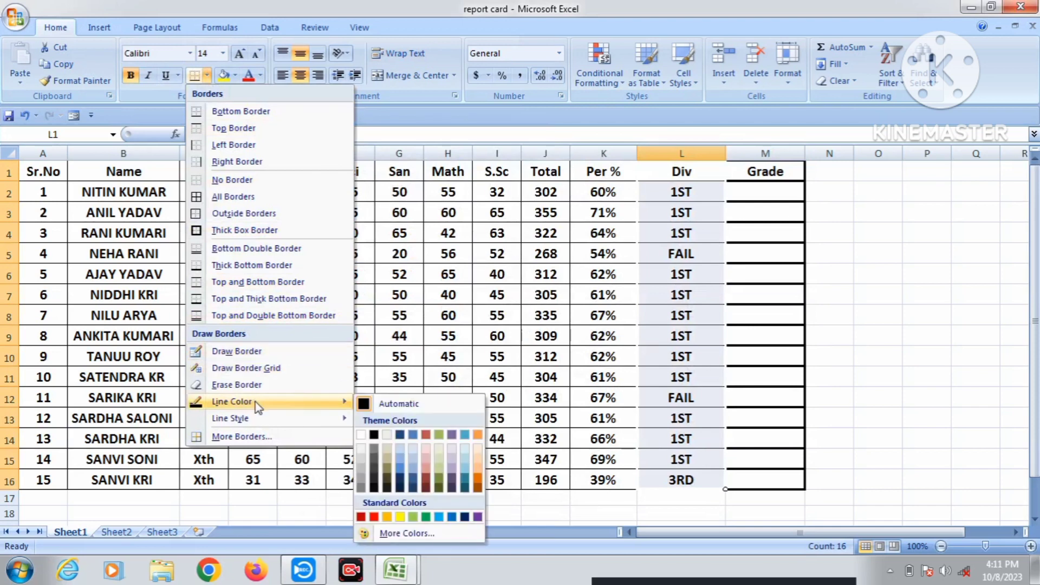
click(374, 517)
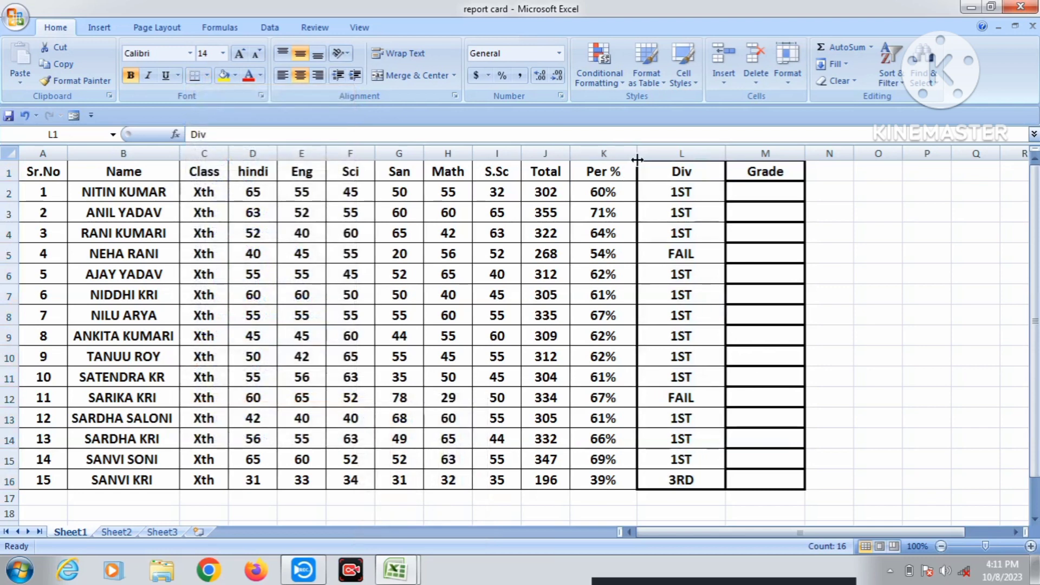
mouse_move(641, 154)
mouse_down()
mouse_move(645, 476)
mouse_move(723, 485)
mouse_move(727, 212)
mouse_up()
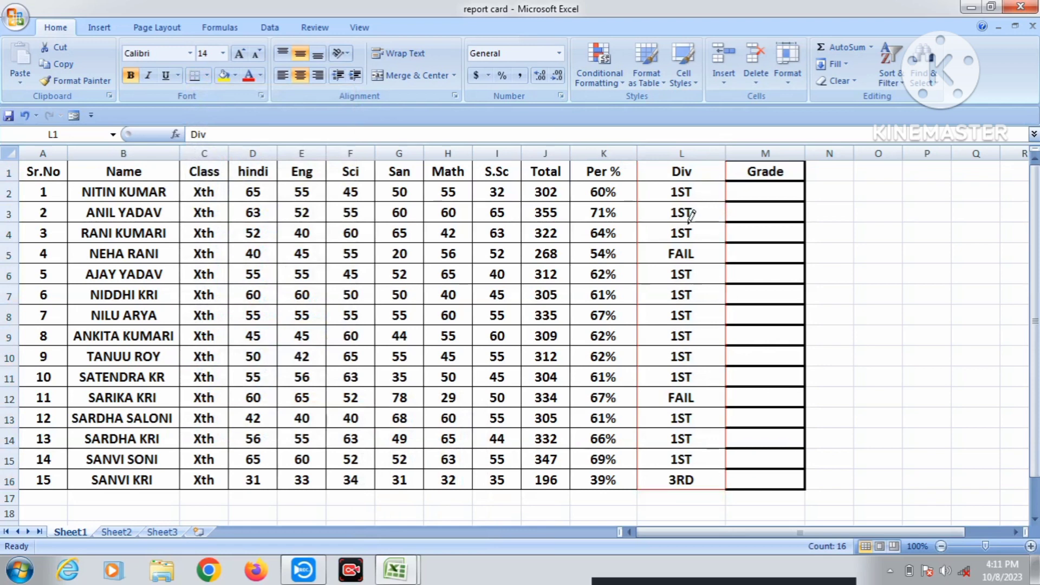
Apply red All Borders to every Div cell from L1 to L16.
click(795, 75)
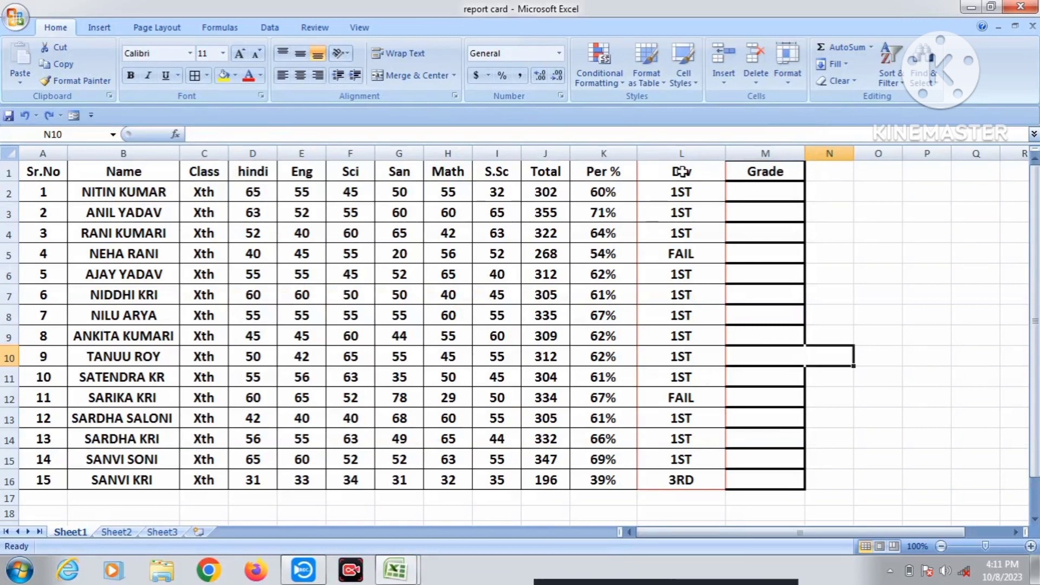
drag(678, 172, 690, 479)
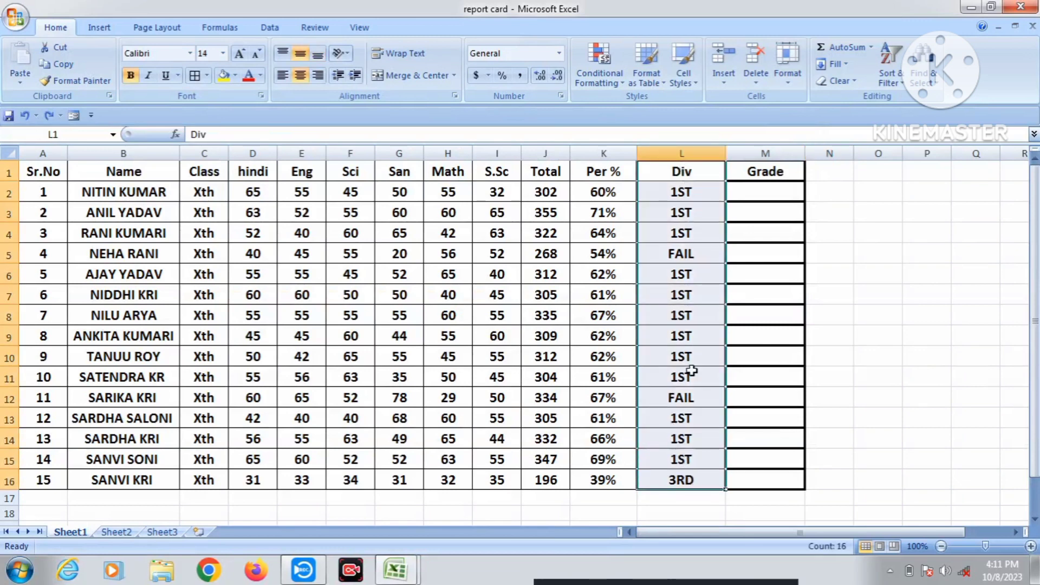
click(207, 75)
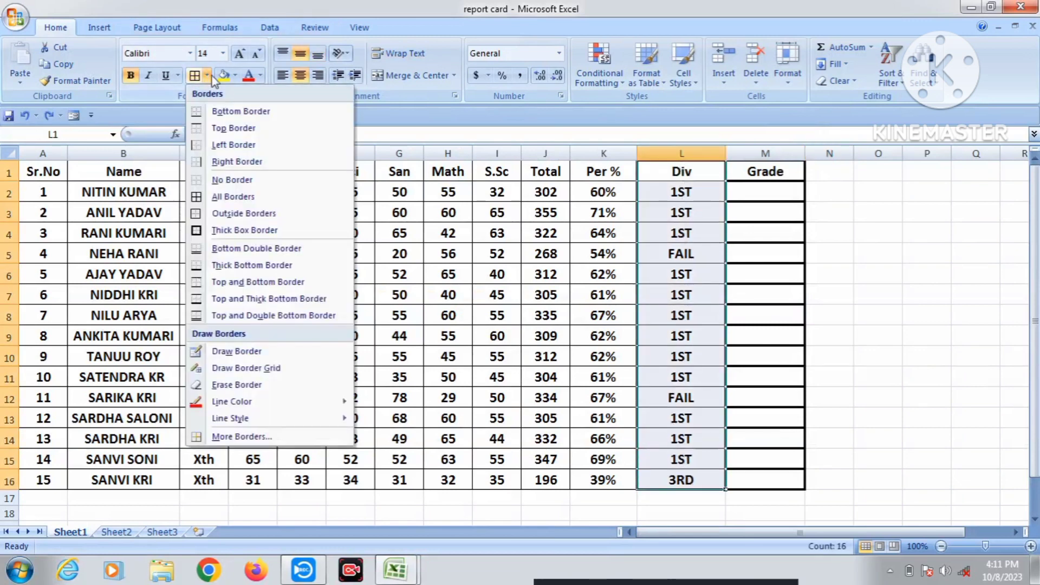
click(253, 198)
click(781, 269)
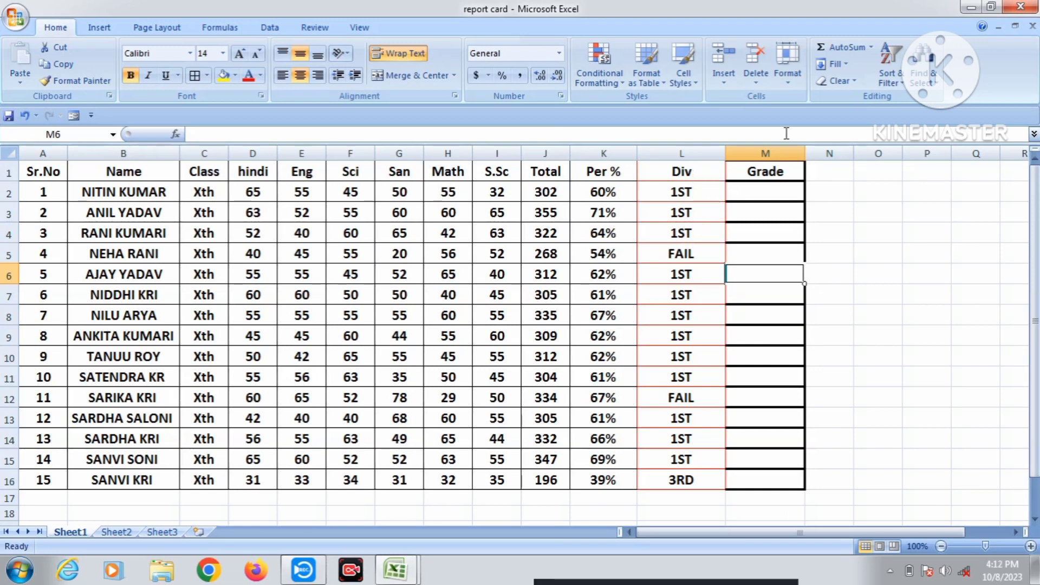
In Format Cells, try a red background with a red solid pattern, then cancel without applying.
click(780, 76)
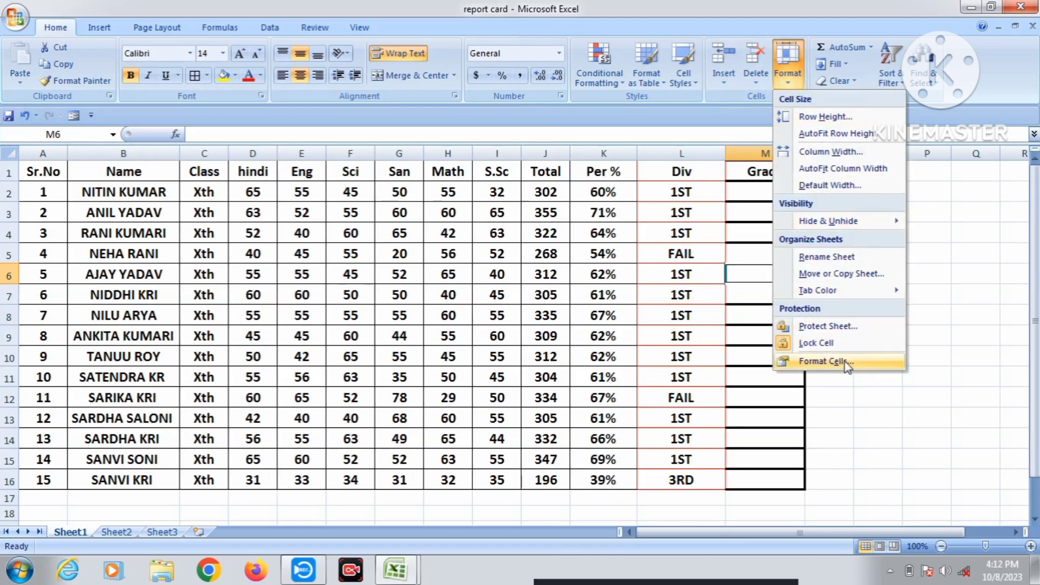
click(829, 360)
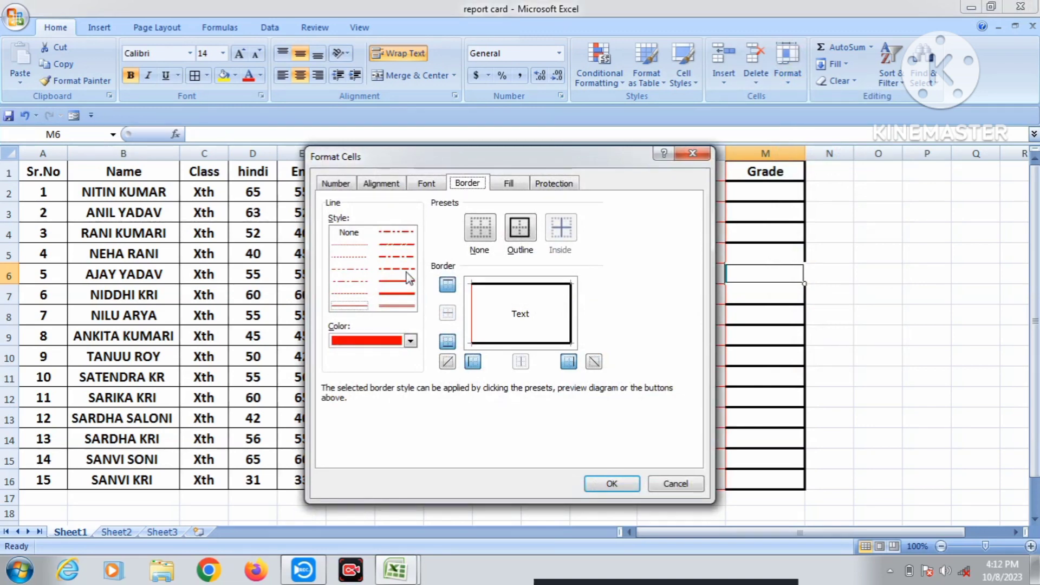
click(516, 183)
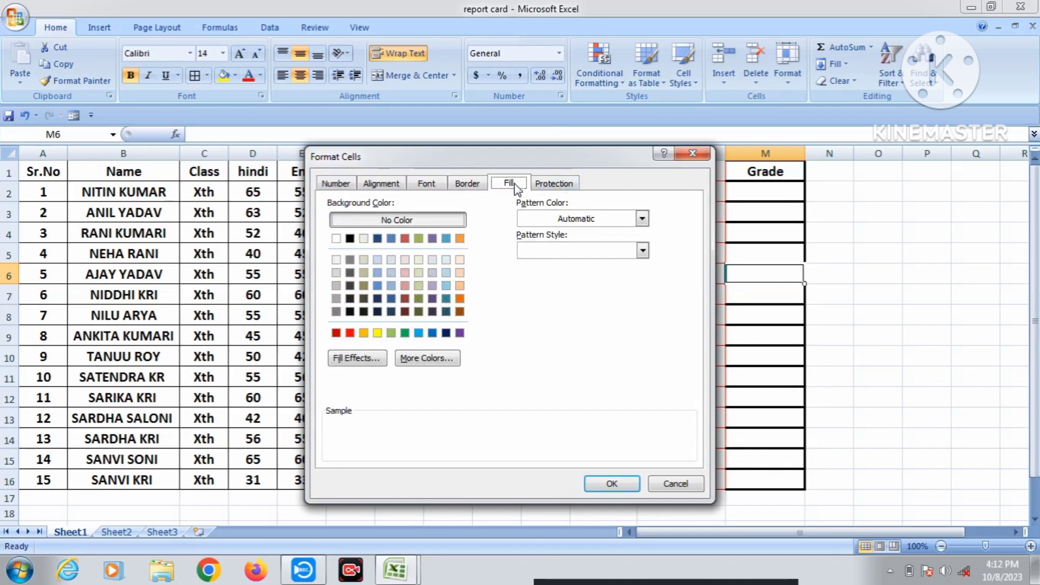
click(350, 333)
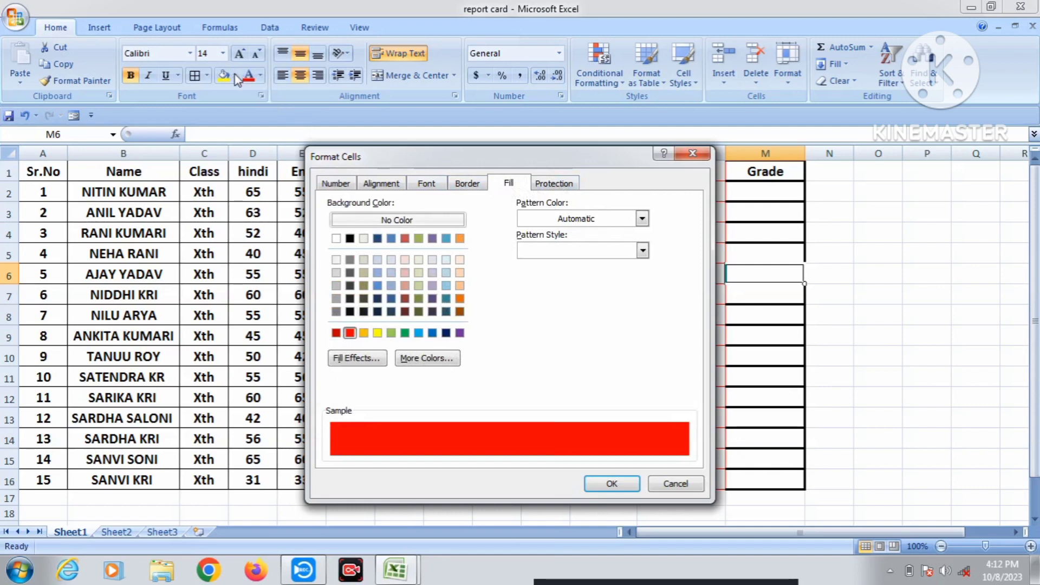
click(642, 219)
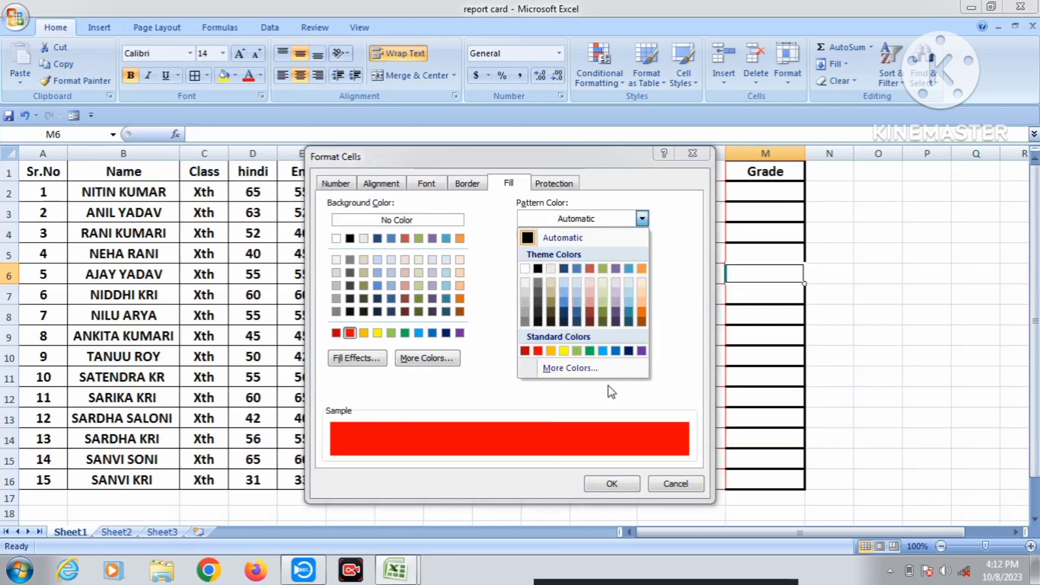
click(672, 267)
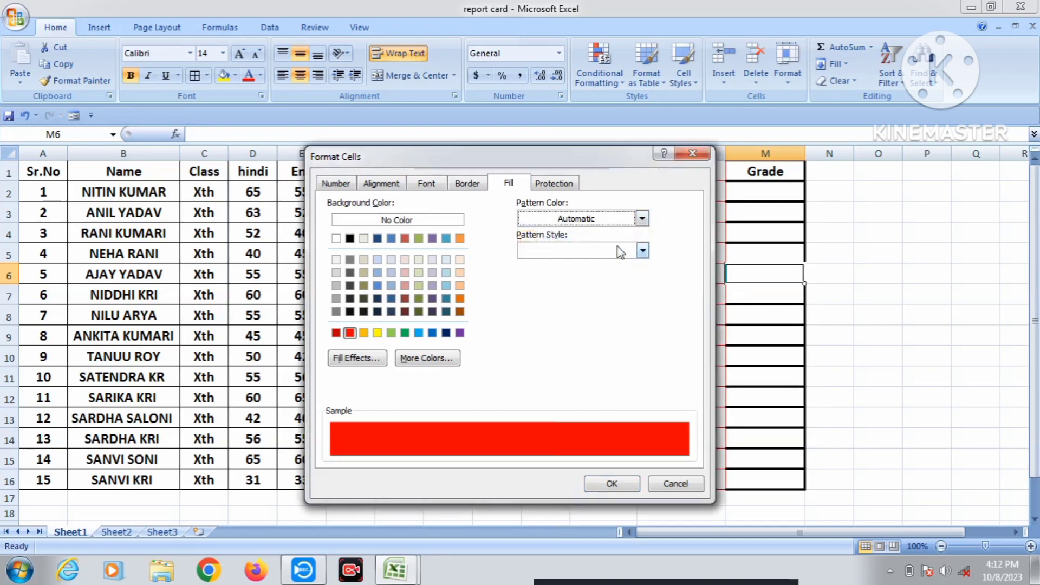
click(611, 254)
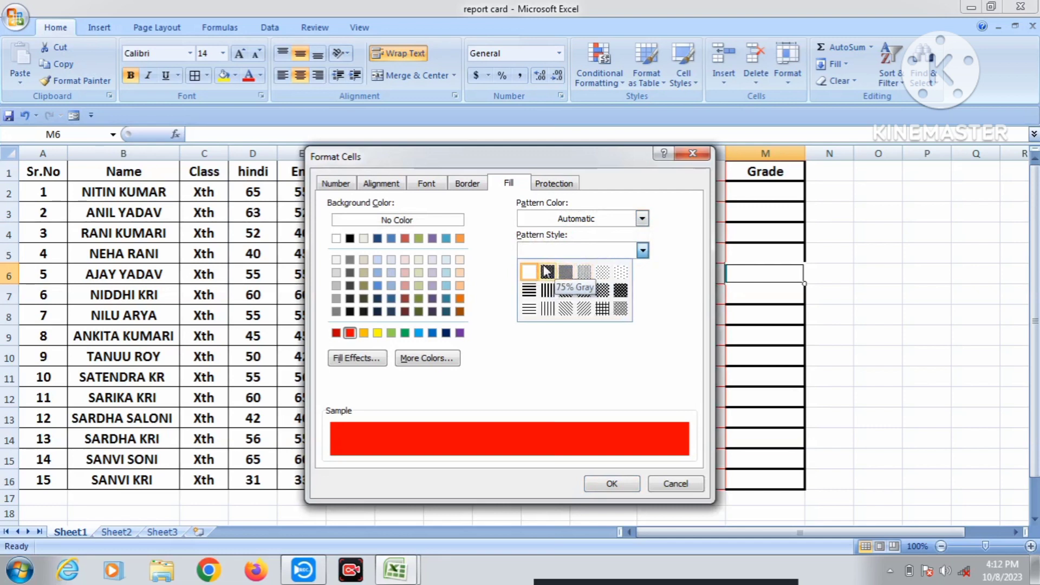
click(584, 219)
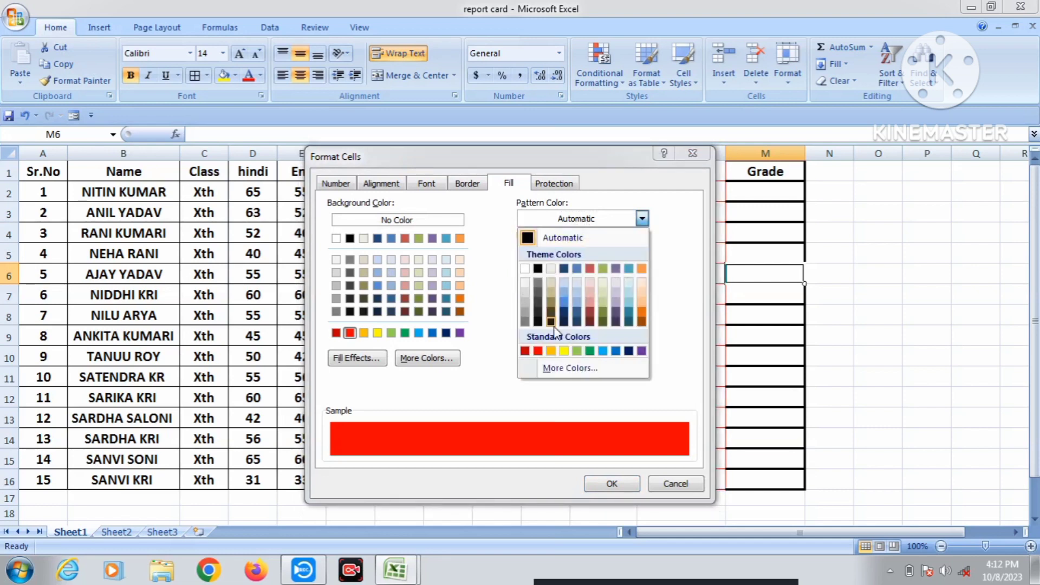
click(538, 351)
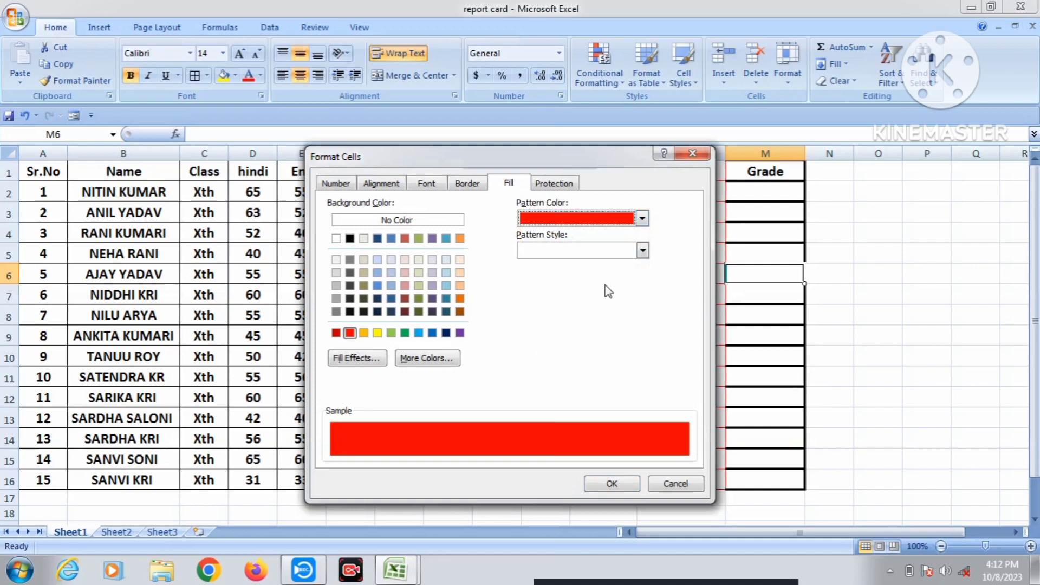
click(643, 250)
click(529, 272)
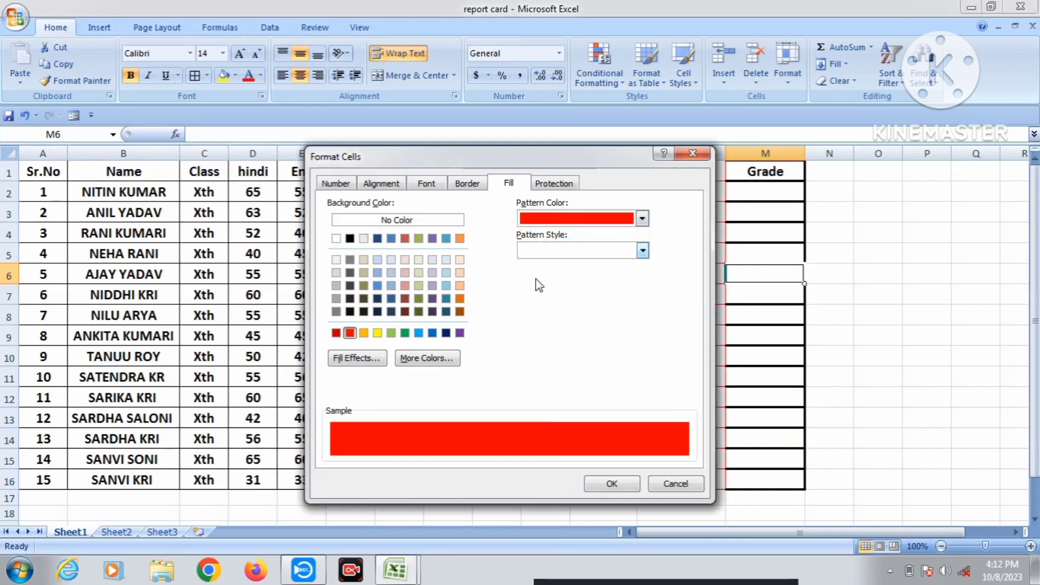
click(684, 483)
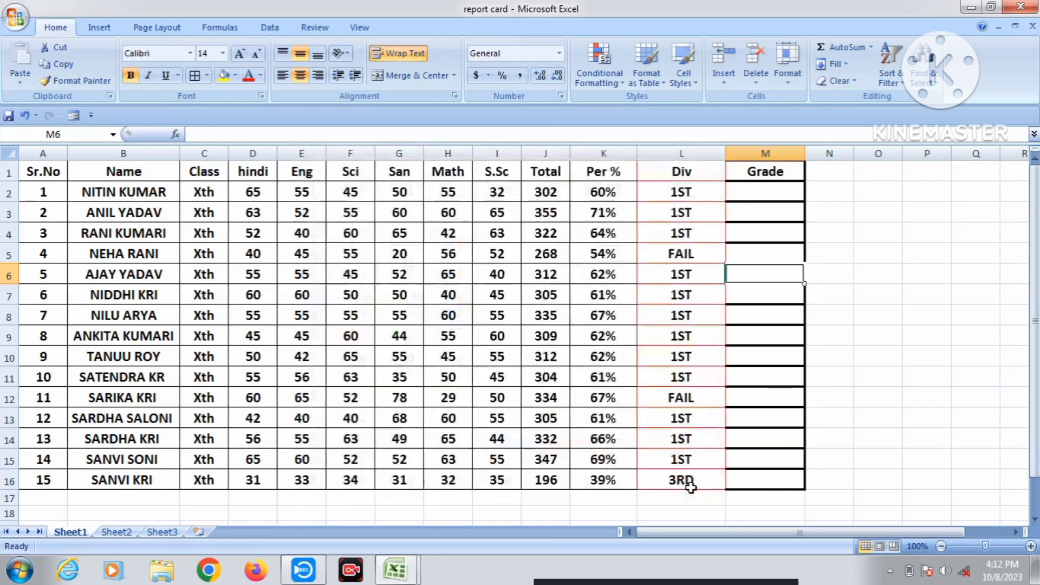
Select the Per % column K1:K16 and open the Fill settings of Format Cells.
click(933, 250)
drag(617, 175, 609, 481)
click(780, 80)
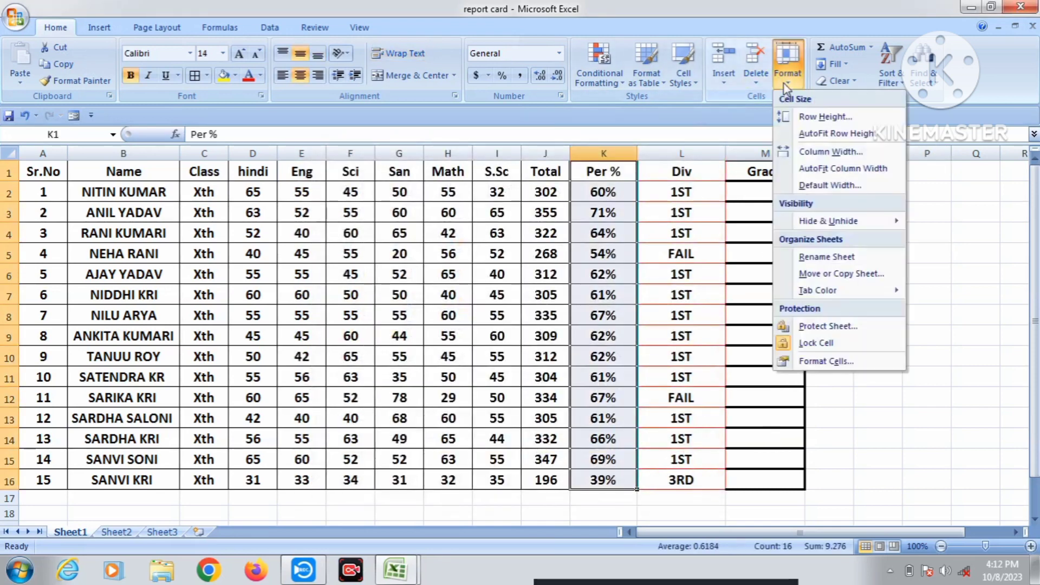
click(810, 360)
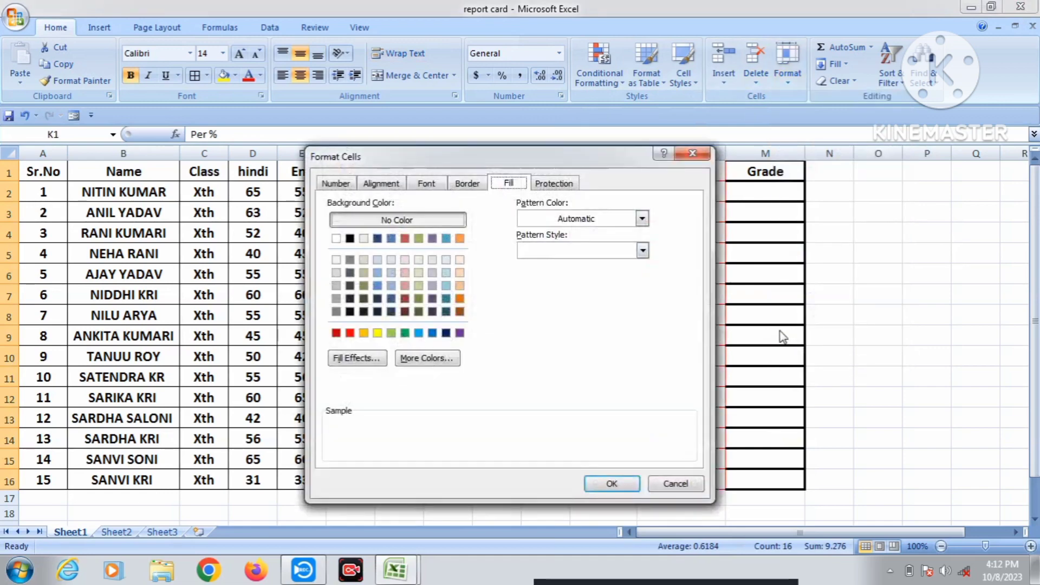
click(553, 184)
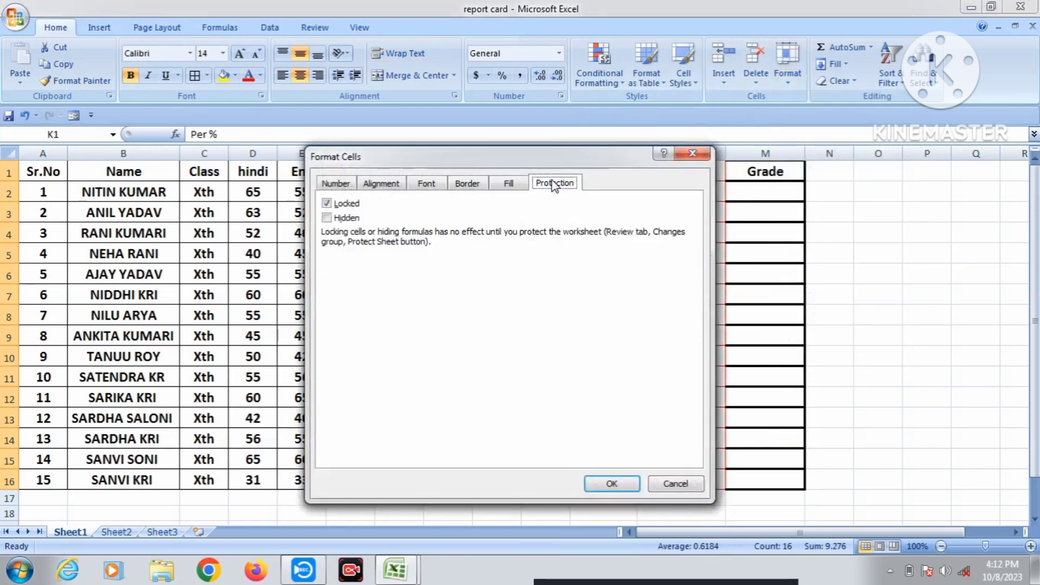
click(515, 184)
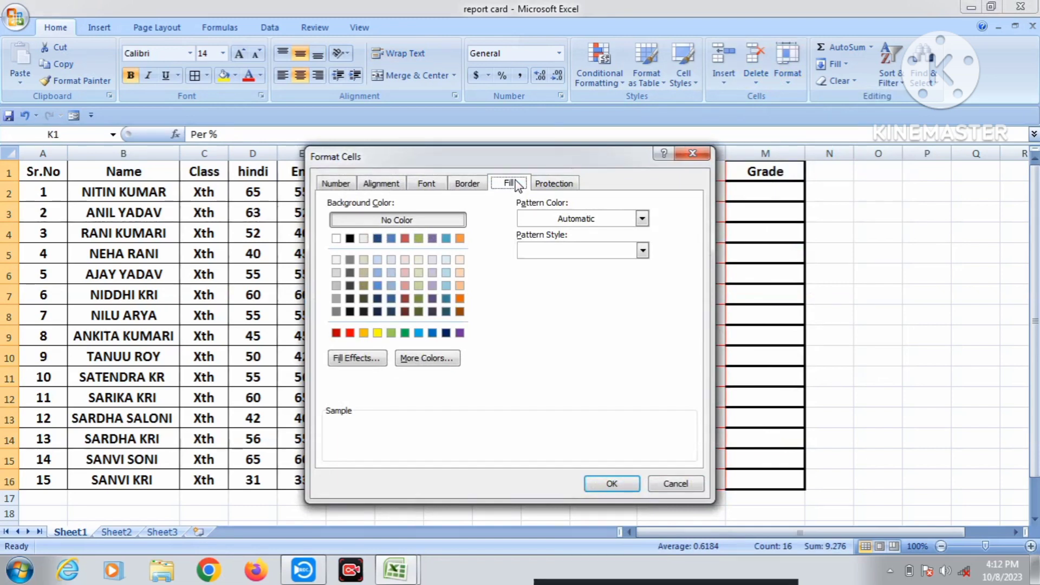
Apply a red background with a red solid pattern to K1:K16.
click(349, 334)
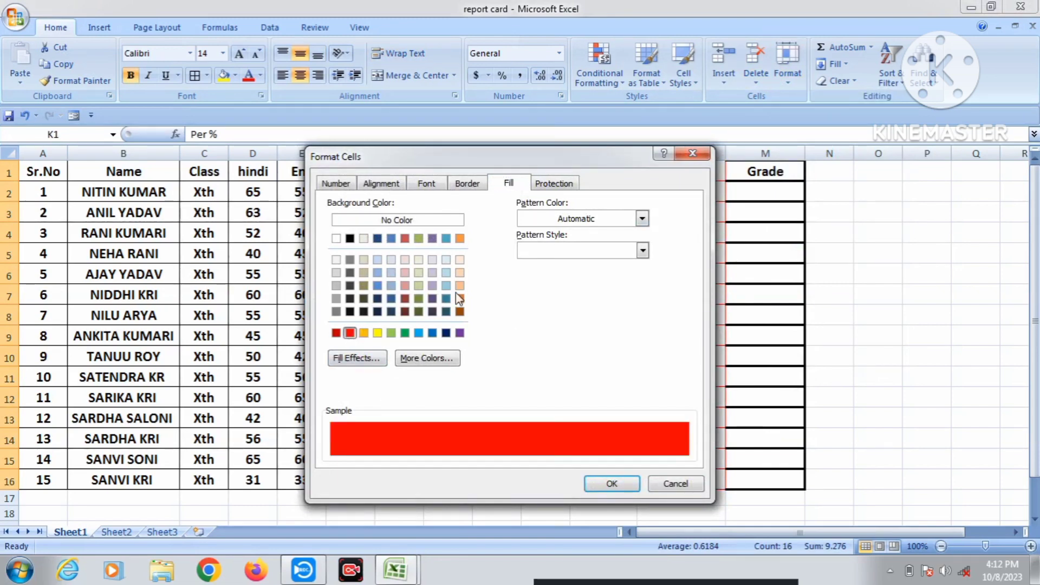
click(642, 218)
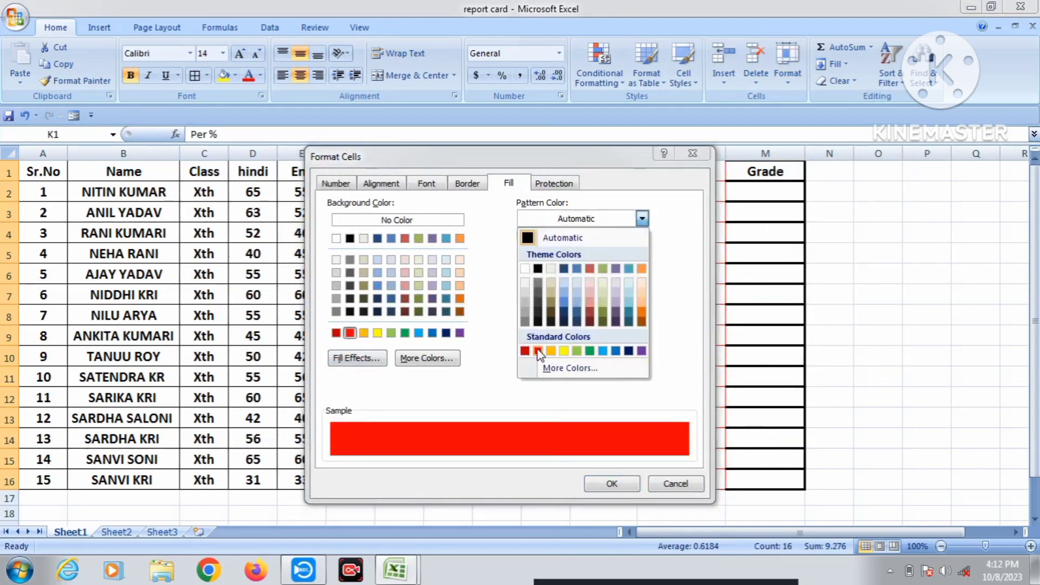
click(538, 351)
click(607, 250)
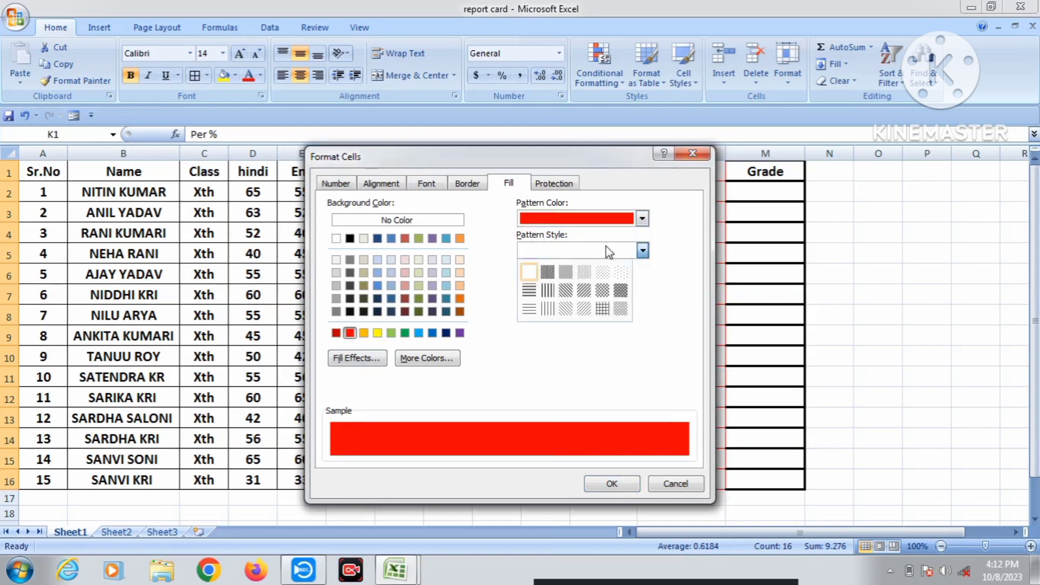
click(551, 279)
click(612, 483)
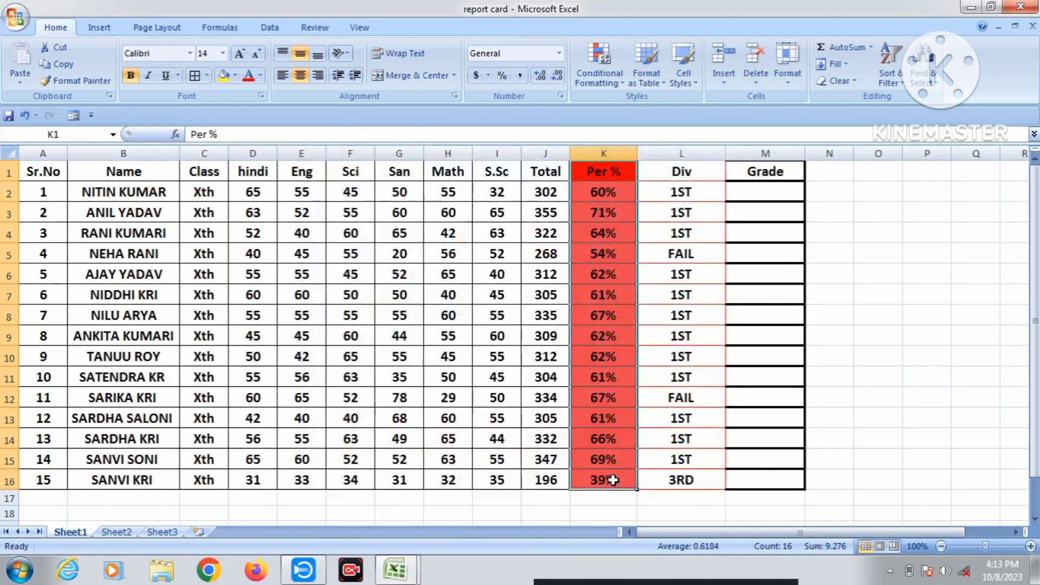
click(620, 292)
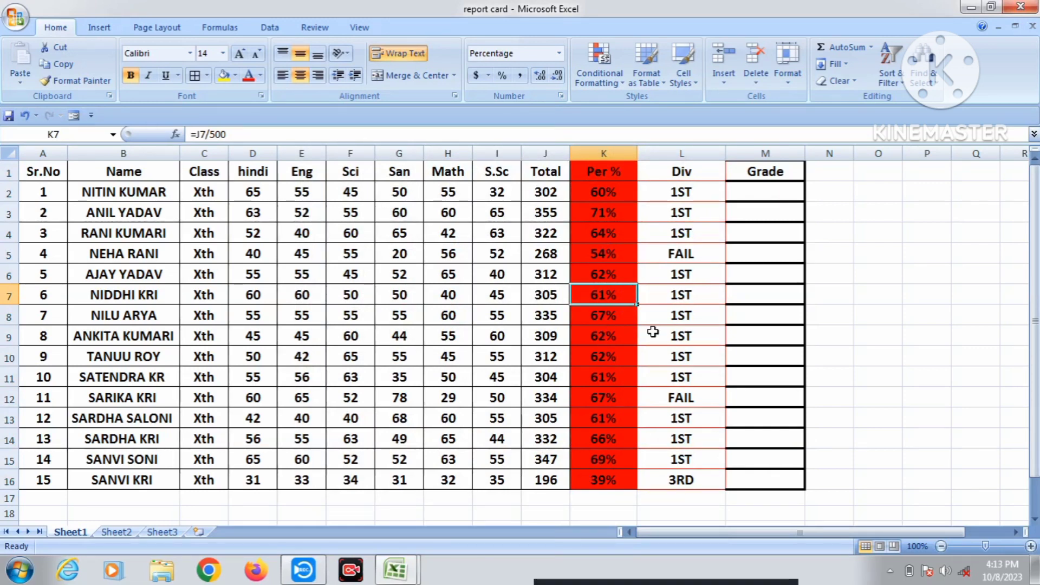
Format the 'th' of Xth in cell C2 as superscript.
click(833, 366)
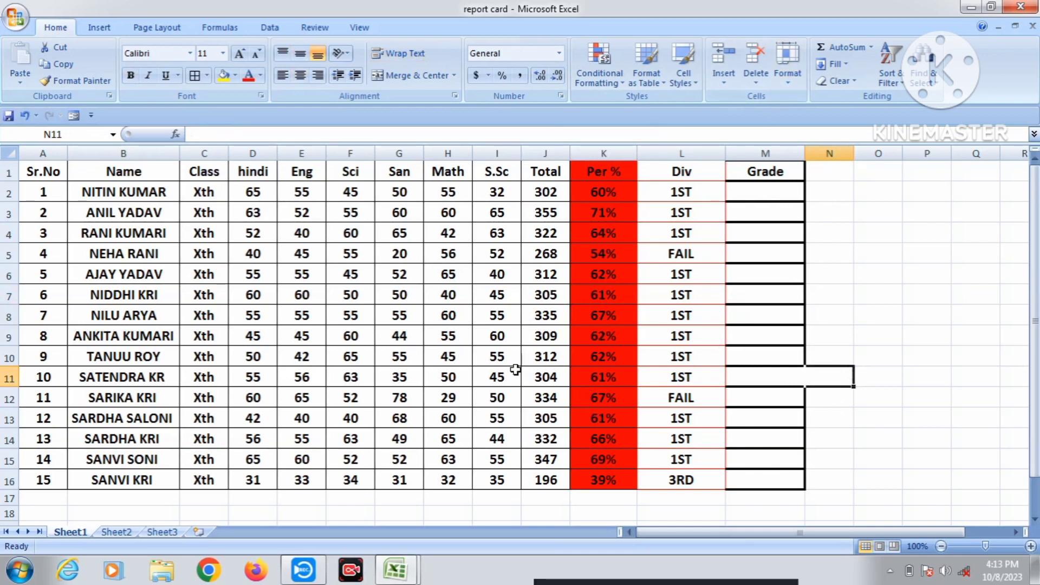
click(207, 194)
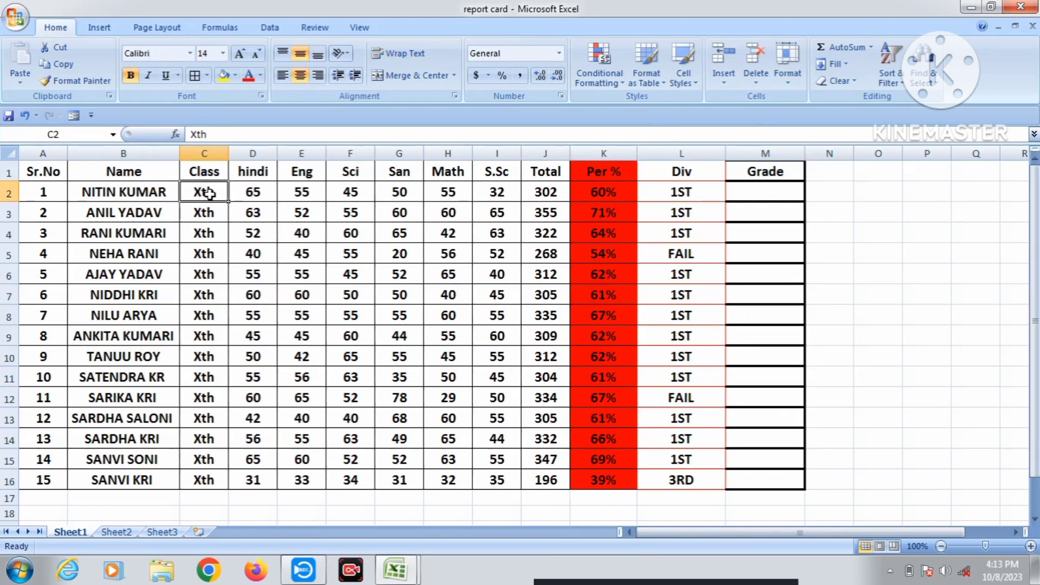
double_click(211, 193)
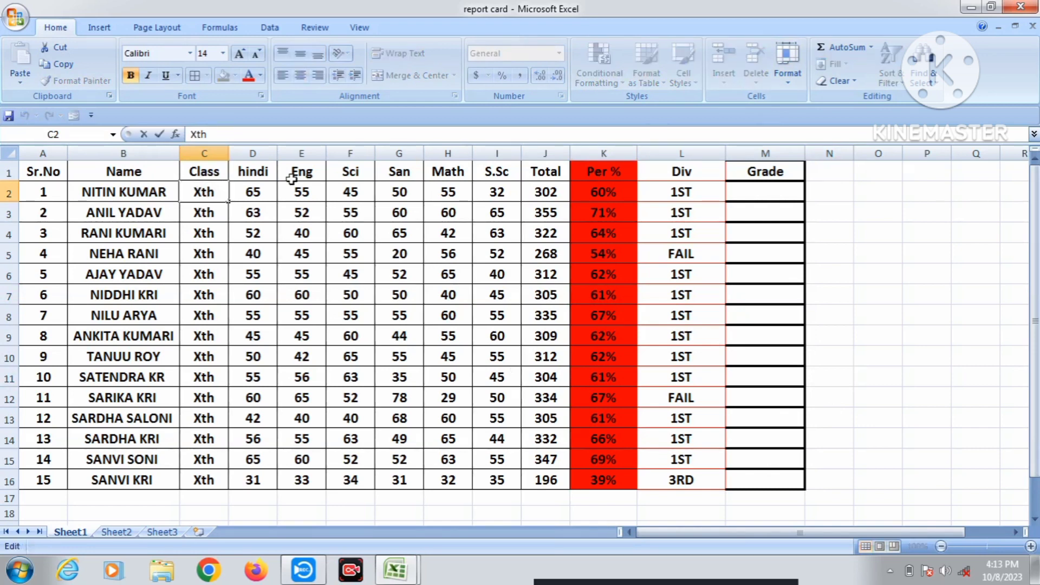
key(shift+Left)
click(788, 65)
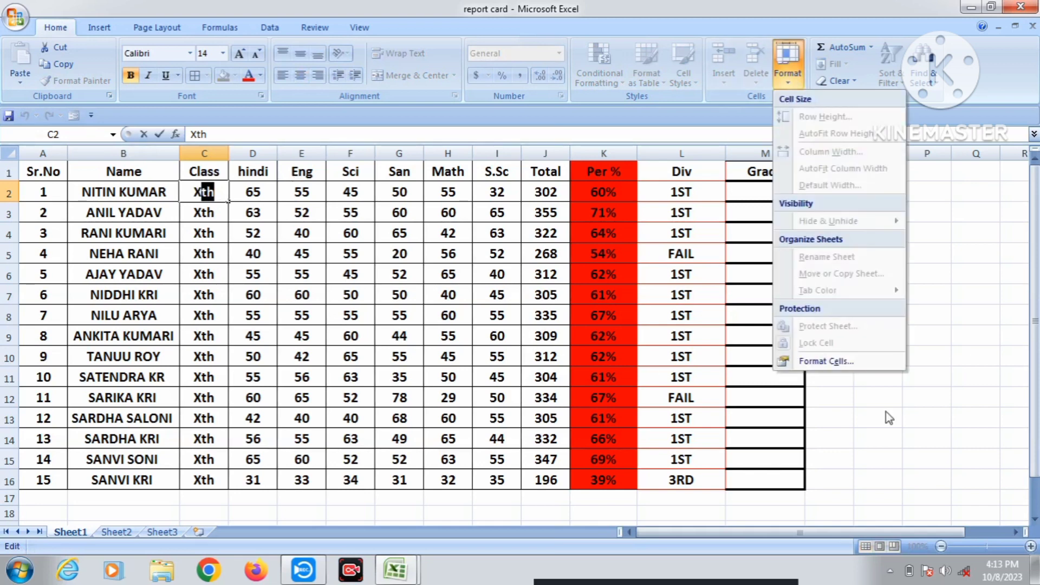
click(837, 360)
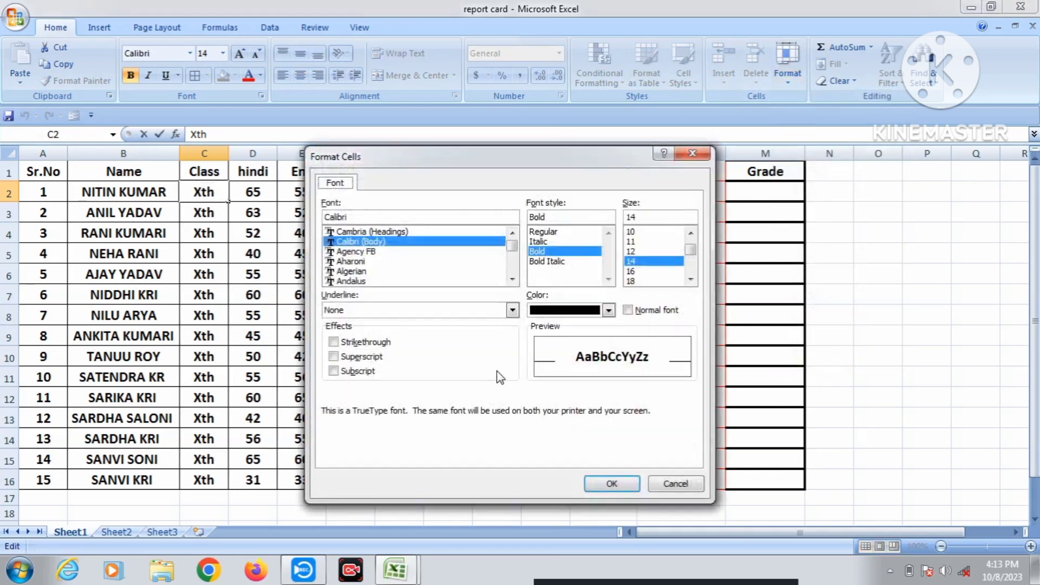
click(362, 359)
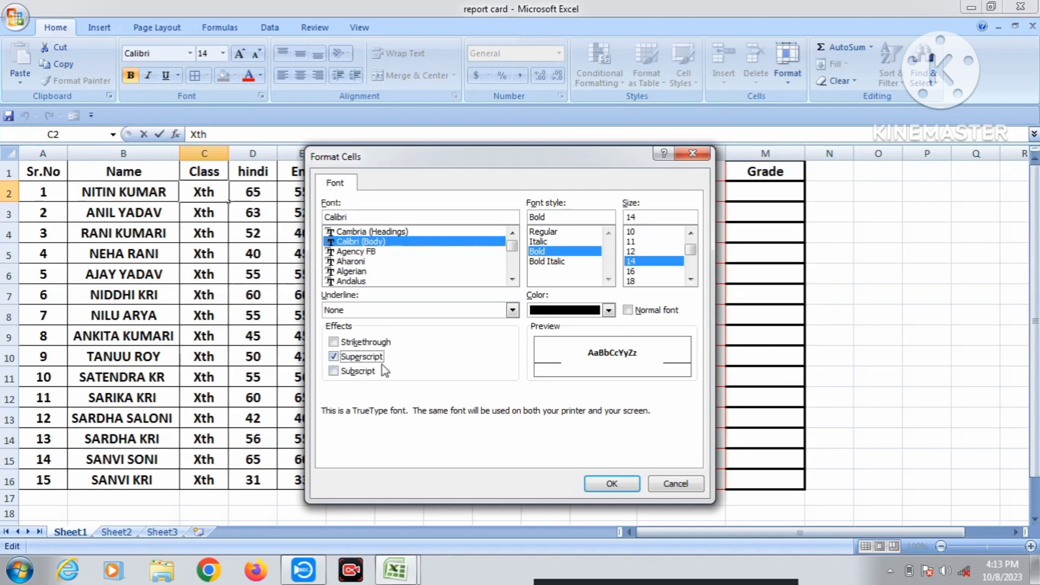
click(614, 484)
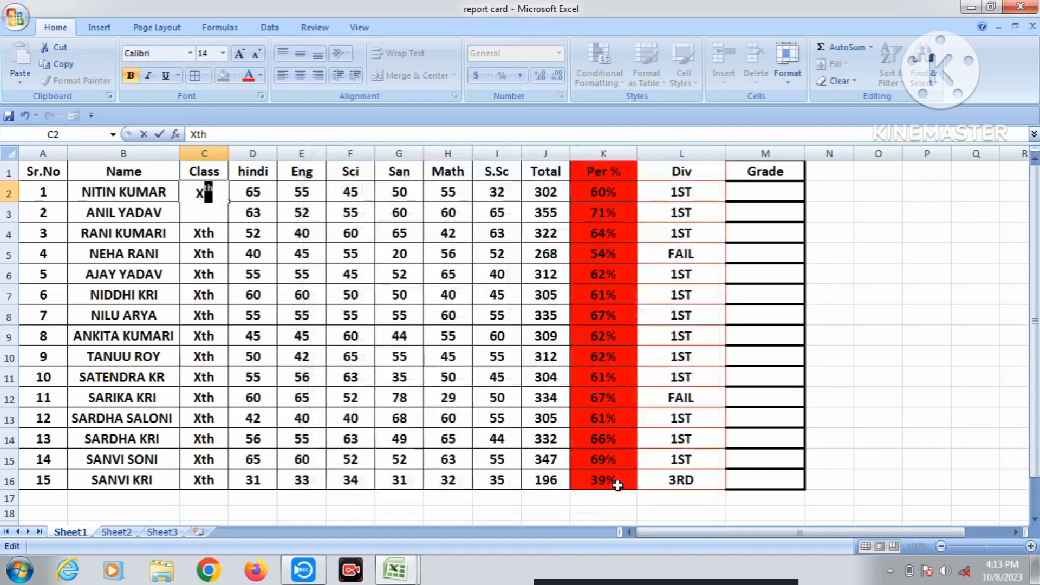
click(259, 265)
Fill the superscript Xth from C2 down to C16.
click(221, 196)
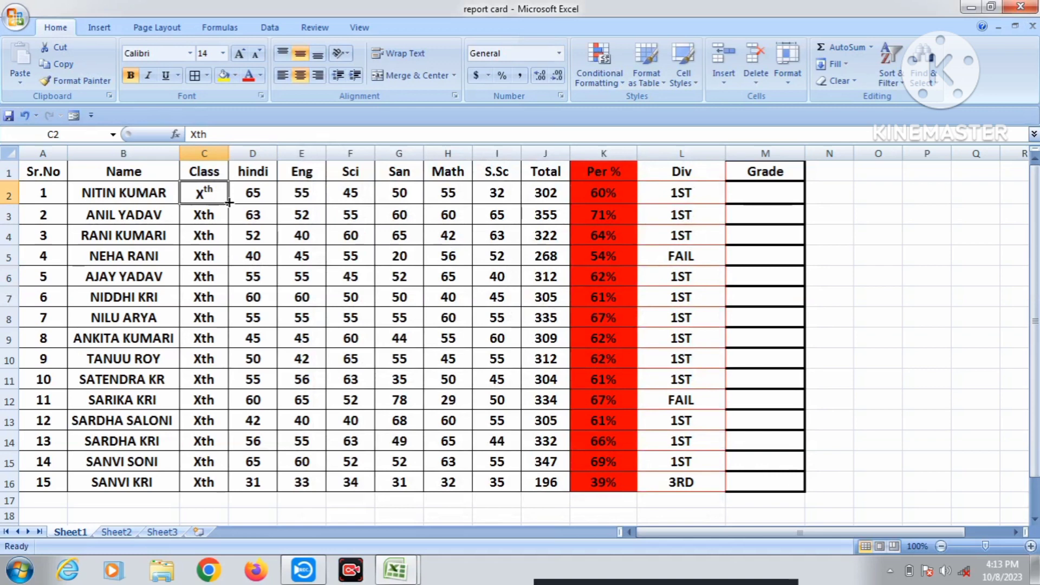
drag(223, 200, 242, 482)
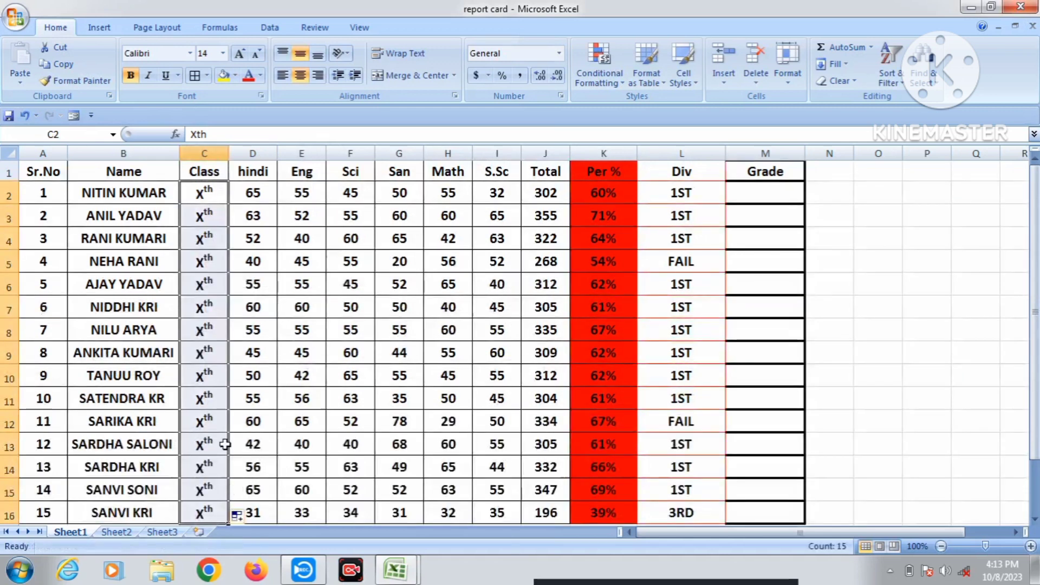
click(217, 304)
click(870, 177)
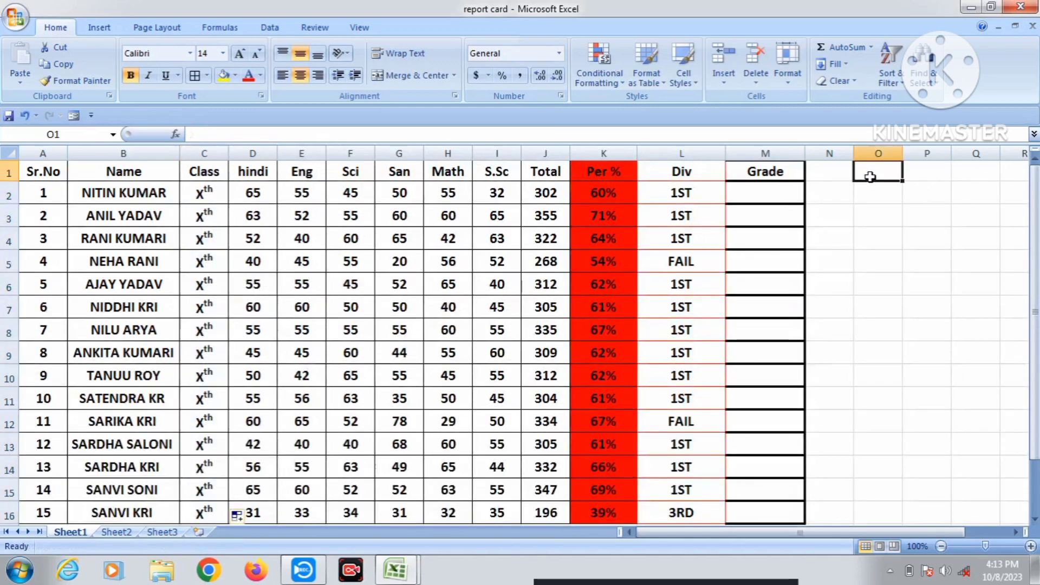
Enter Nacl2 in cell O1.
text(N)
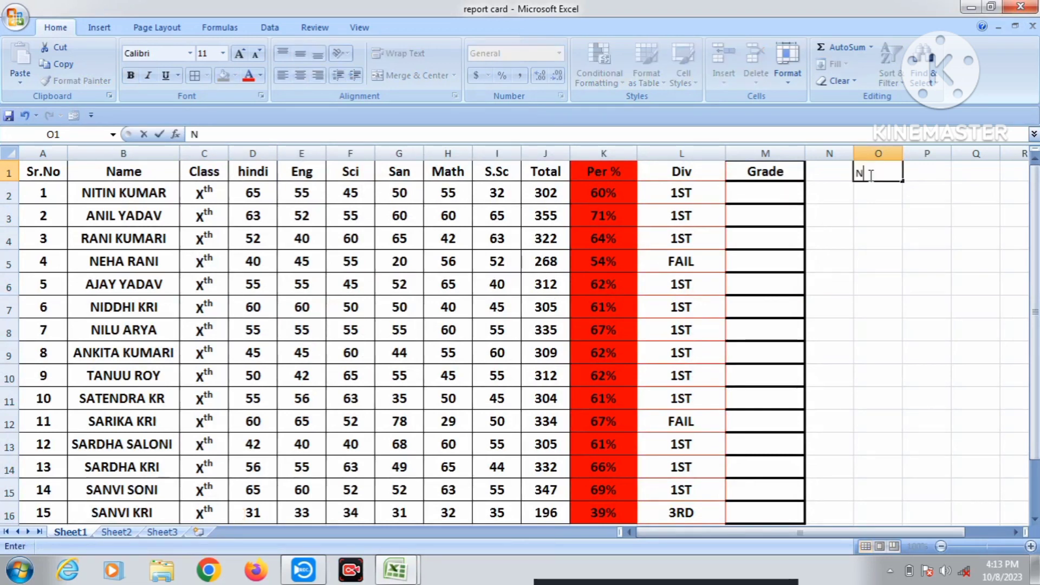
text(AC)
click(894, 301)
click(891, 174)
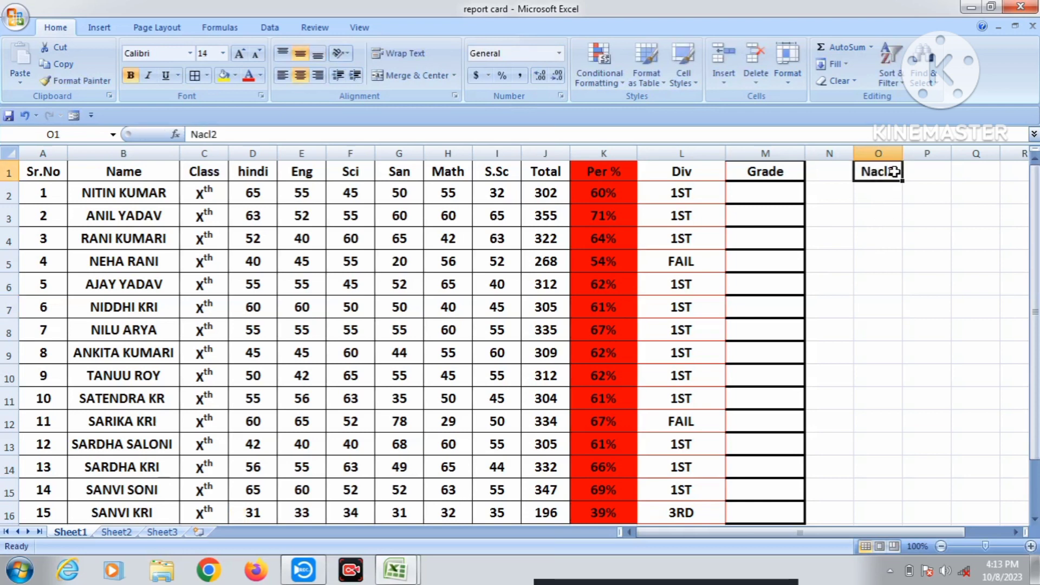
Format the trailing 2 of Nacl2 in O1 as subscript.
double_click(894, 172)
key(shift+Left)
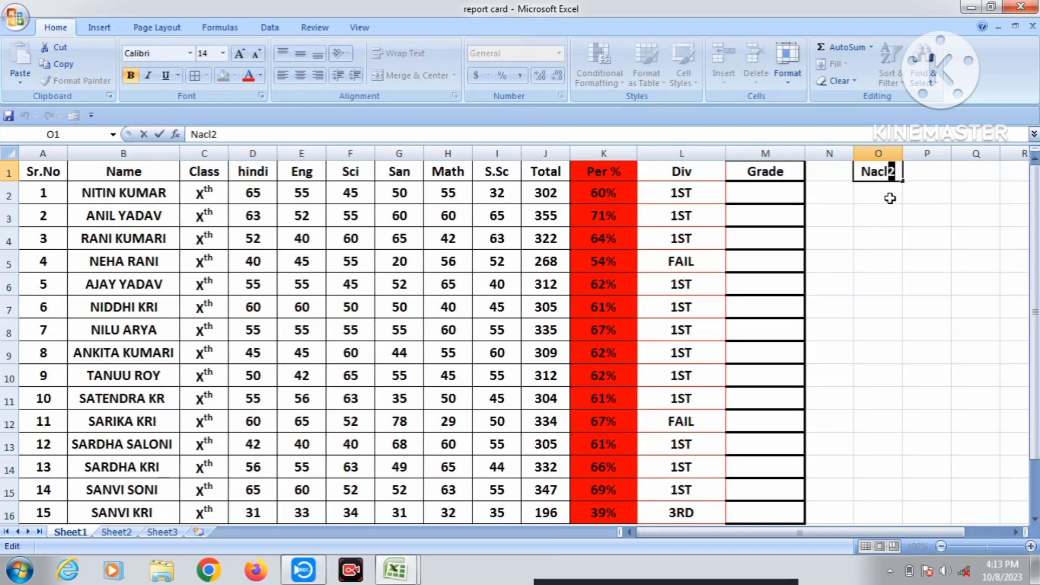
click(792, 81)
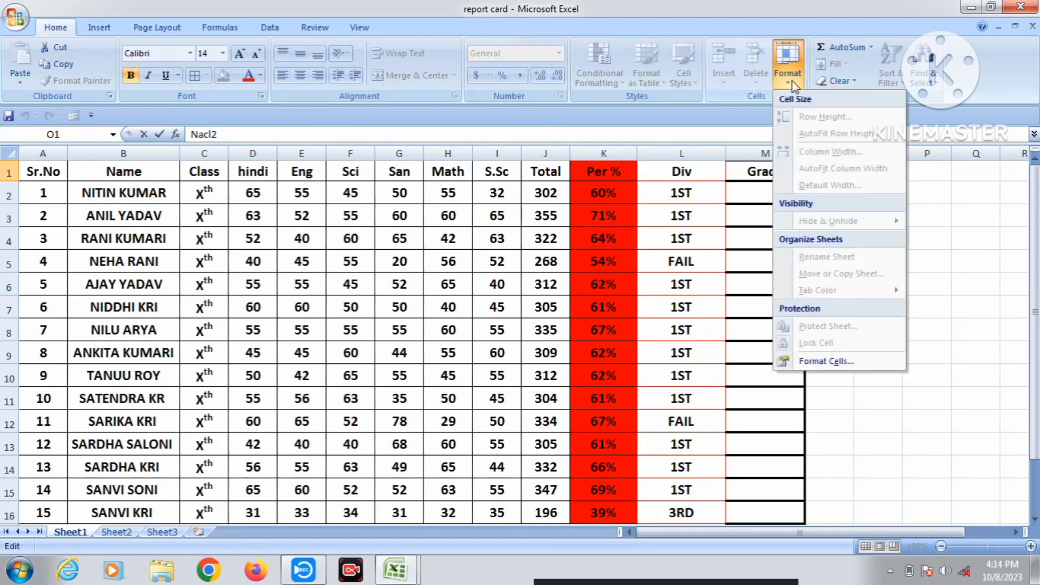
click(843, 361)
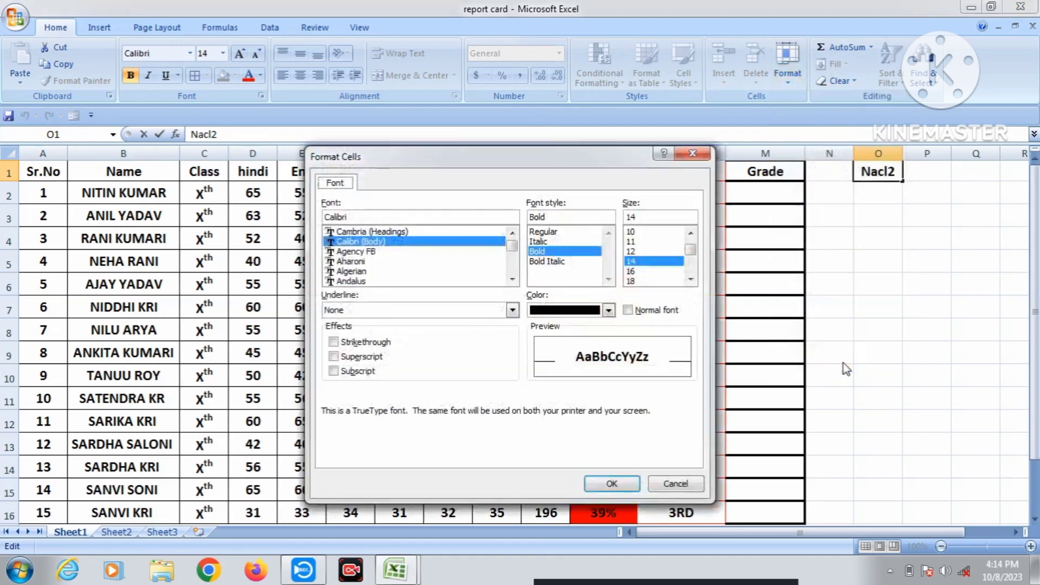
click(365, 373)
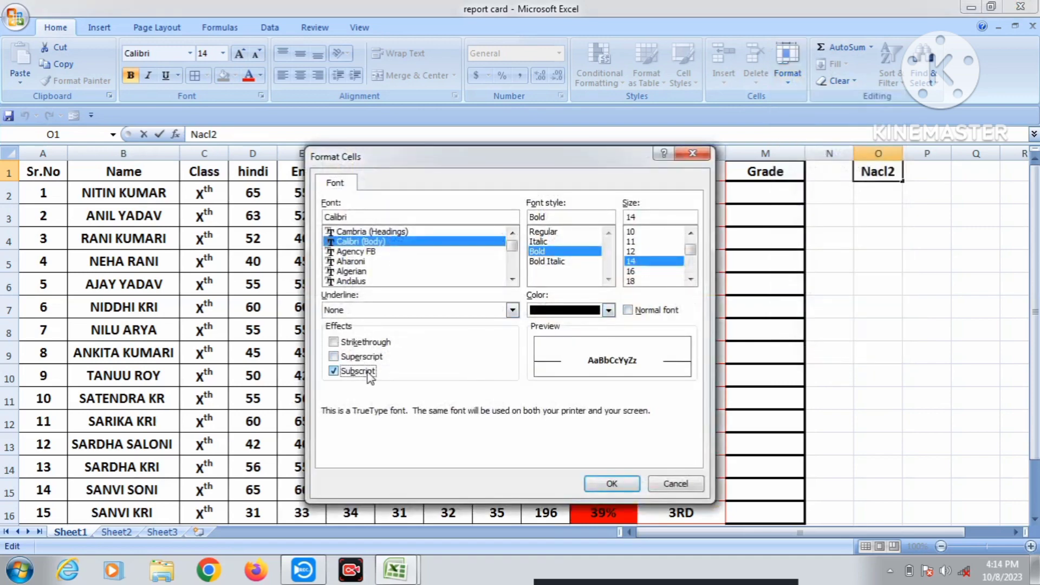
click(612, 488)
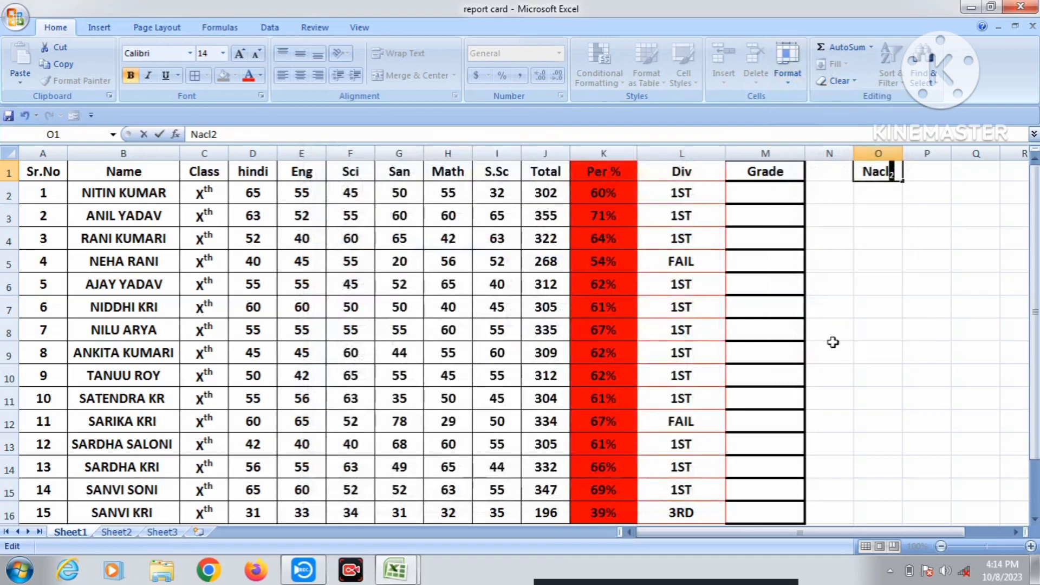
click(874, 267)
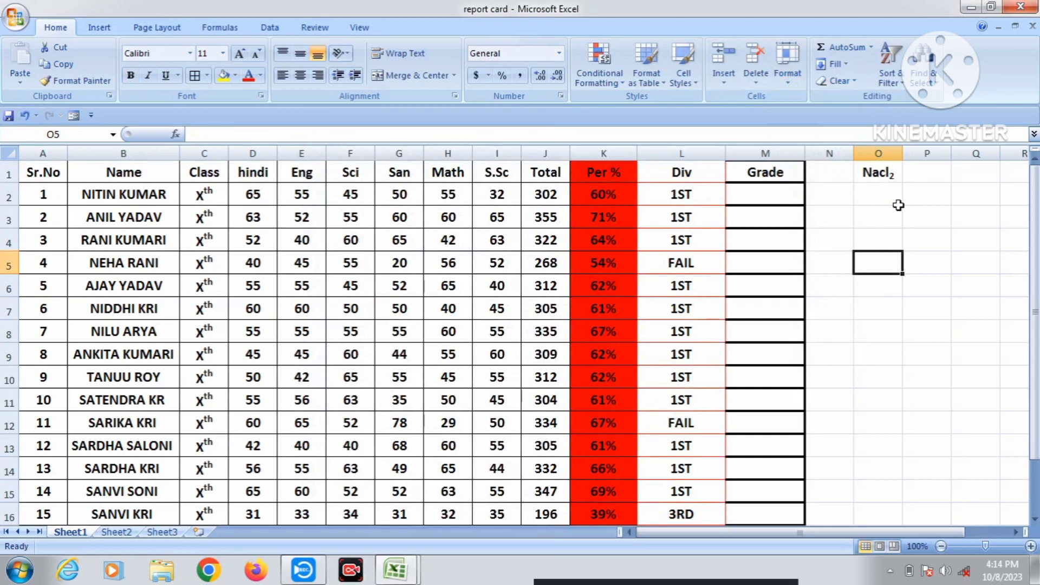
Enter nacl in cell O3 with font size 18 and bold.
click(893, 223)
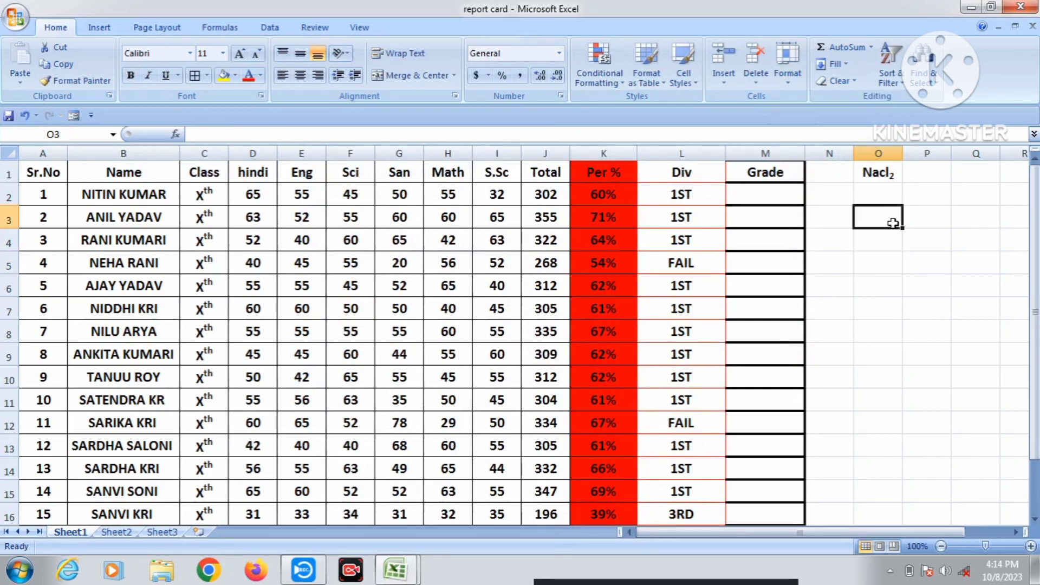
text(n)
text(na)
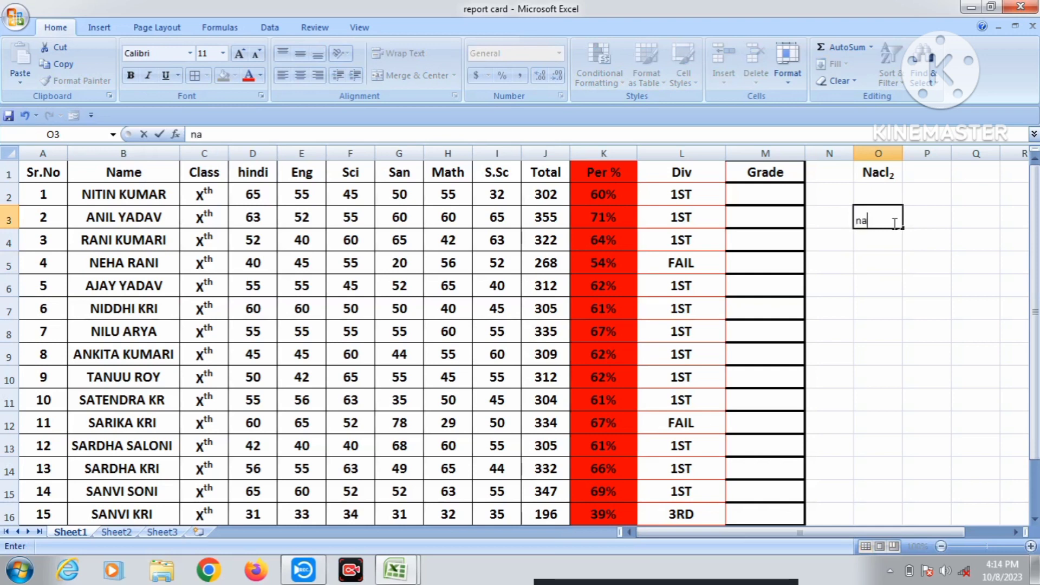
click(908, 284)
click(871, 221)
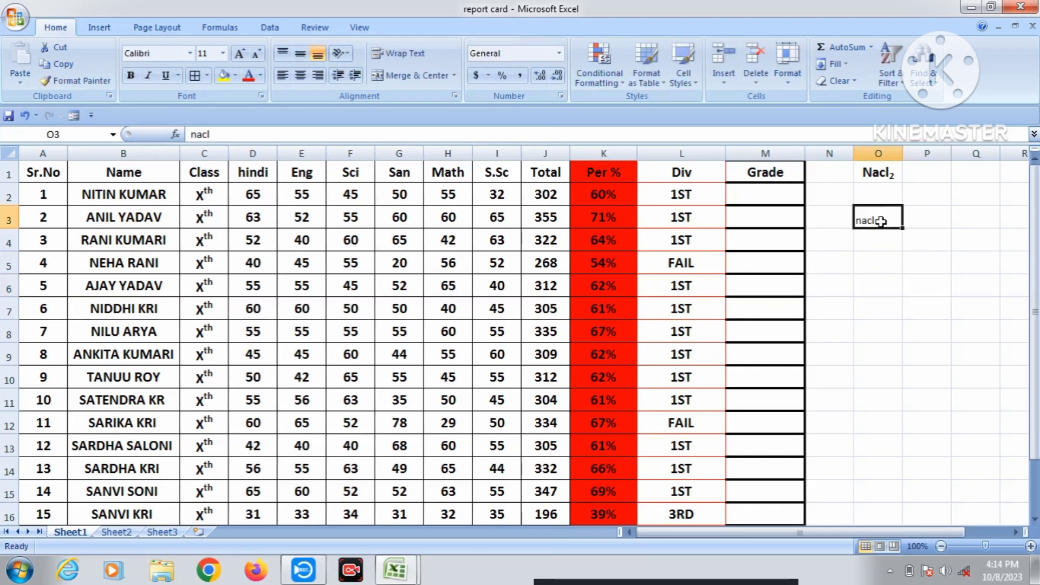
click(240, 55)
click(240, 54)
click(239, 54)
click(240, 54)
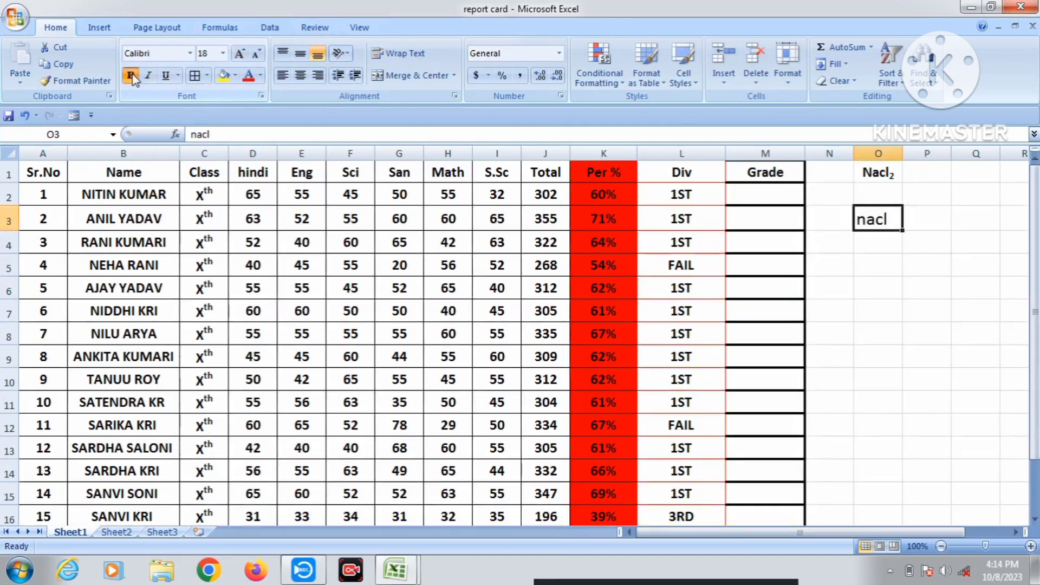
click(131, 76)
Apply strikethrough to the nacl text in O3.
click(789, 73)
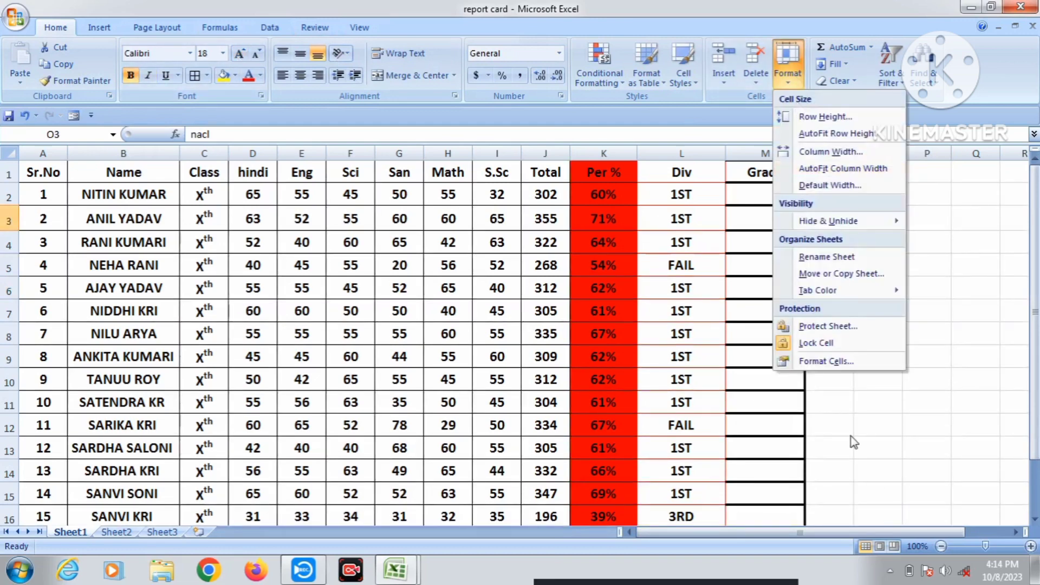
click(846, 363)
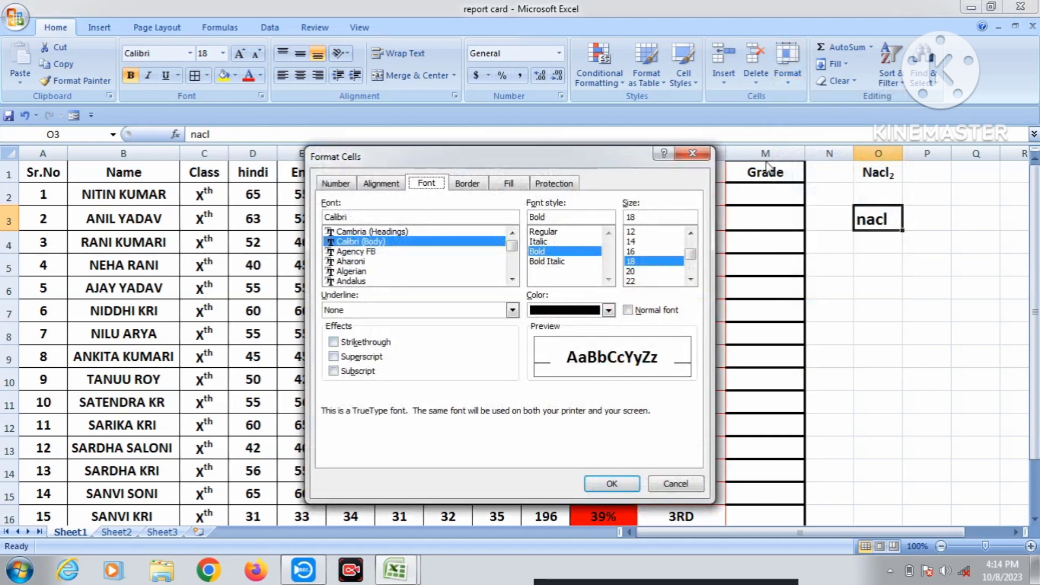
click(357, 344)
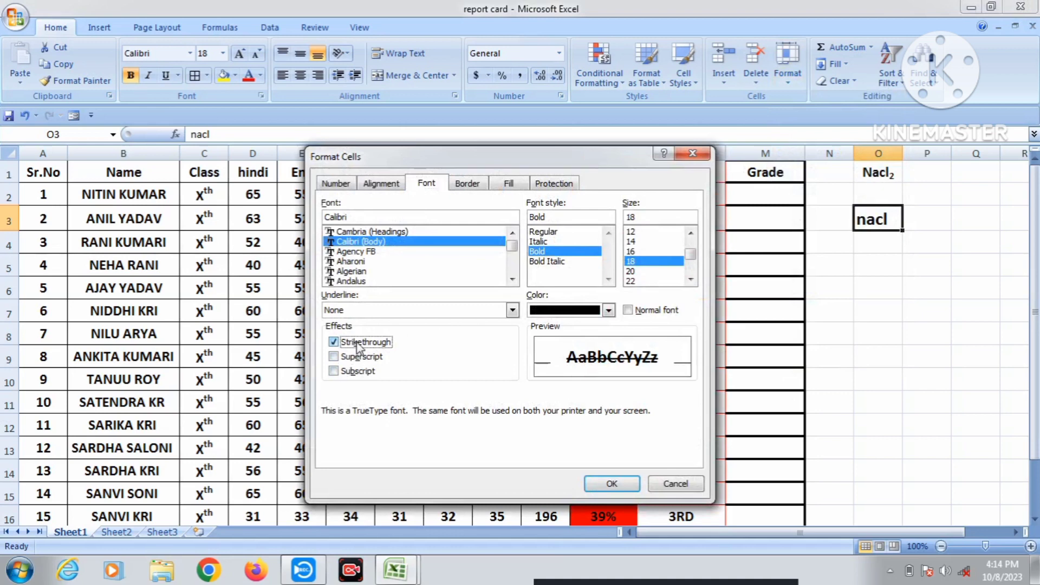
click(611, 482)
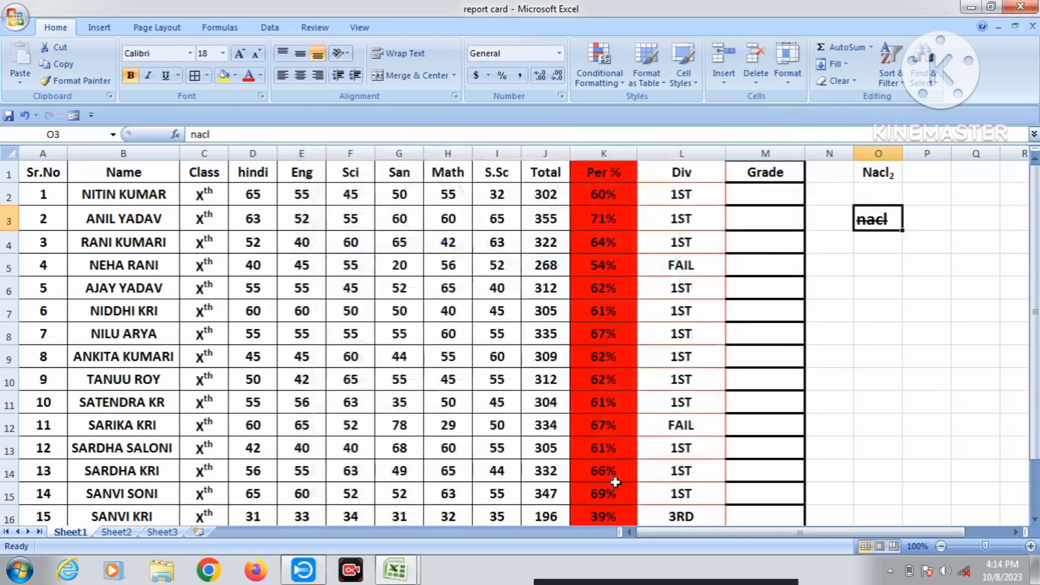
click(860, 350)
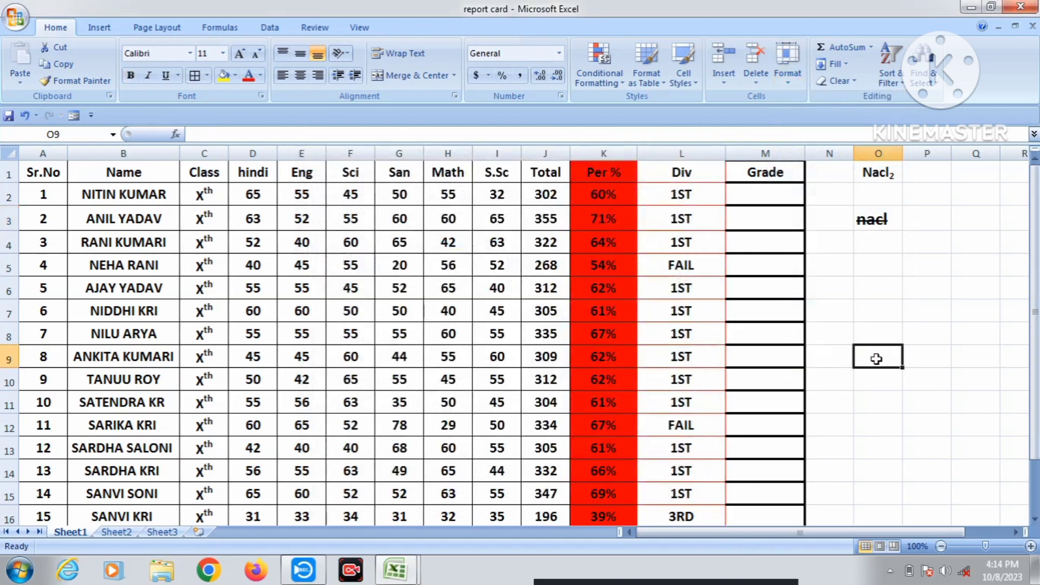
click(881, 222)
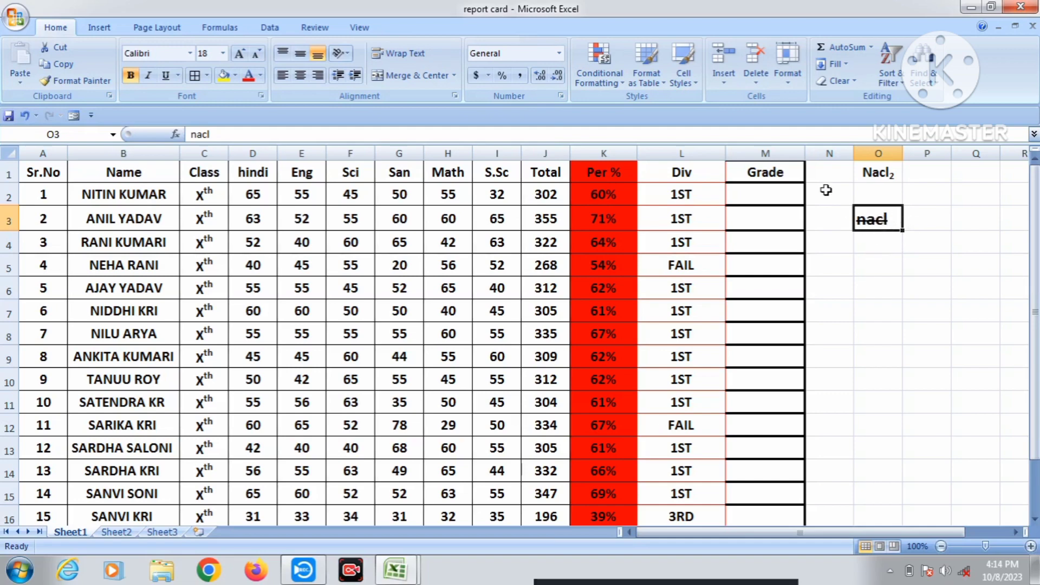
click(787, 68)
click(847, 363)
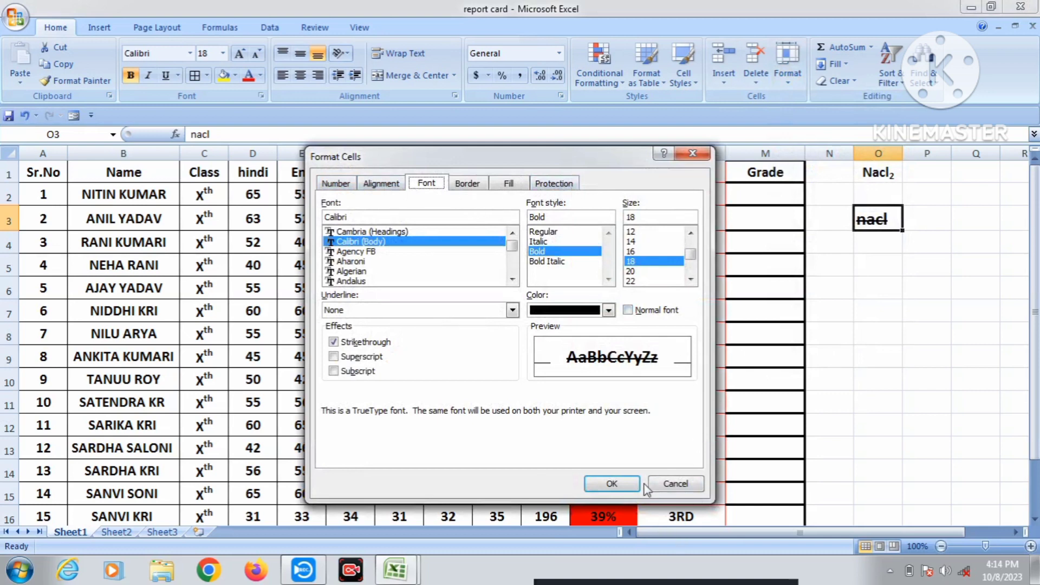
click(623, 484)
click(787, 68)
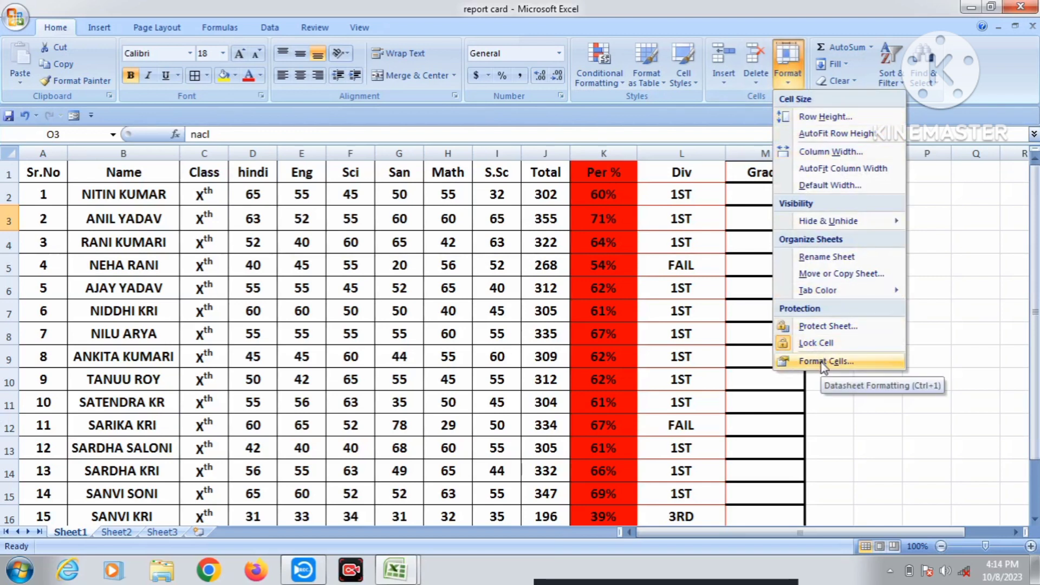
click(829, 427)
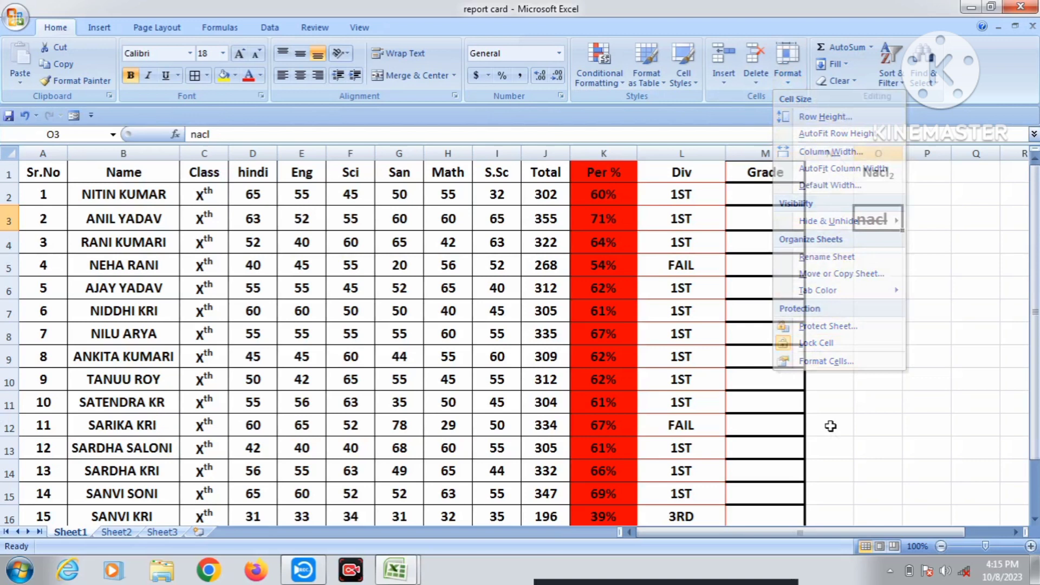
click(786, 374)
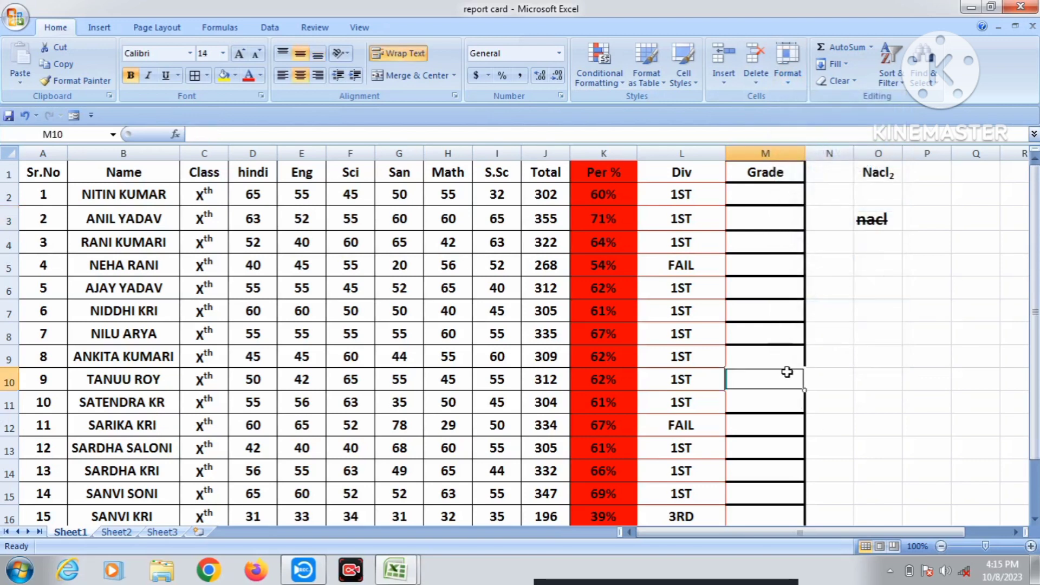